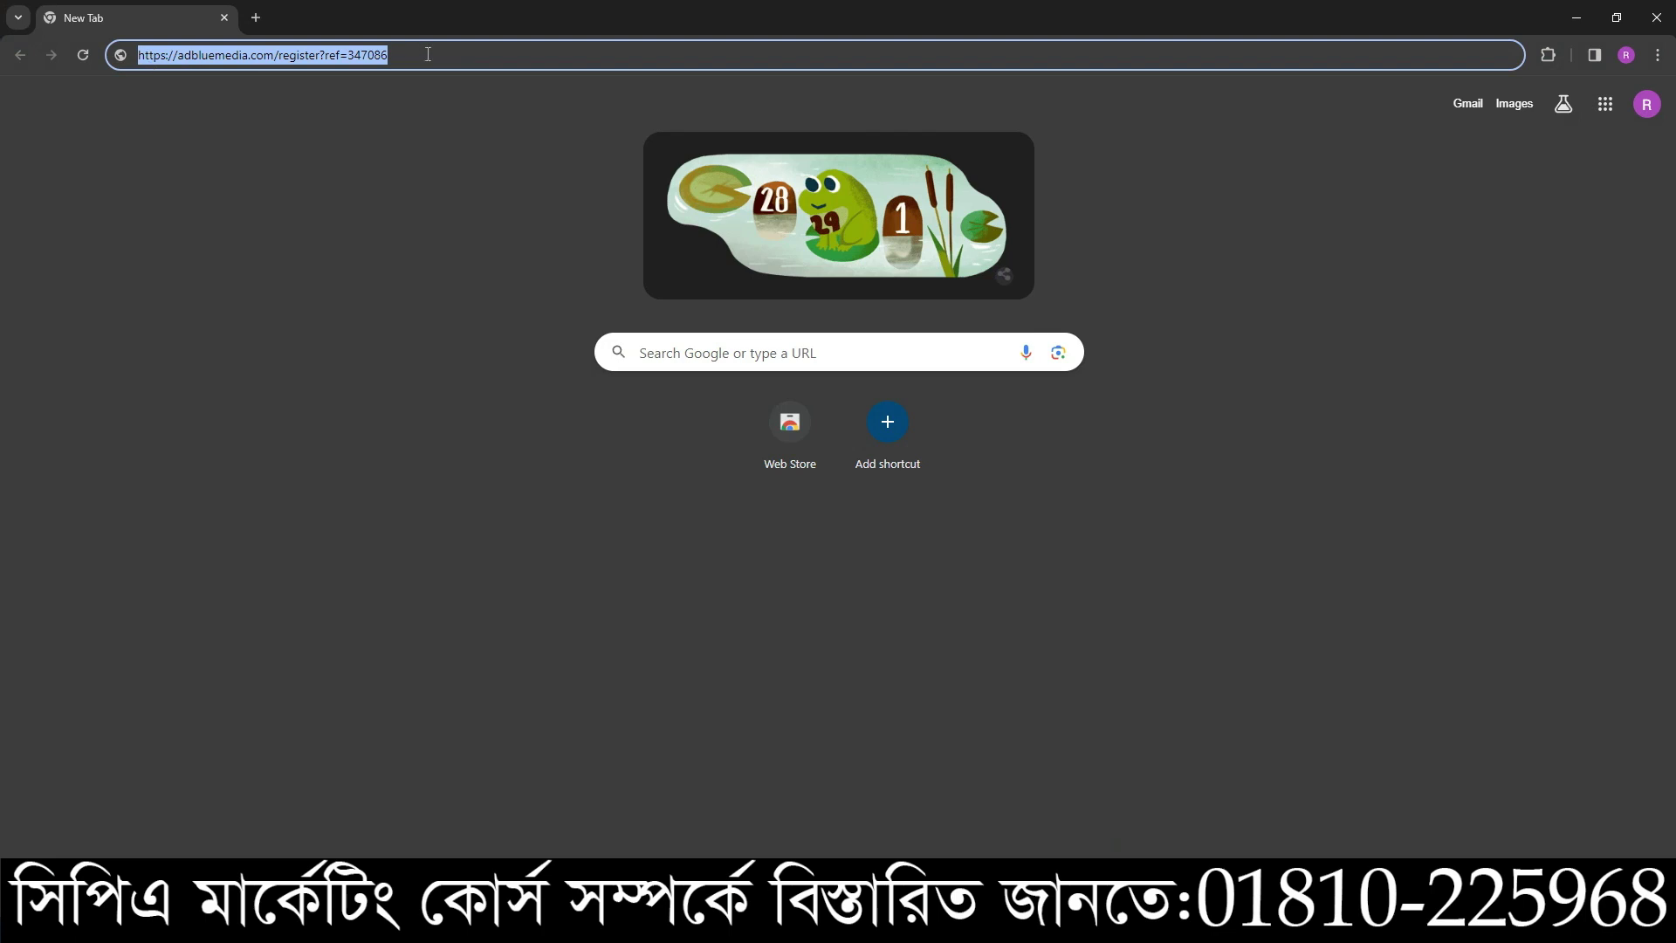
- Load the AdBlueMedia Register page from the referral link in the address bar
click(424, 58)
double_click(423, 57)
triple_click(424, 57)
key(Return)
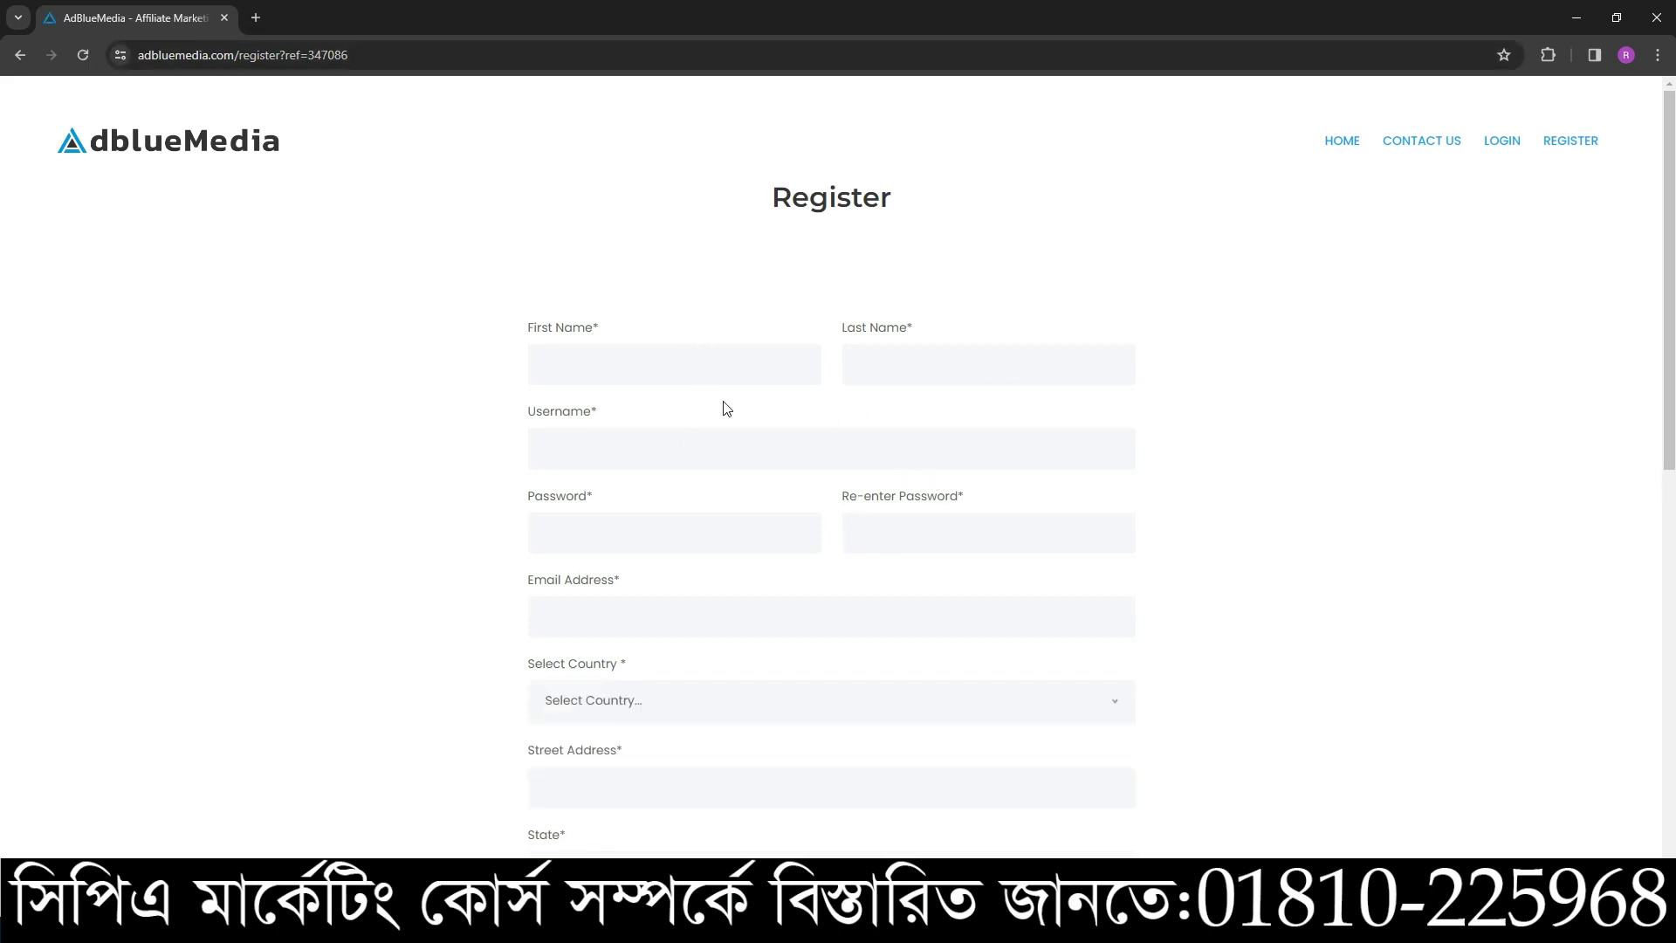
- Look over the empty sign-up form, checking the First Name and Last Name fields
click(574, 360)
scroll(549, 269, down, 1)
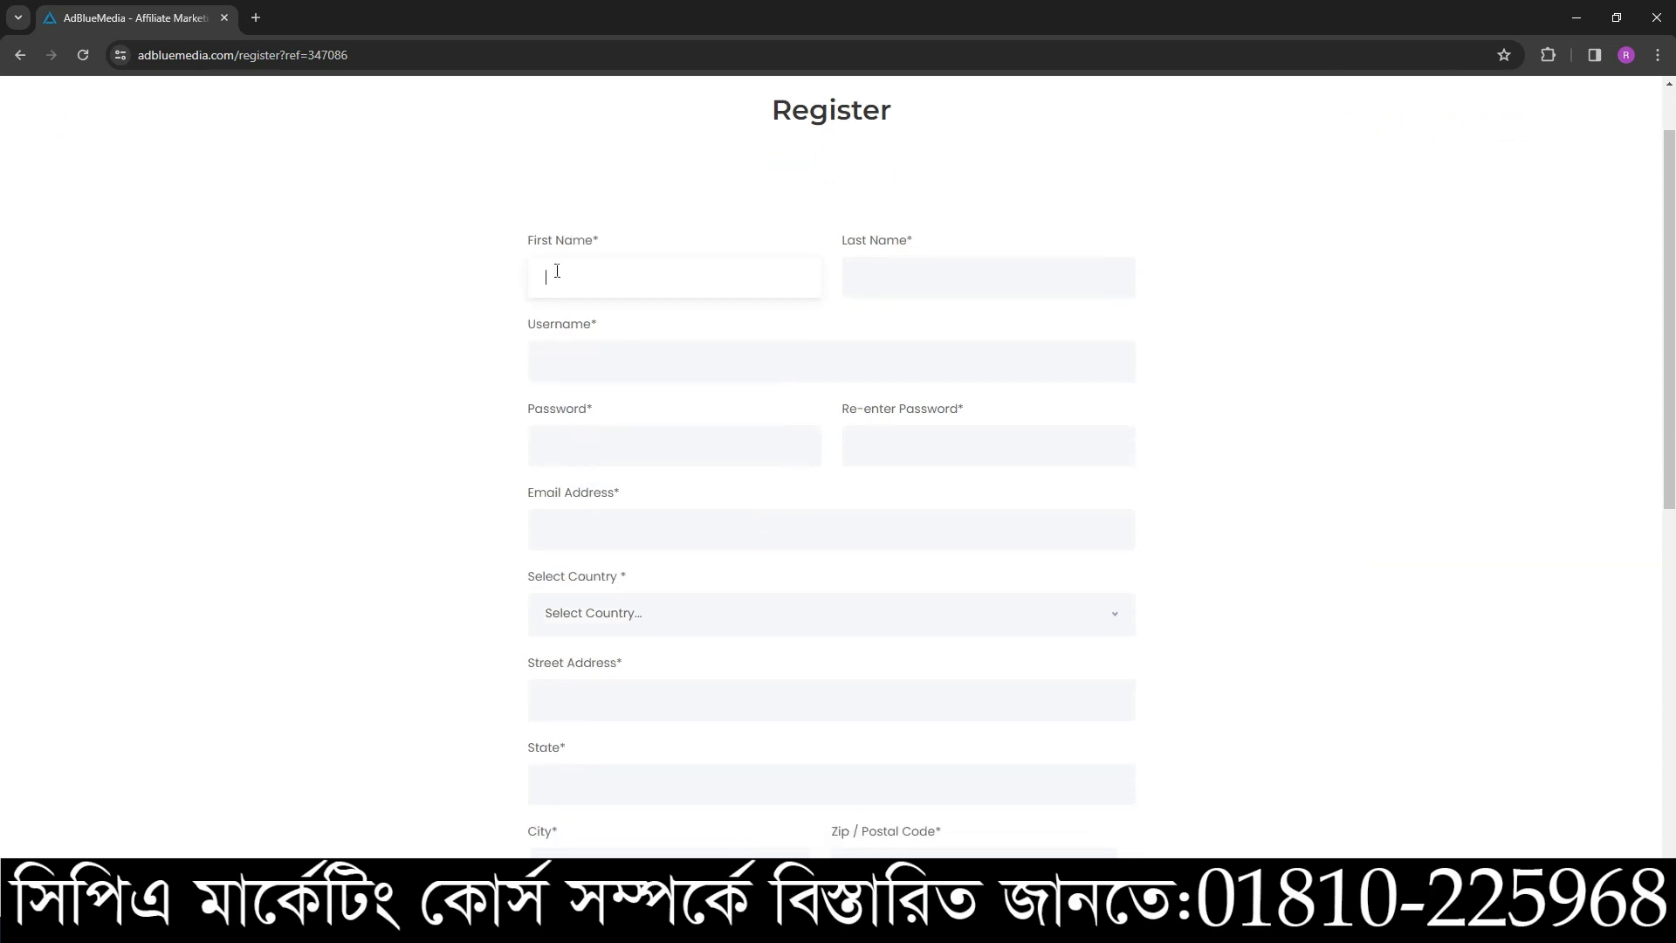
click(573, 272)
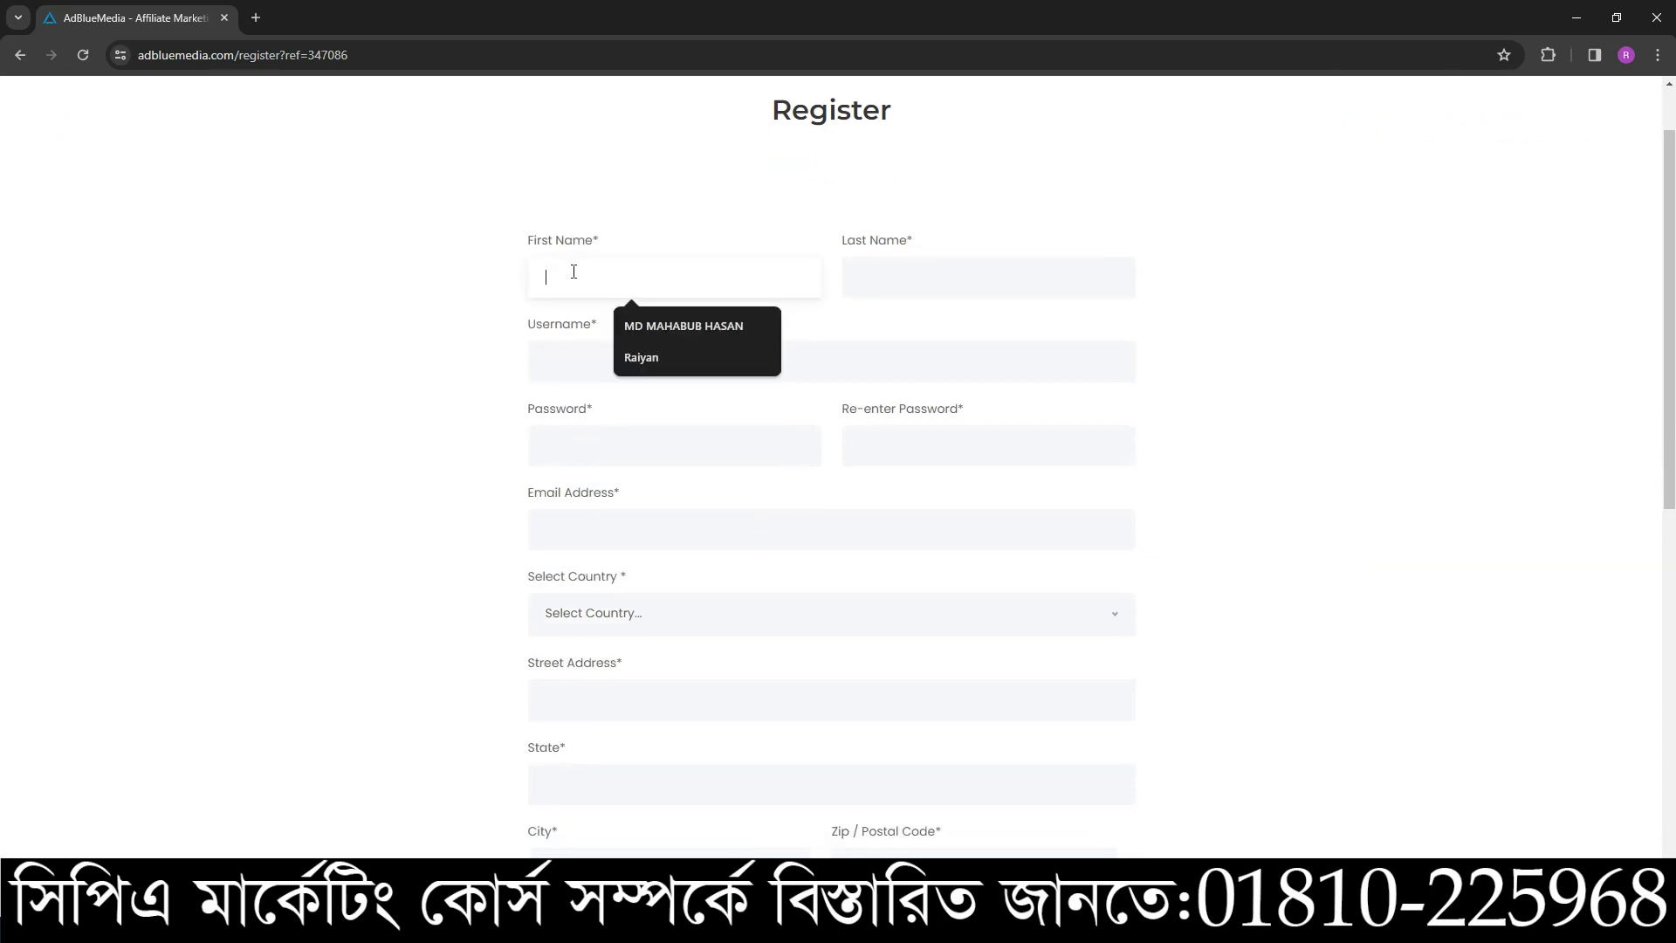
click(1500, 486)
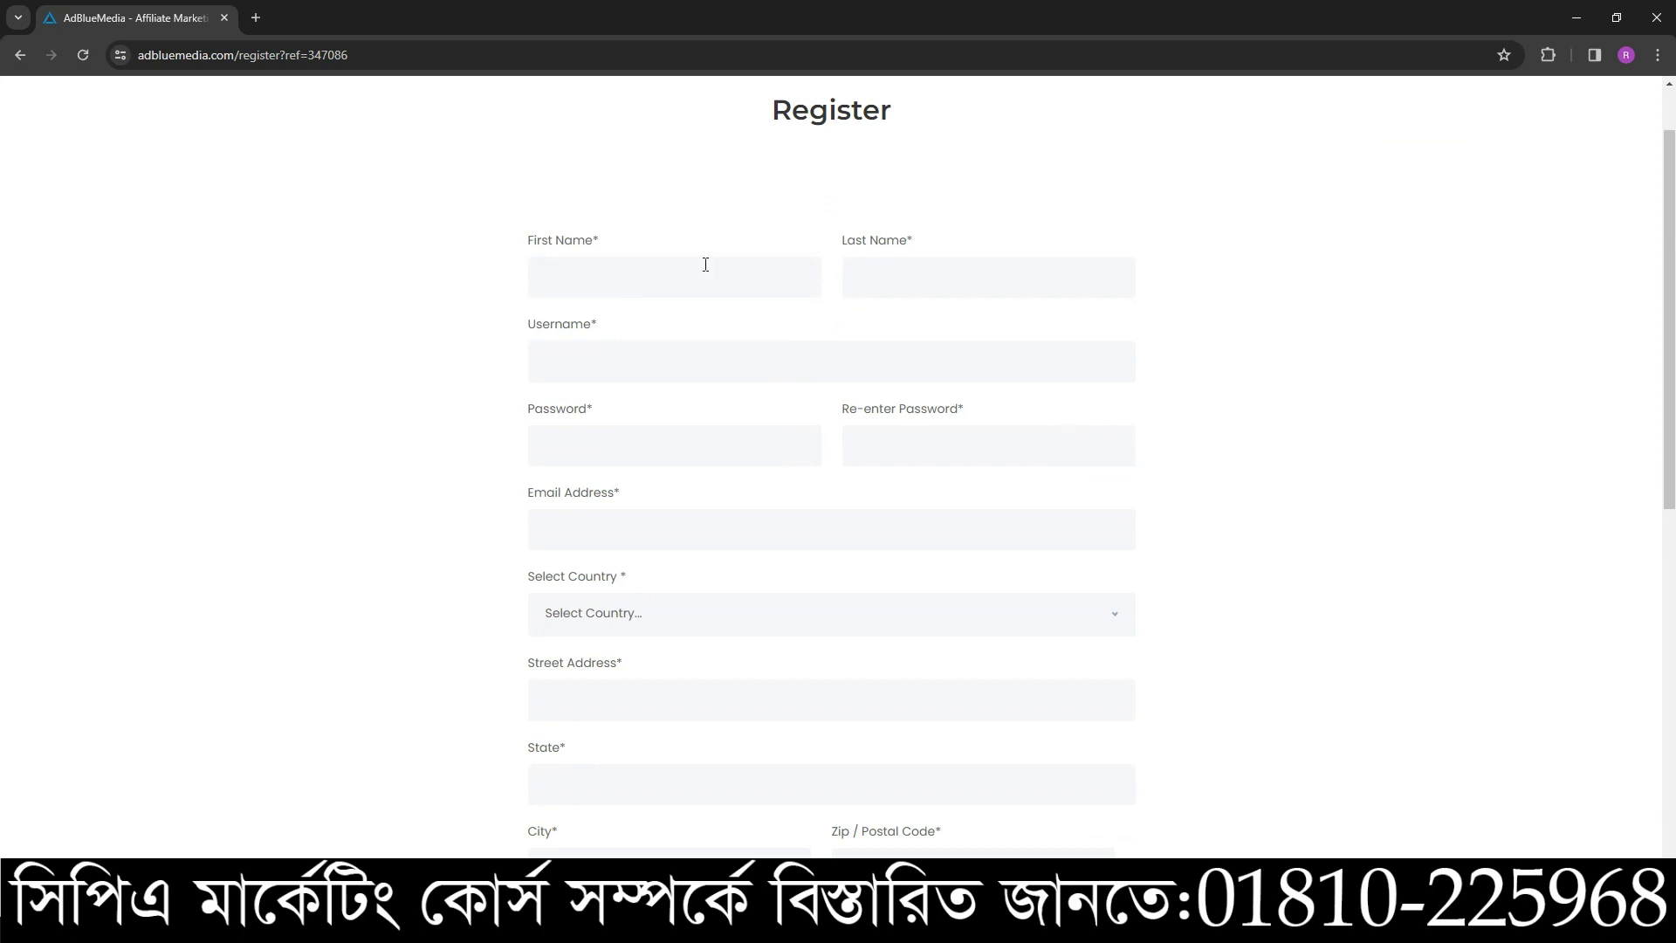
drag(610, 244, 524, 241)
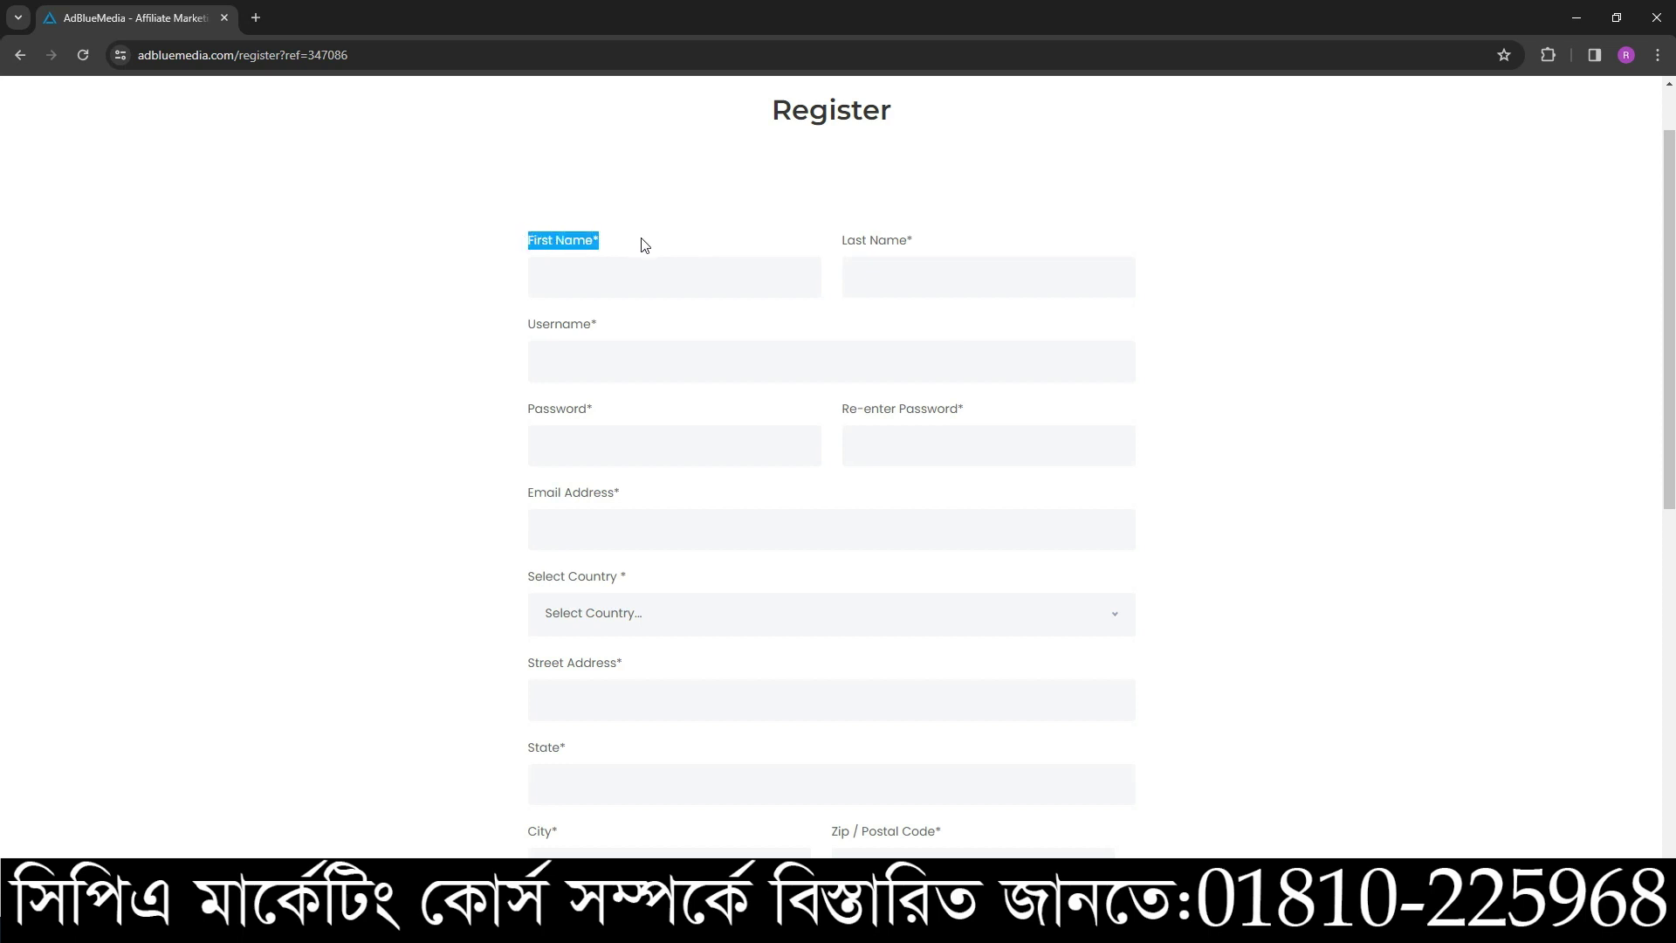
drag(912, 246, 590, 232)
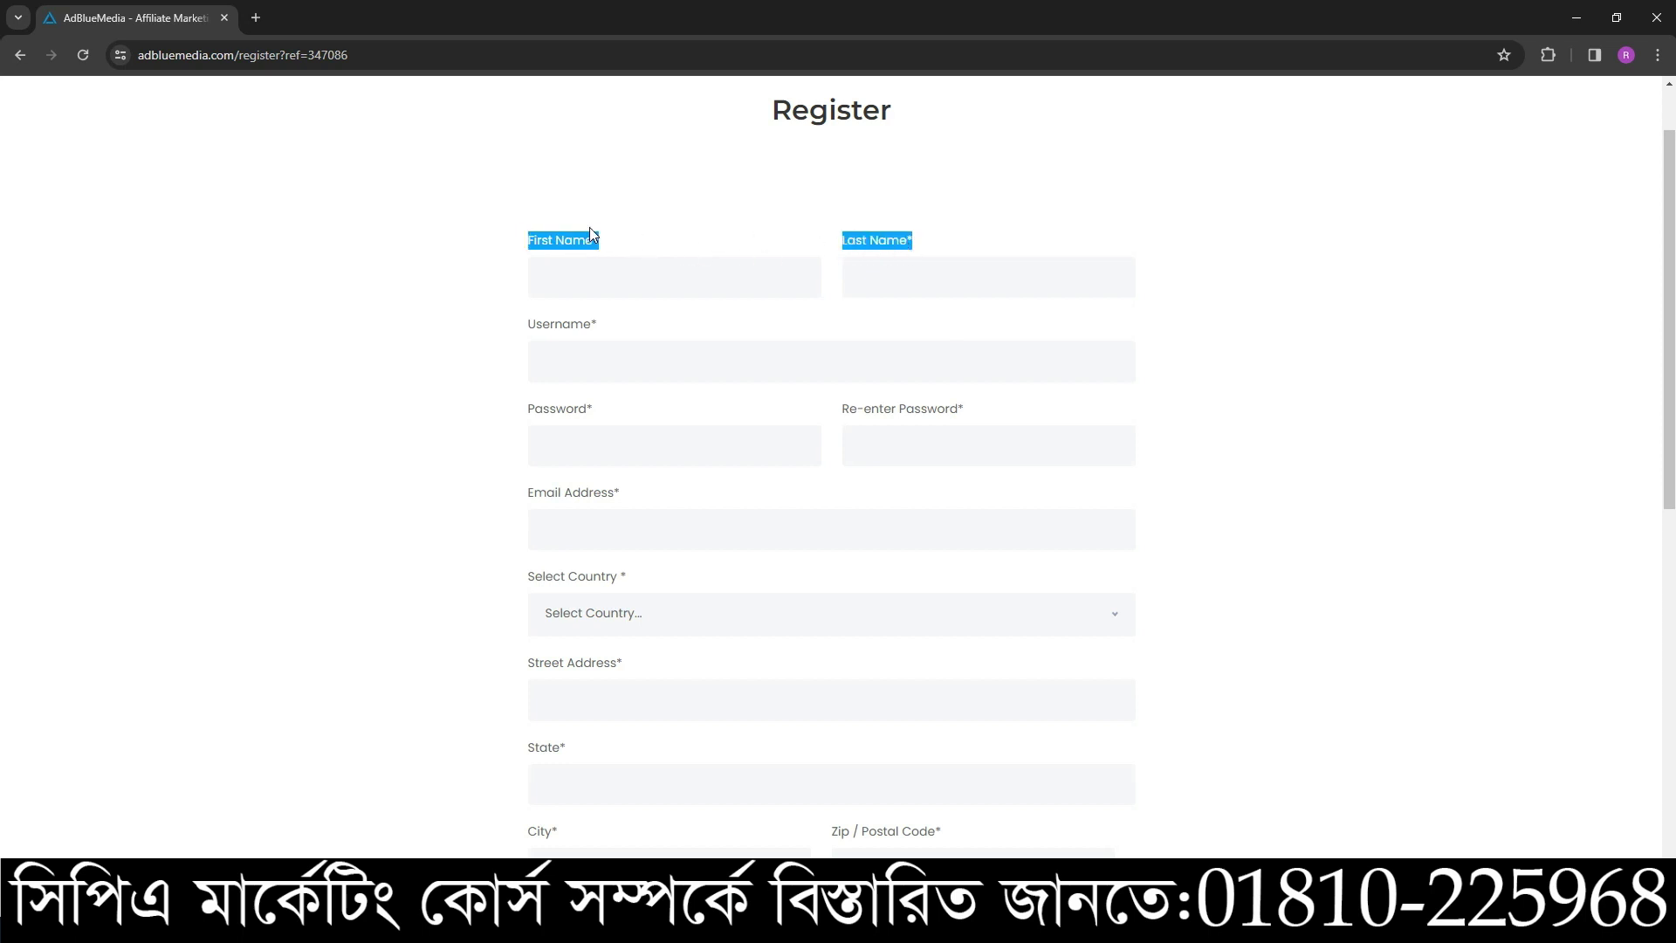
click(658, 268)
scroll(873, 489, down, 3)
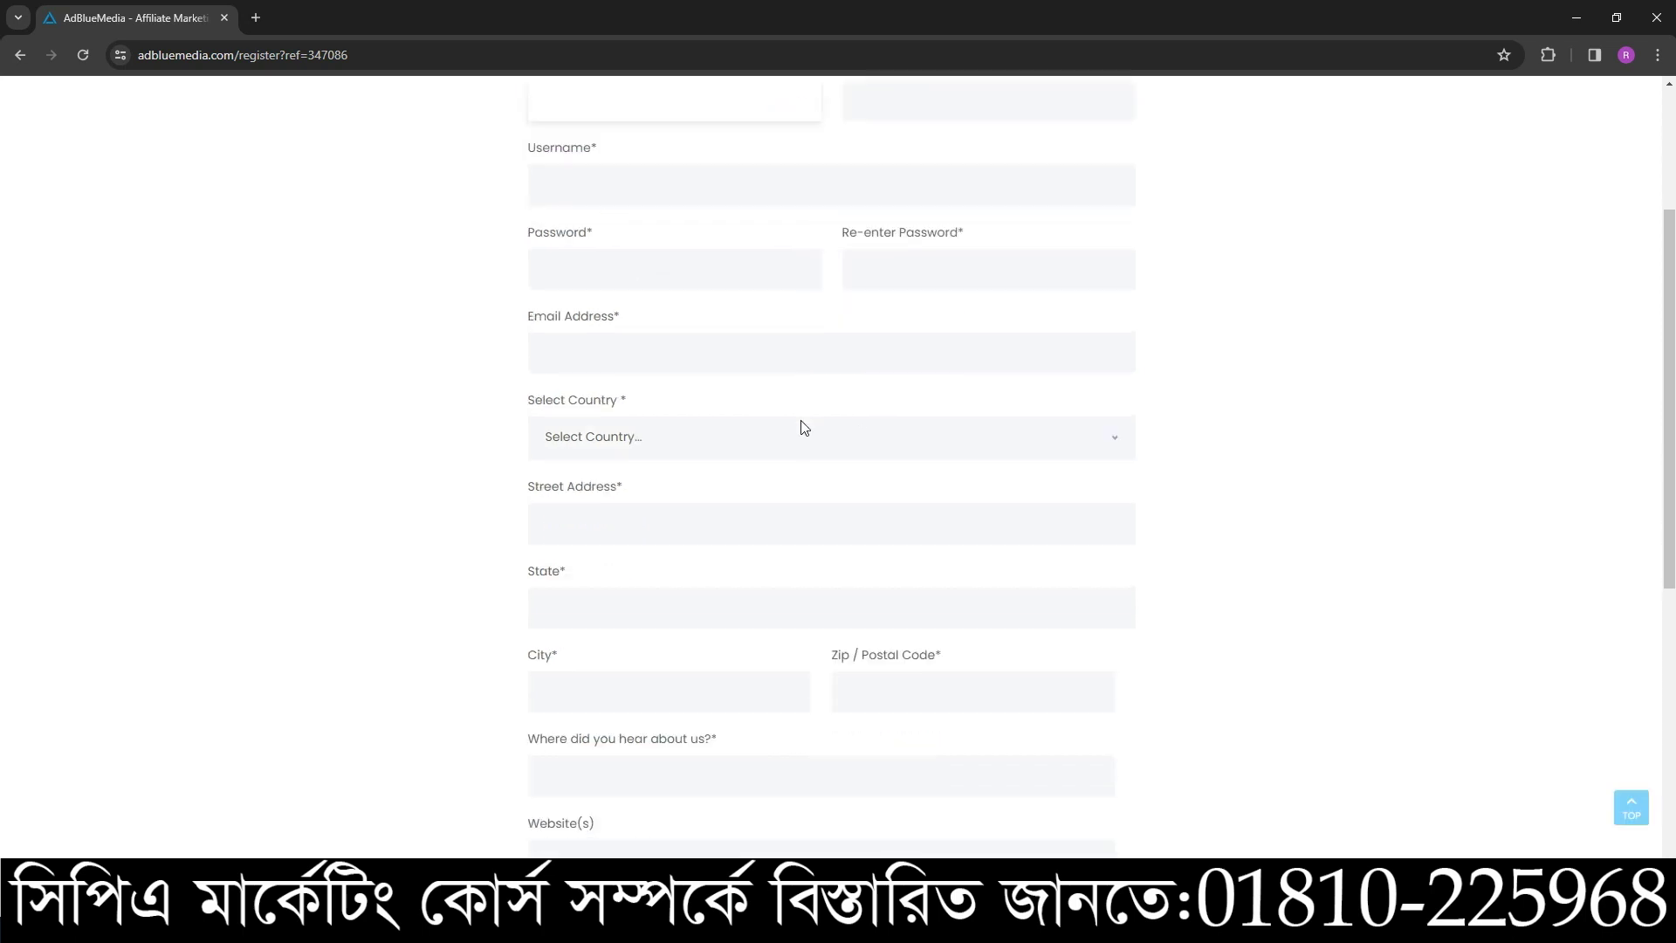
scroll(945, 555, down, 4)
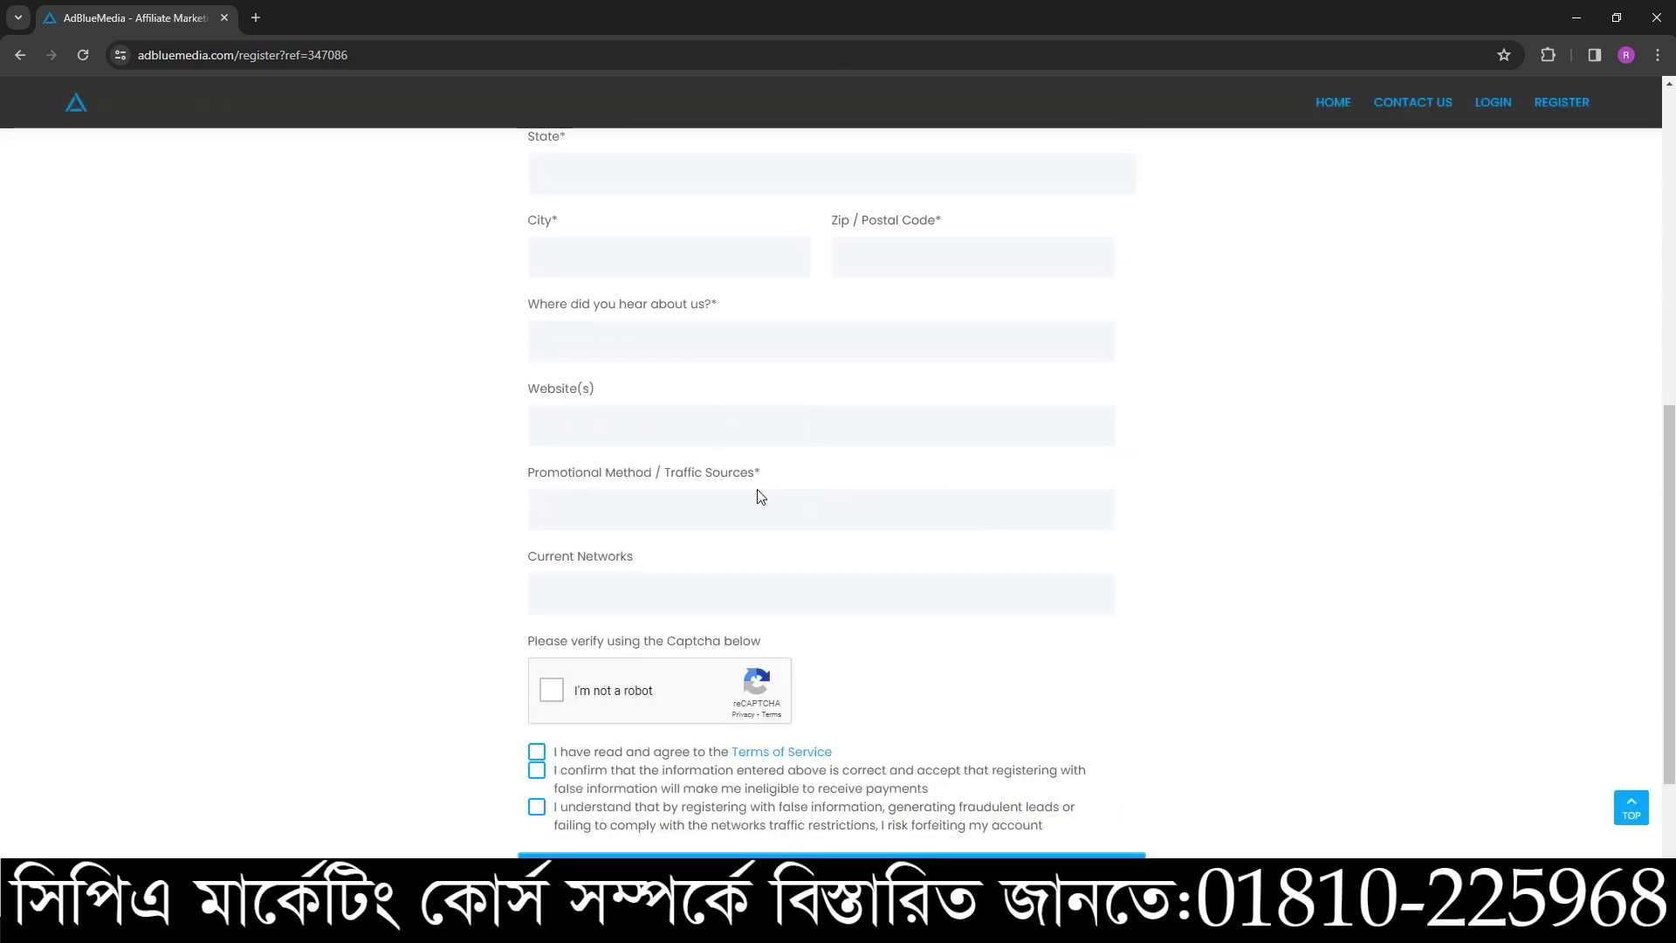
scroll(828, 541, up, 3)
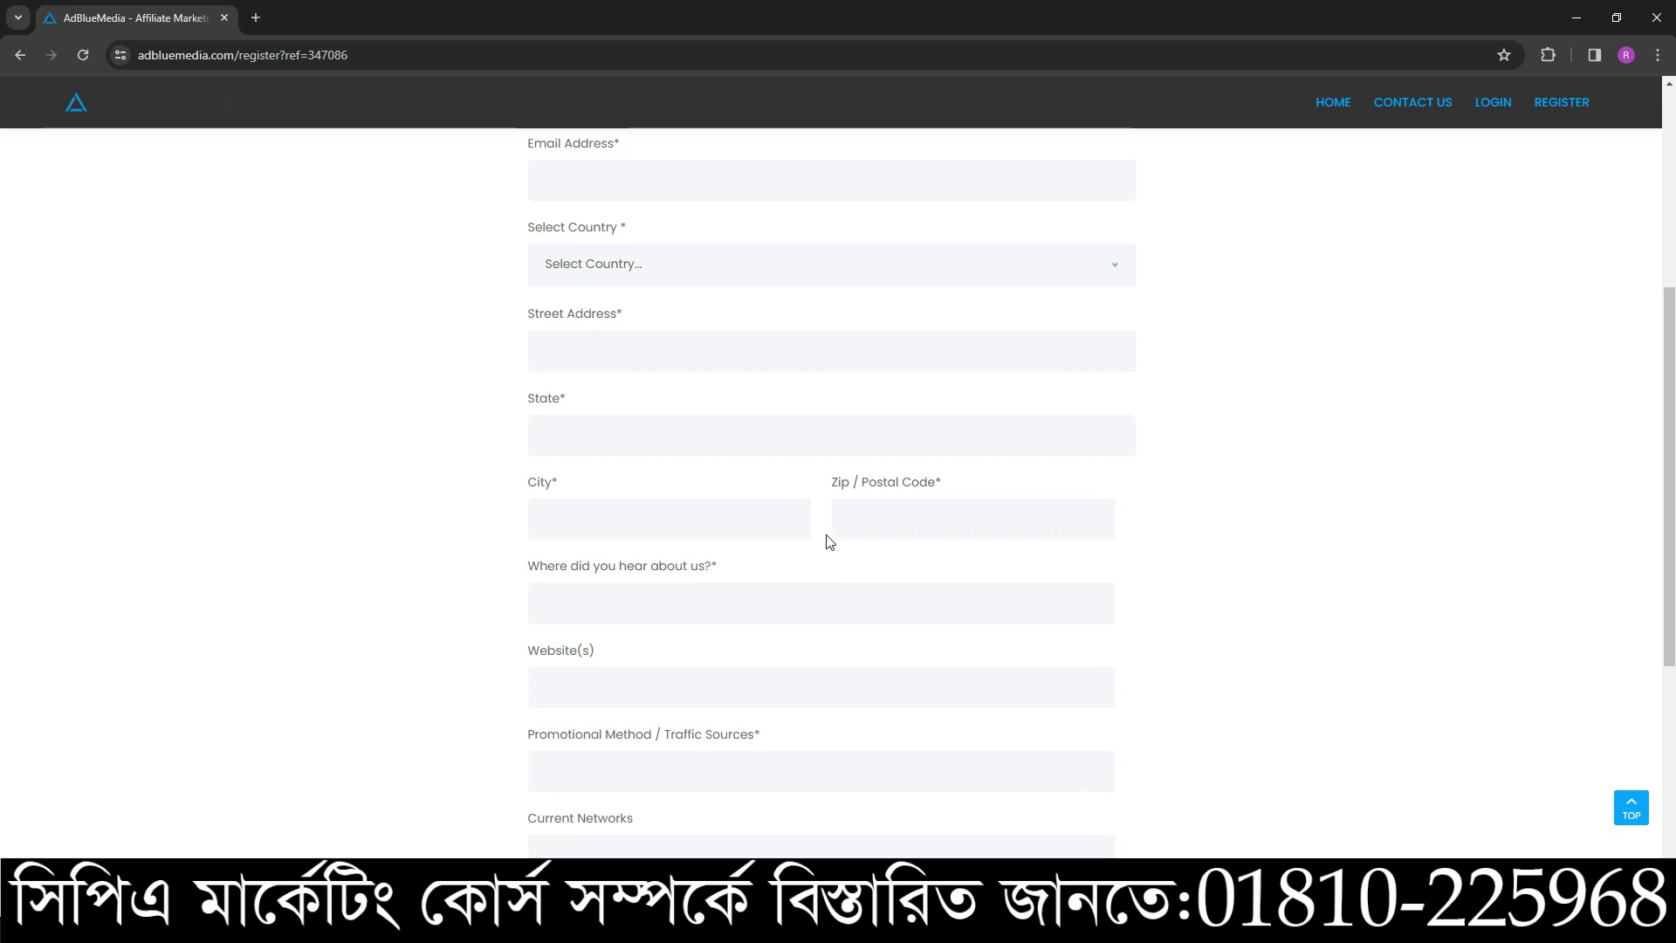
scroll(836, 556, up, 3)
scroll(775, 475, up, 2)
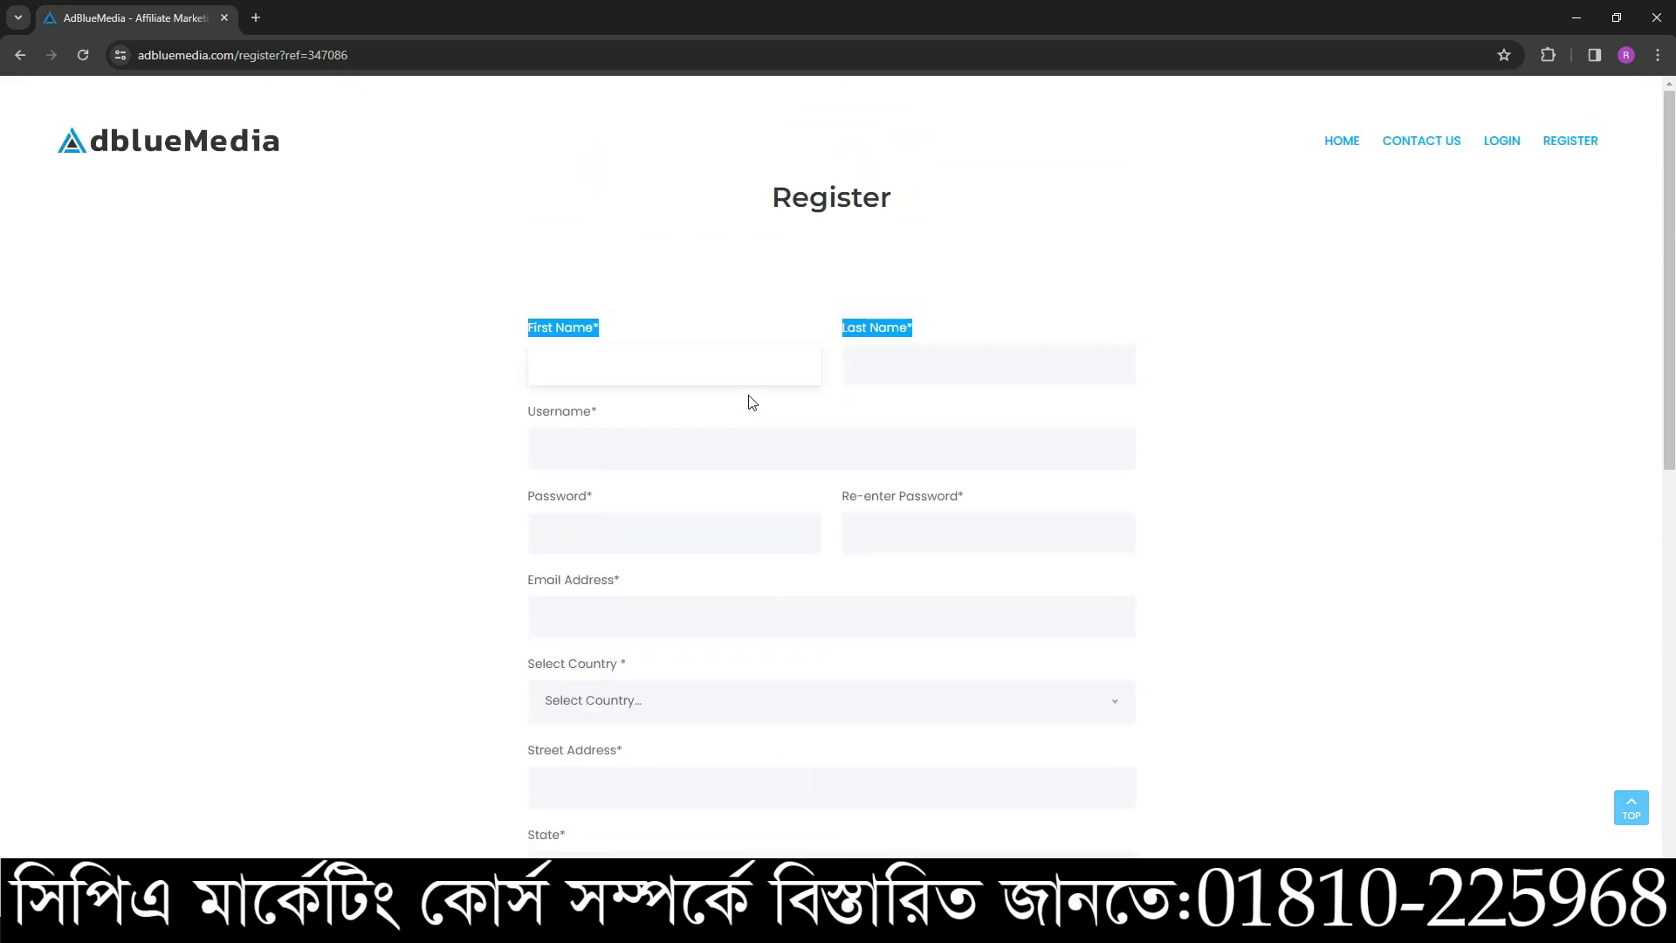
- Move between the First Name and Last Name fields to locate the name entries
click(642, 364)
click(855, 365)
click(695, 353)
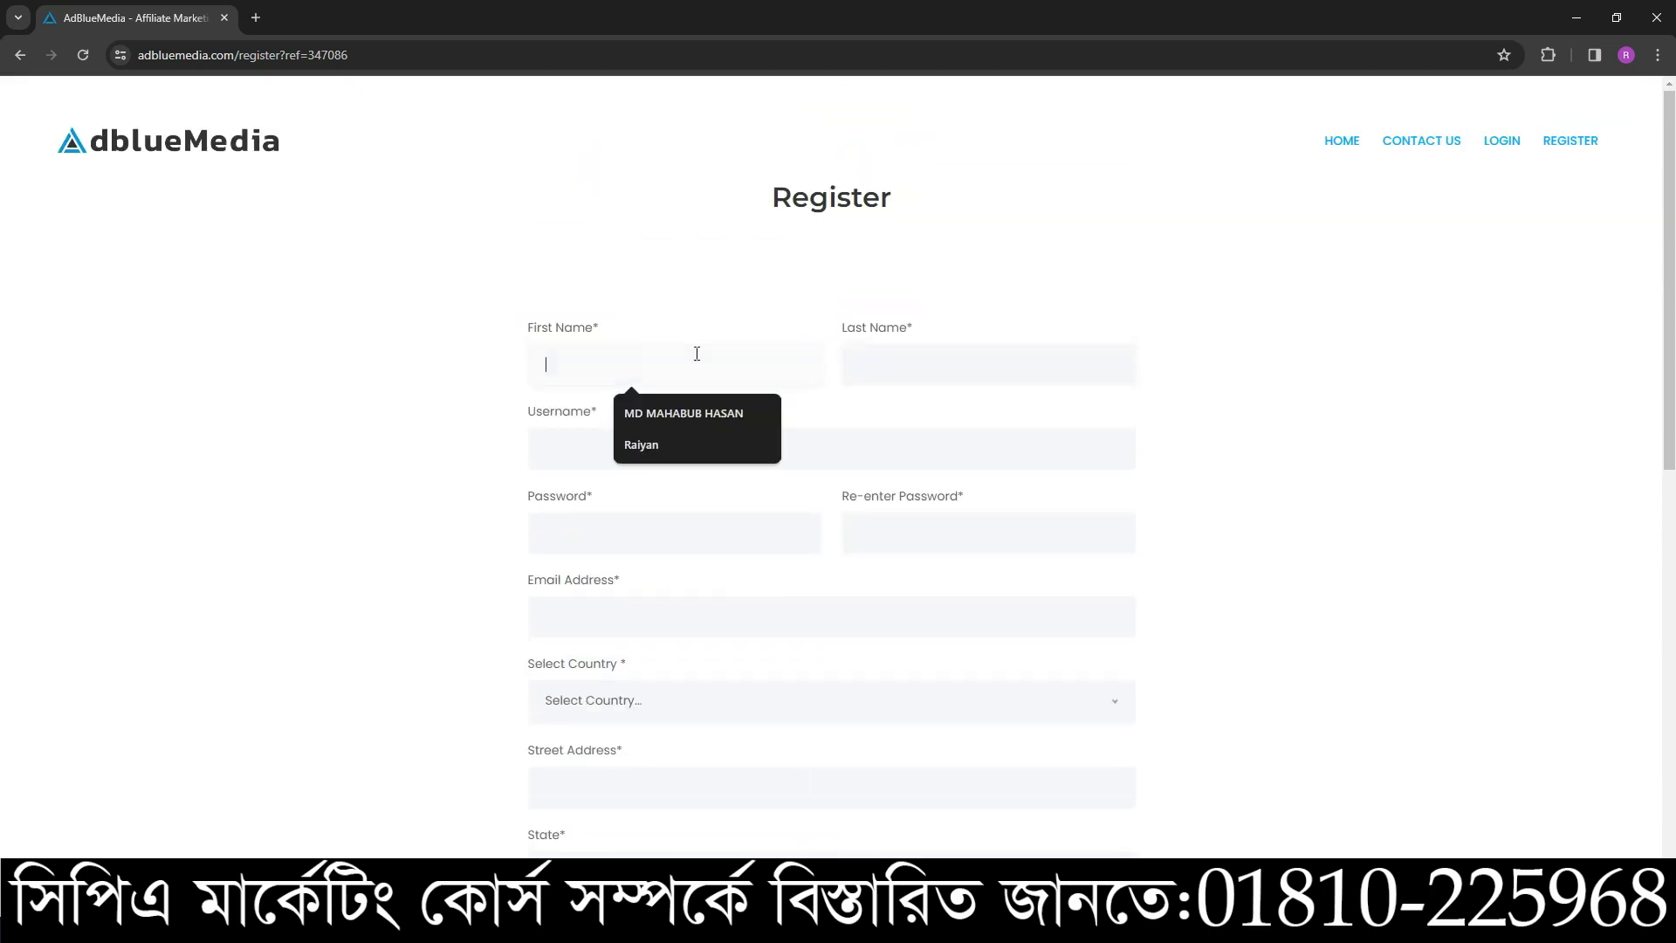
click(862, 367)
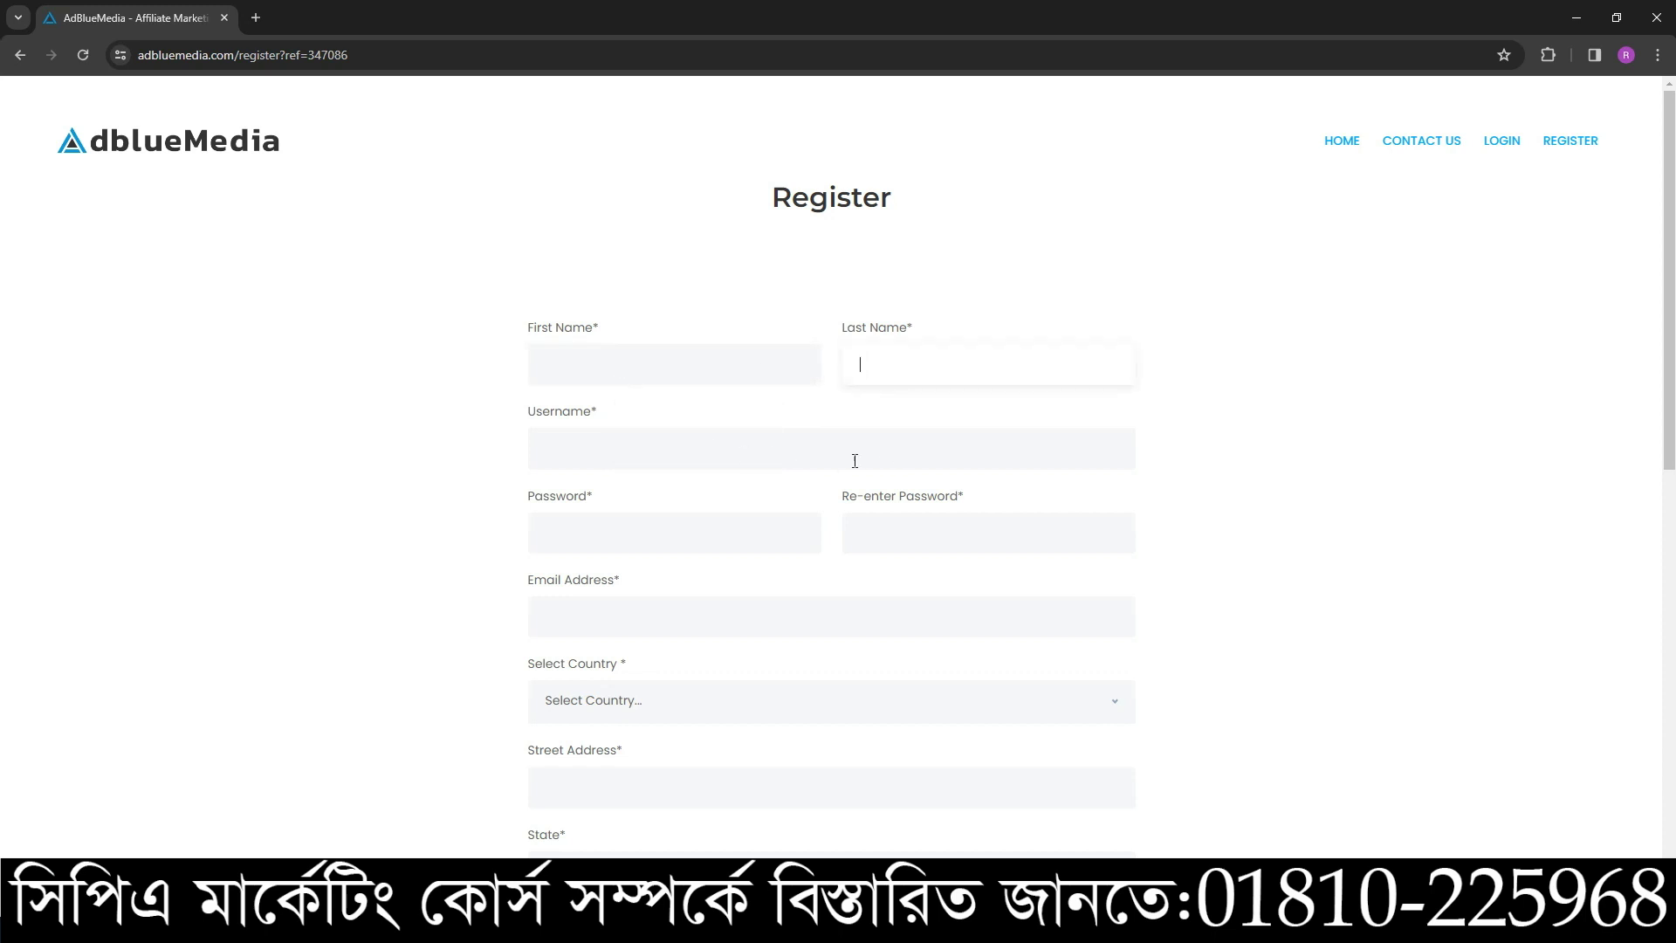
click(703, 362)
scroll(690, 524, down, 3)
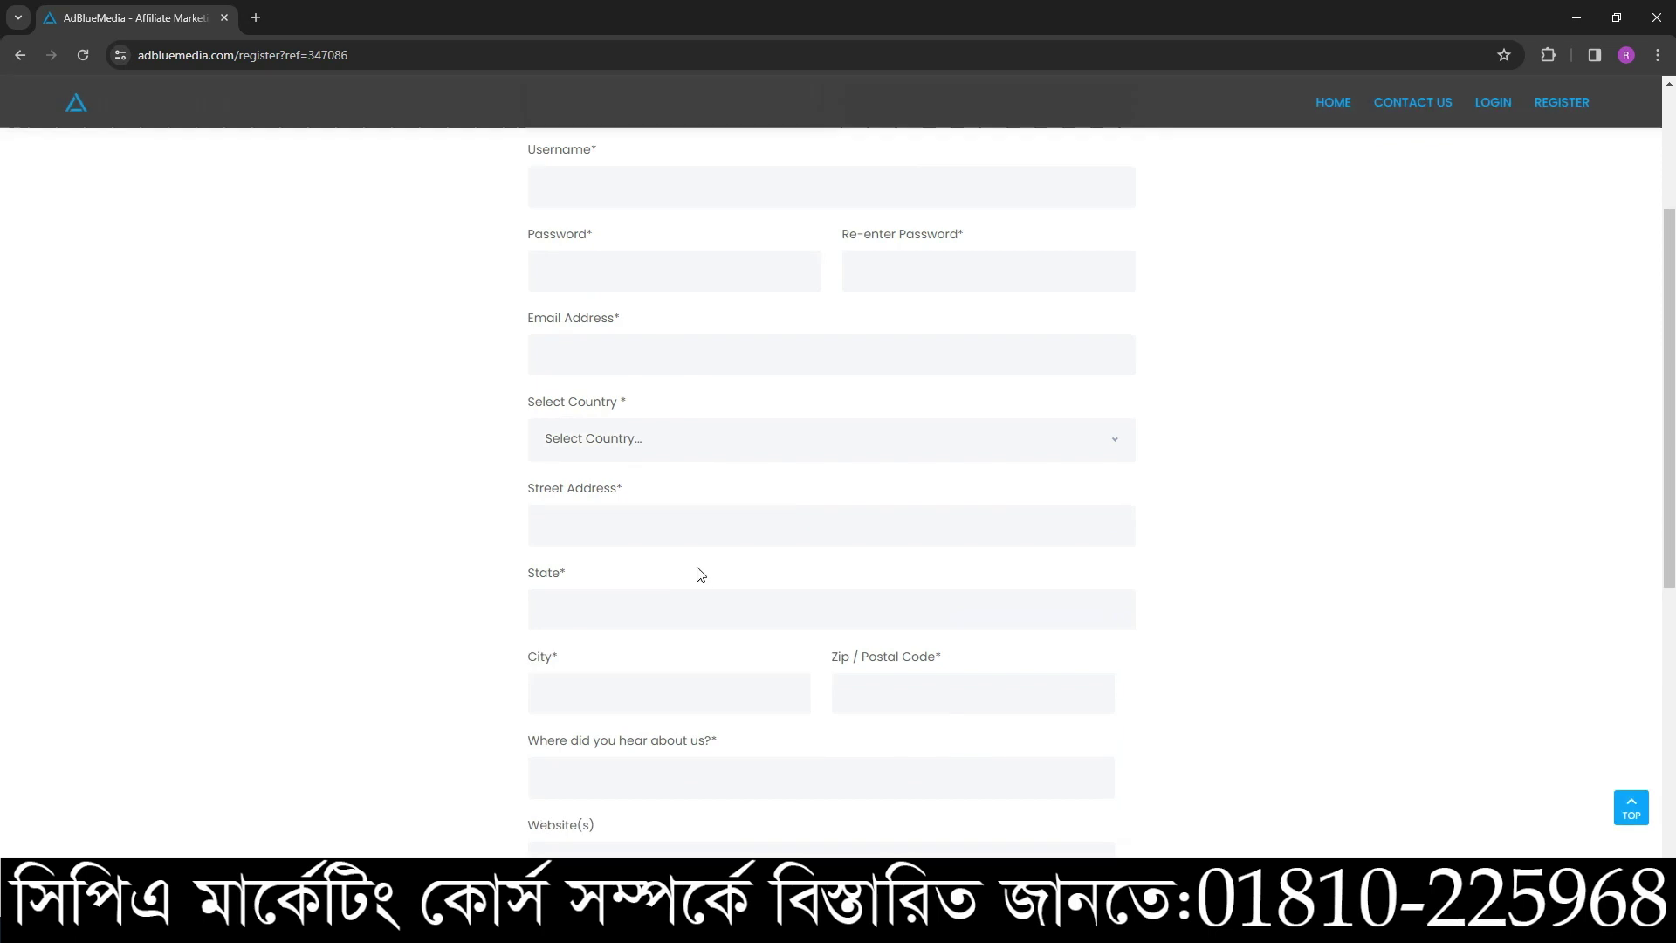
scroll(793, 542, up, 2)
click(722, 277)
click(925, 267)
click(644, 280)
- Copy the applicant's full name from the notes into First Name, moving the surname into Last Name
key(alt+Tab)
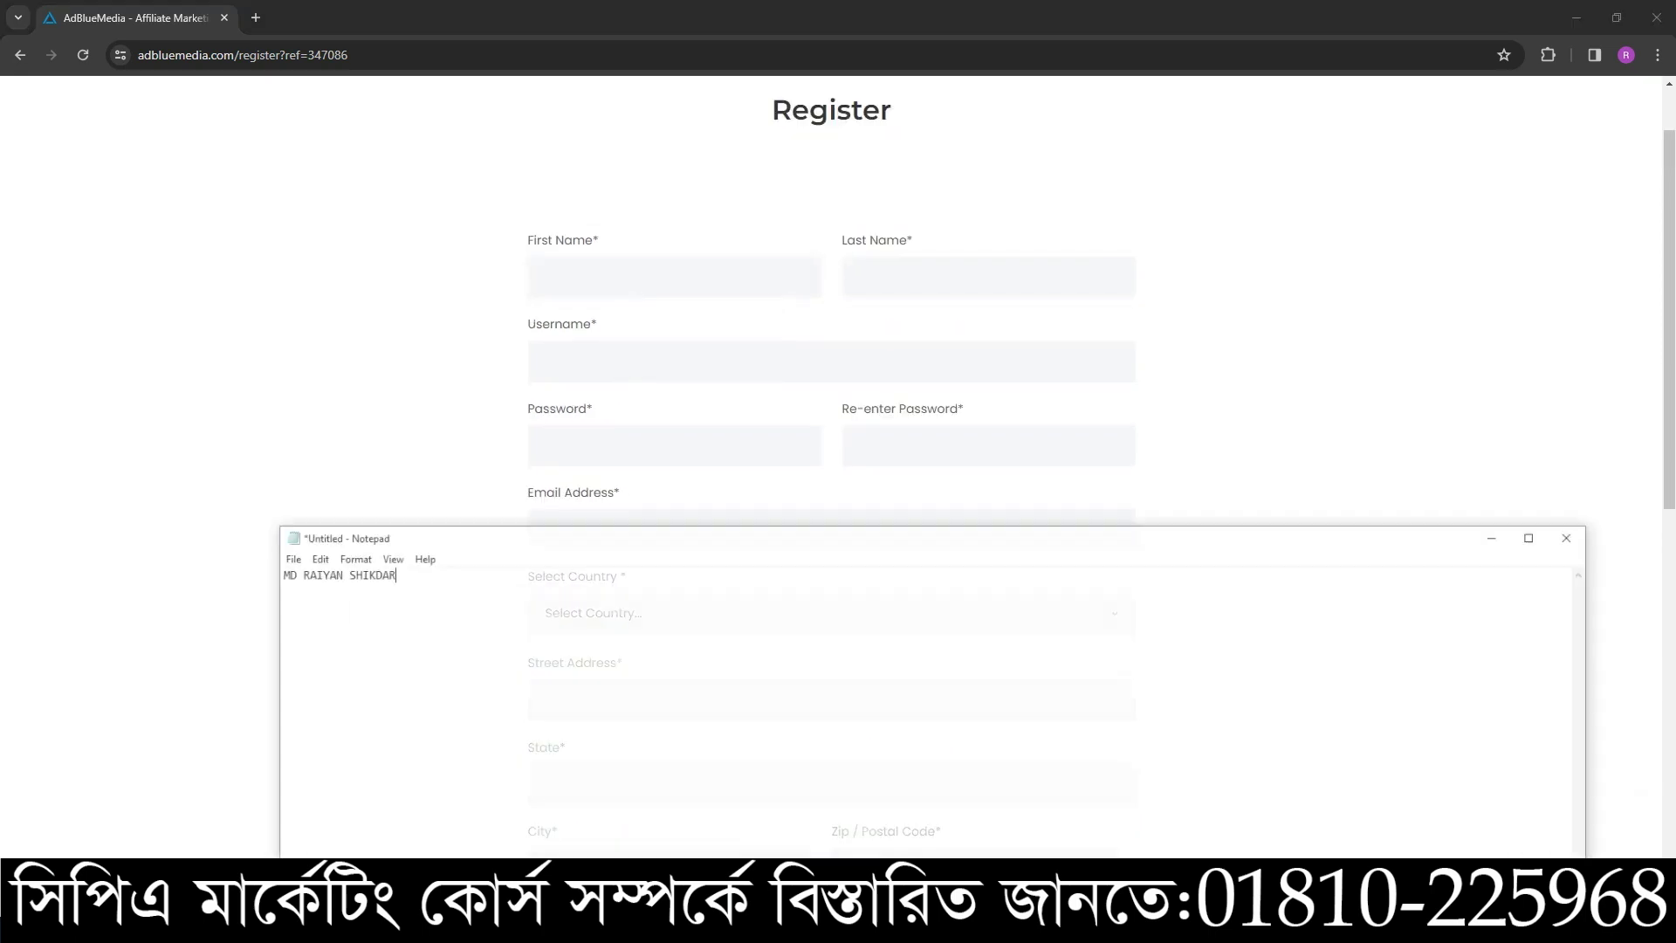
drag(389, 551, 237, 556)
key(ctrl+c)
click(589, 312)
key(ctrl+v)
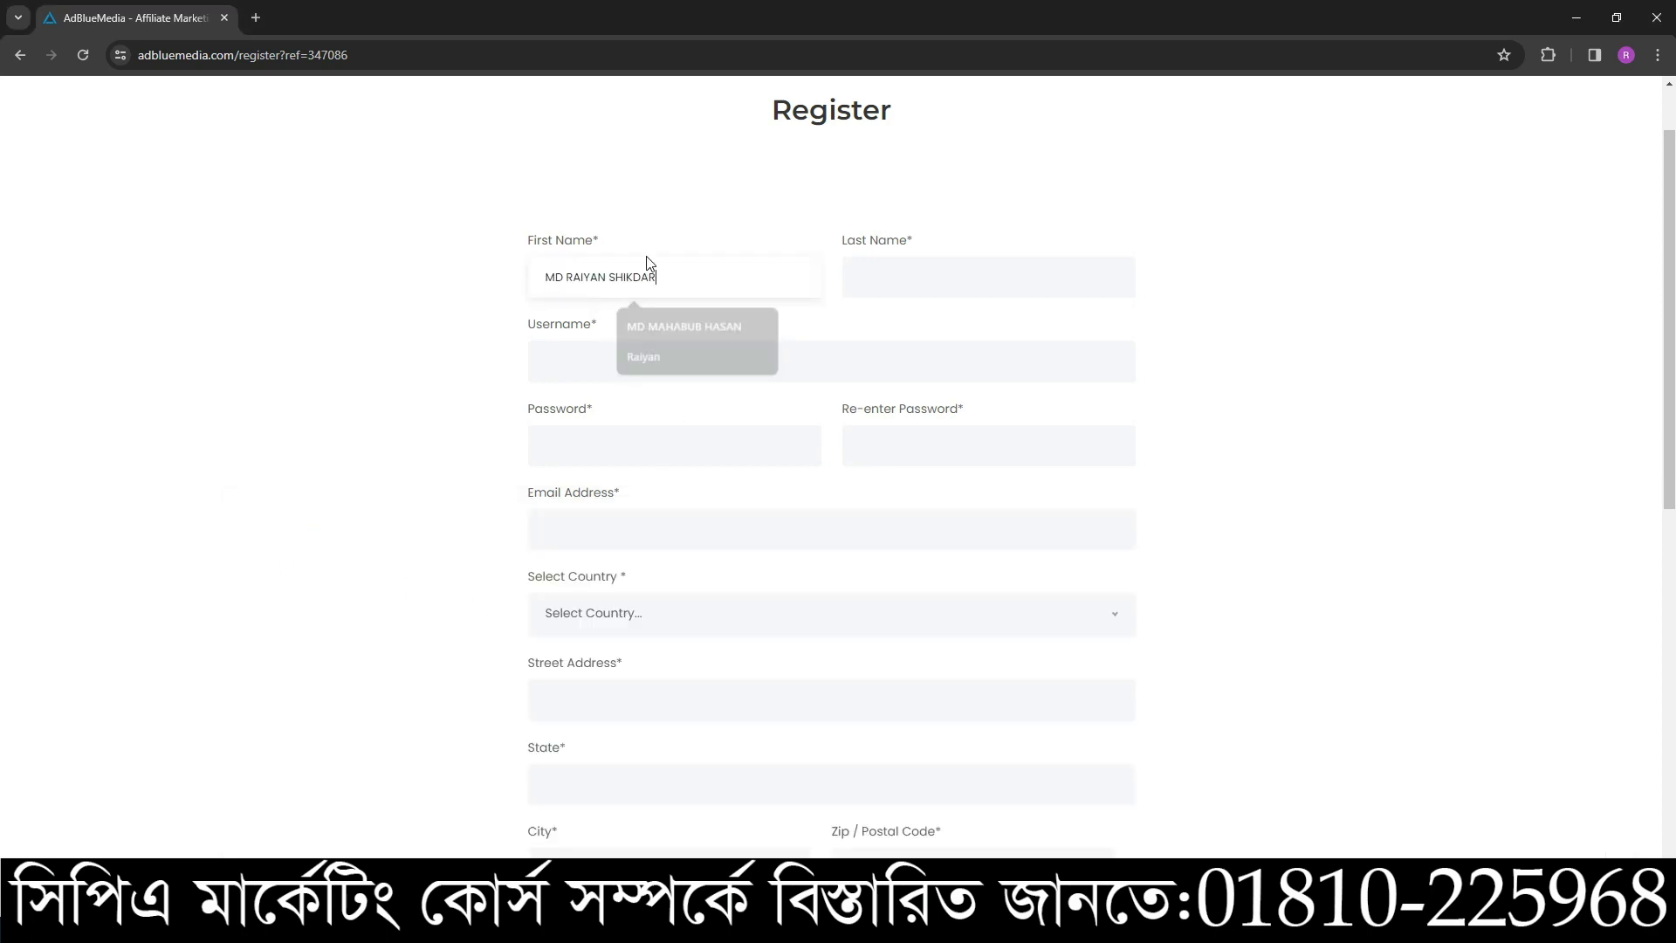
drag(608, 276, 754, 276)
key(ctrl+x)
click(865, 277)
key(ctrl+v)
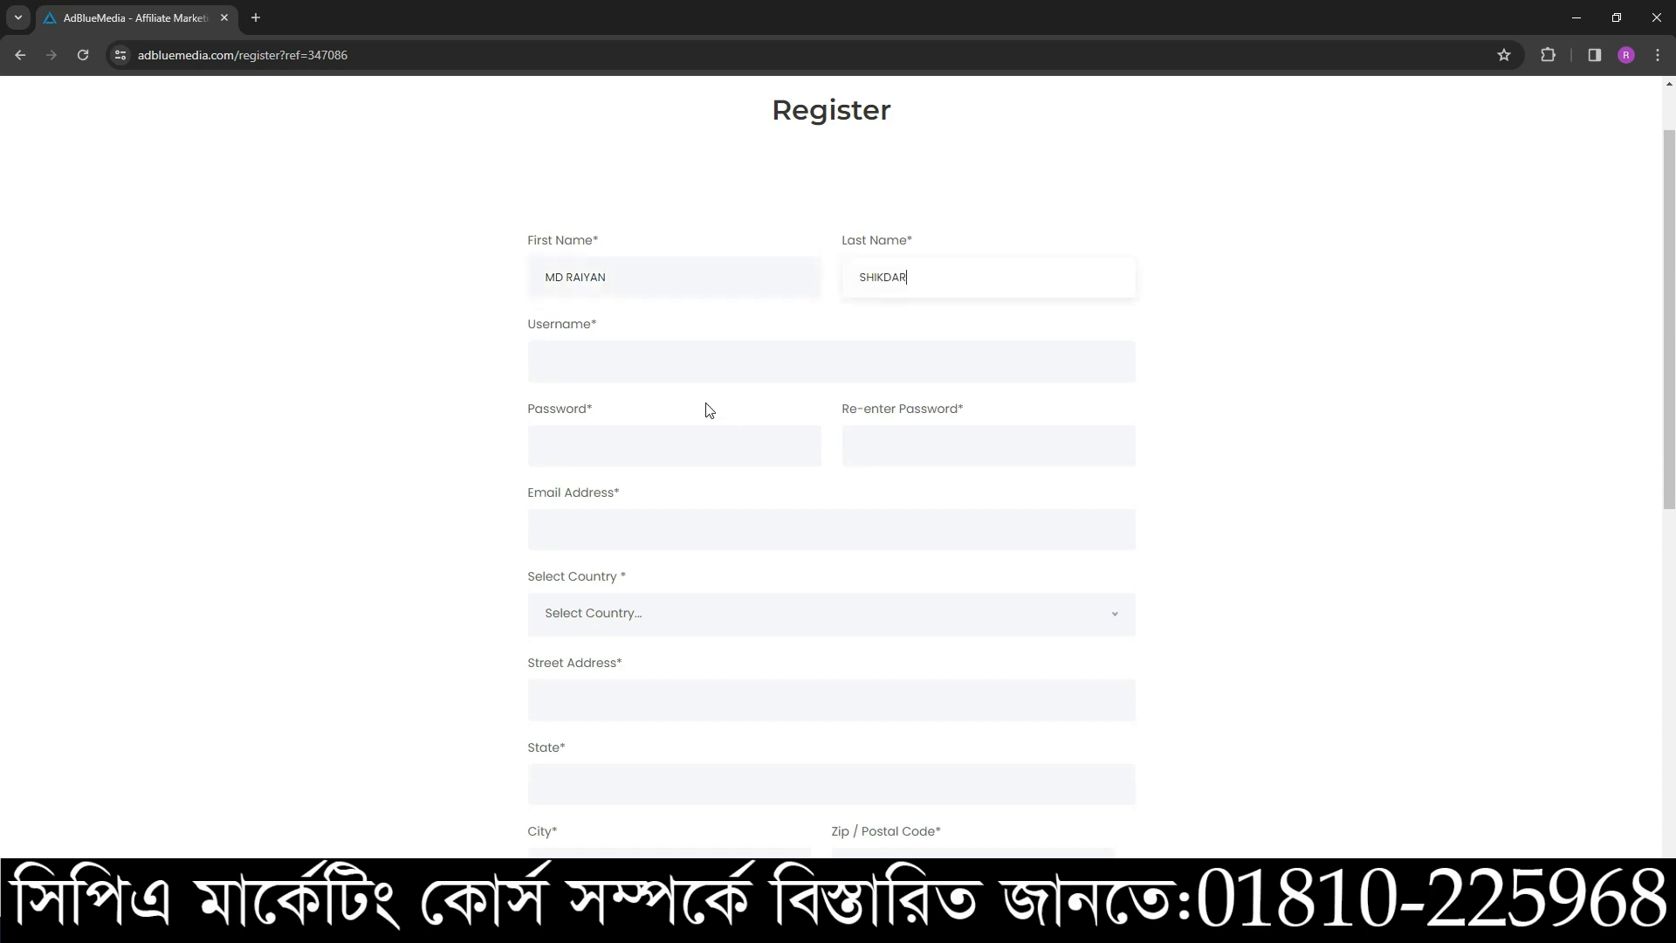
click(628, 360)
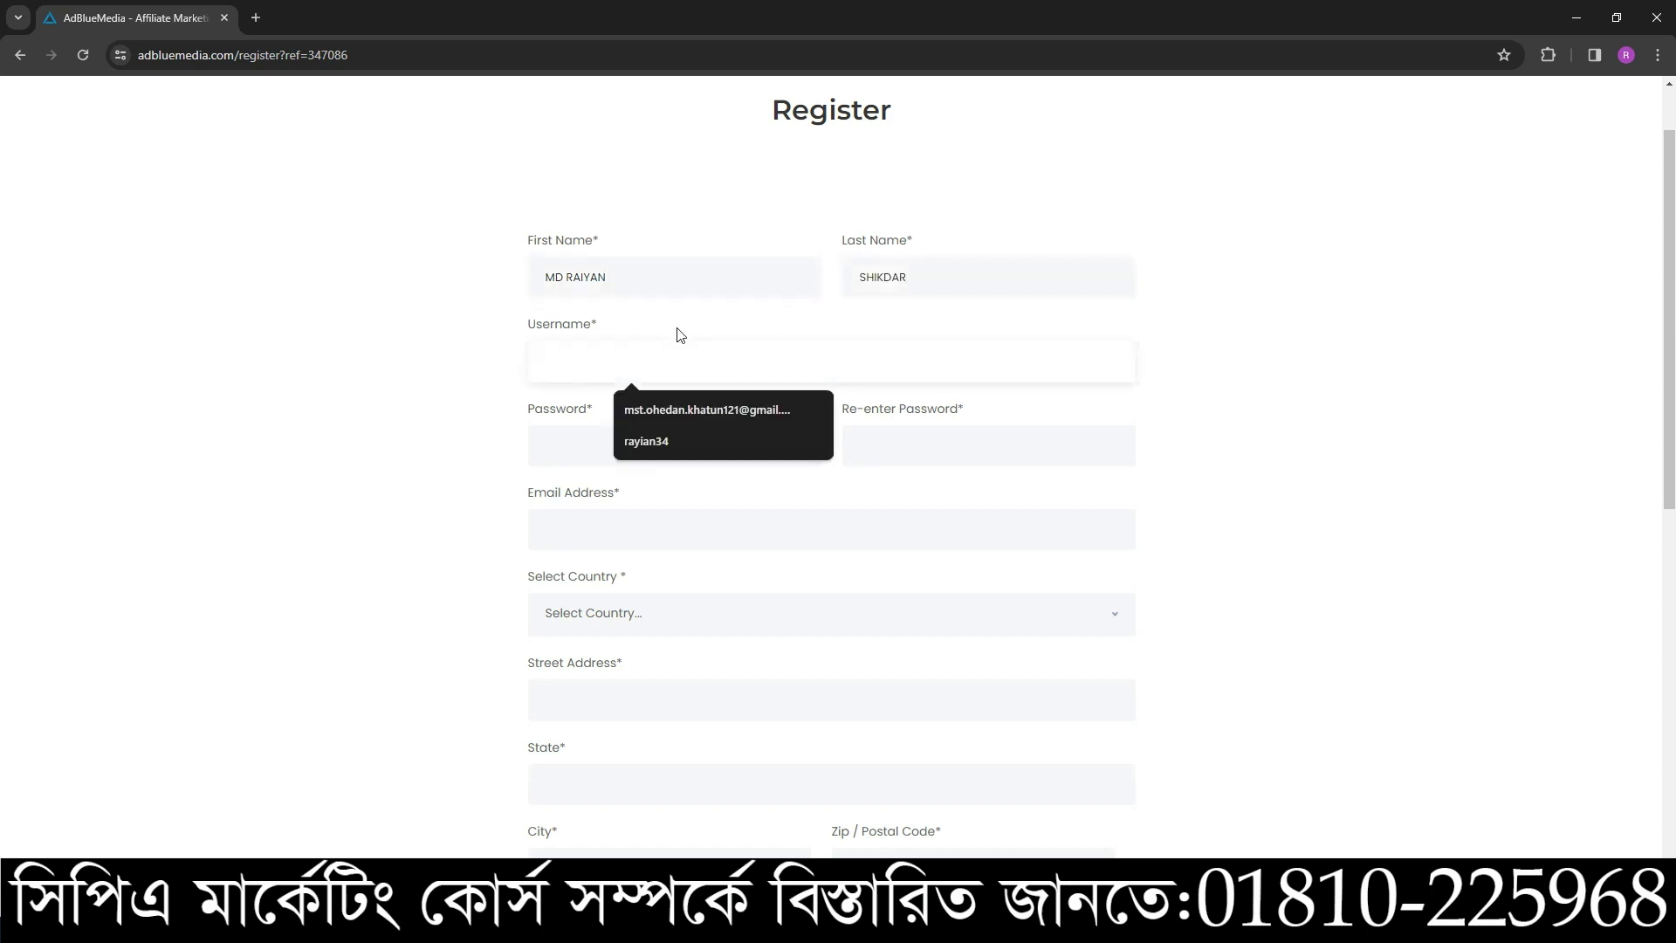
- Enter the account username in the Username field, correcting the typos
text(ra)
key(BackSpace)
key(BackSpace)
text(ra)
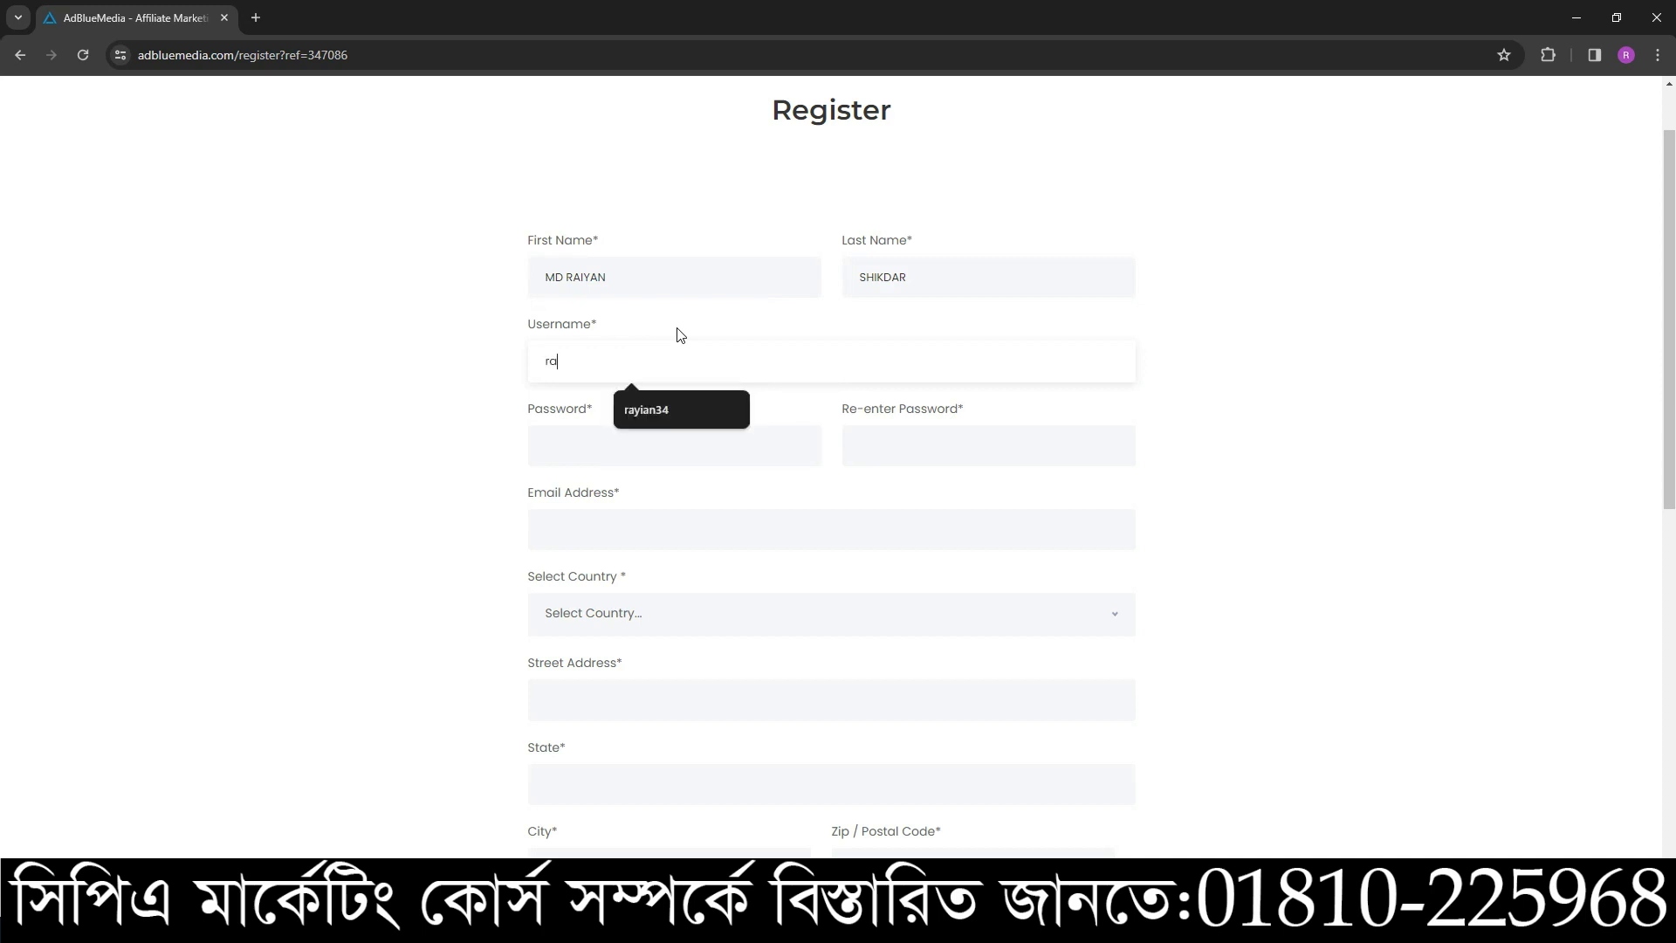
text(yoi)
key(BackSpace)
key(BackSpace)
text(yan)
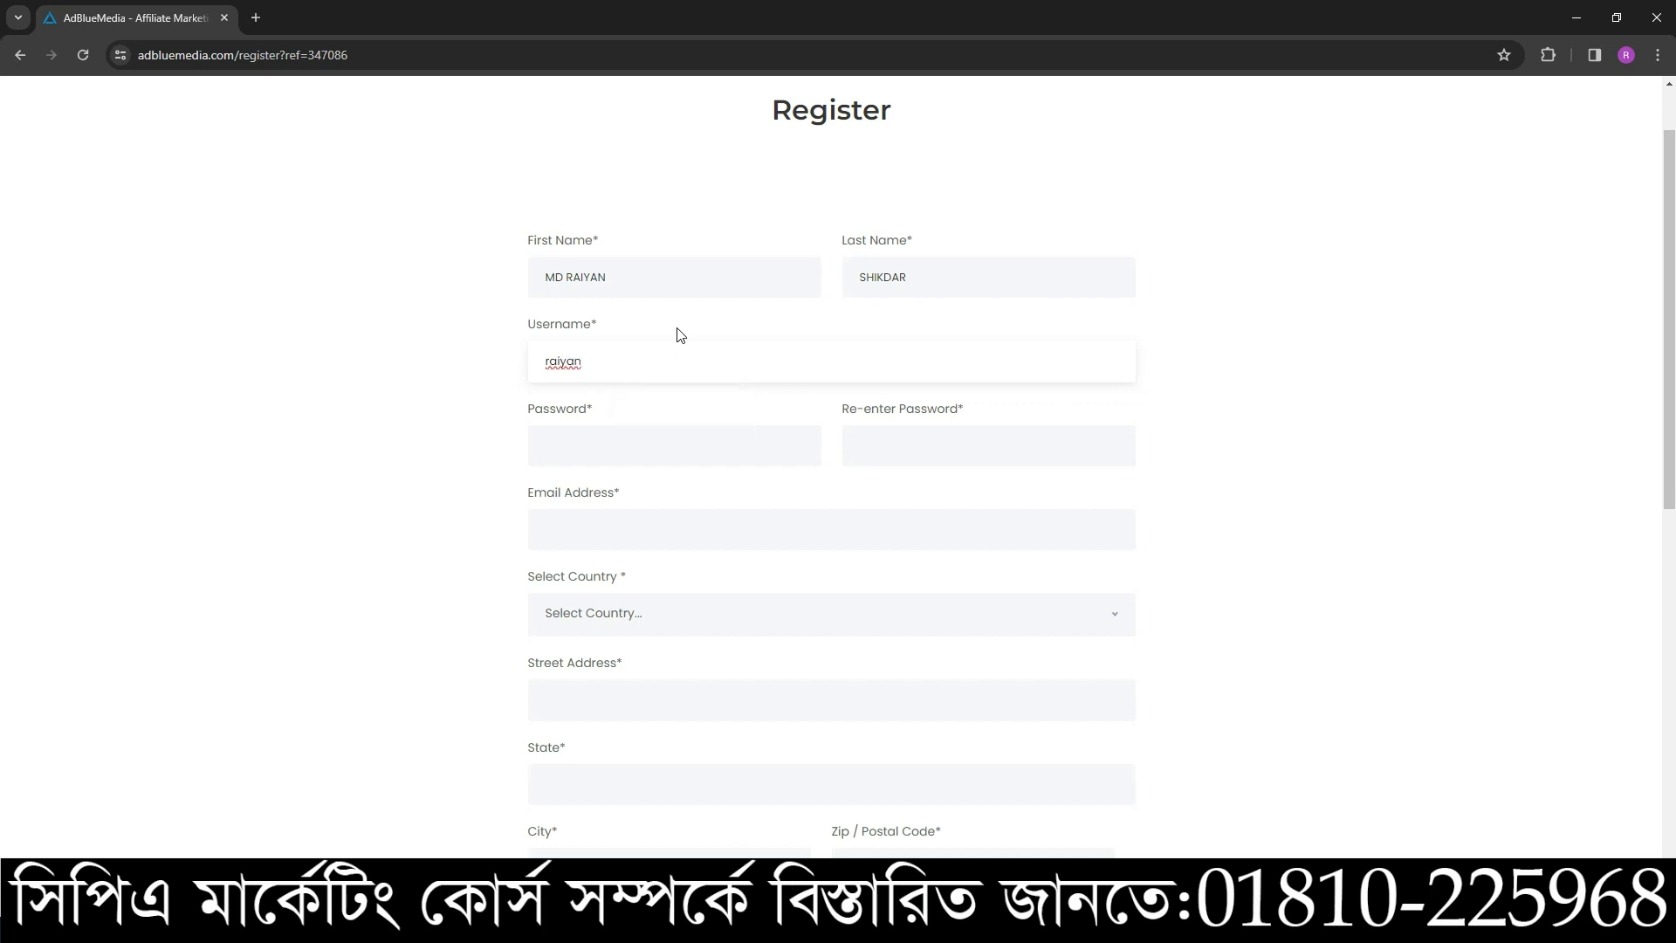
text(cpa)
- Type the account password and re-enter it in the Re-enter Password box
click(615, 438)
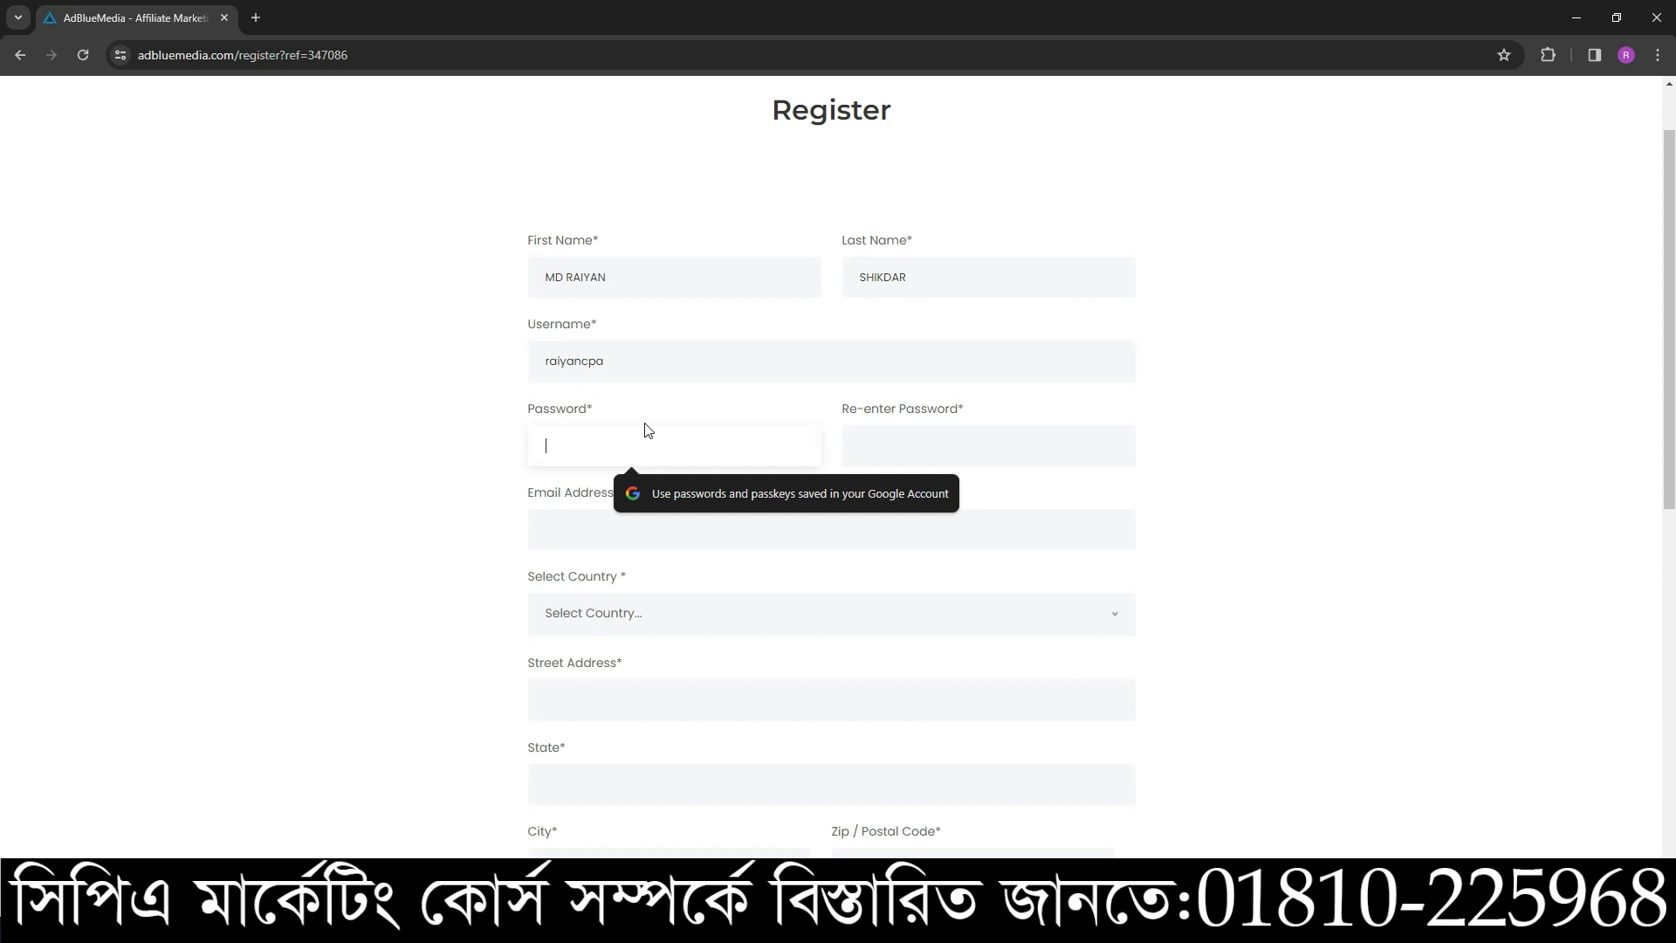
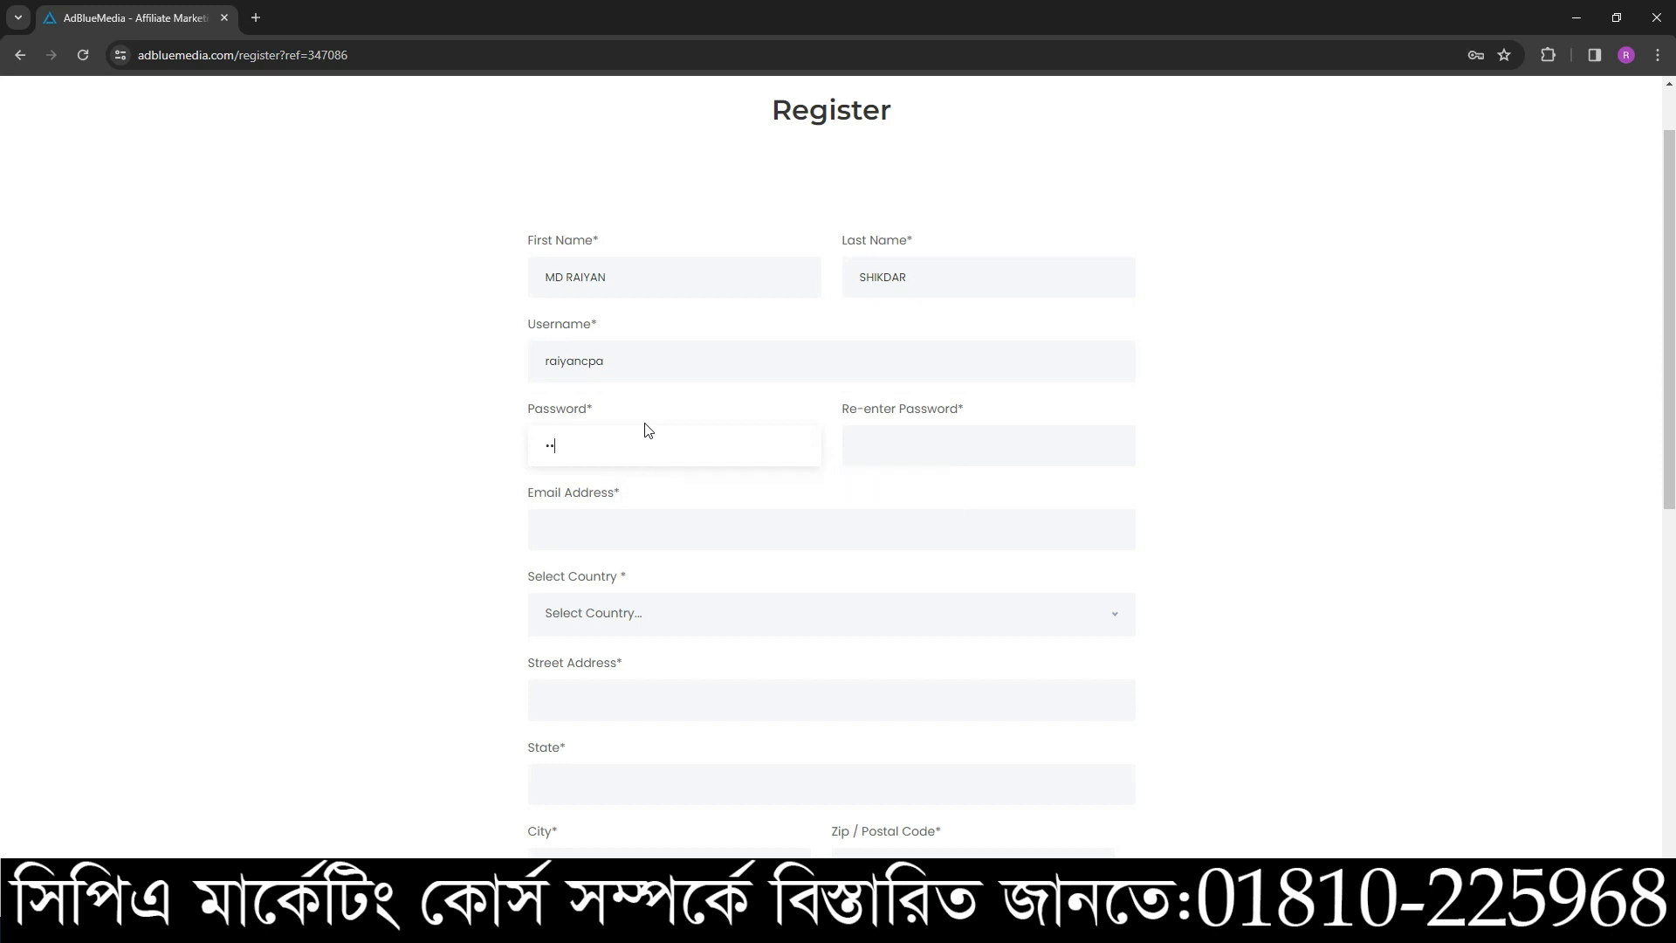
key(BackSpace)
key(BackSpace)
key(BackSpace)
key(BackSpace)
key(BackSpace)
key(BackSpace)
key(BackSpace)
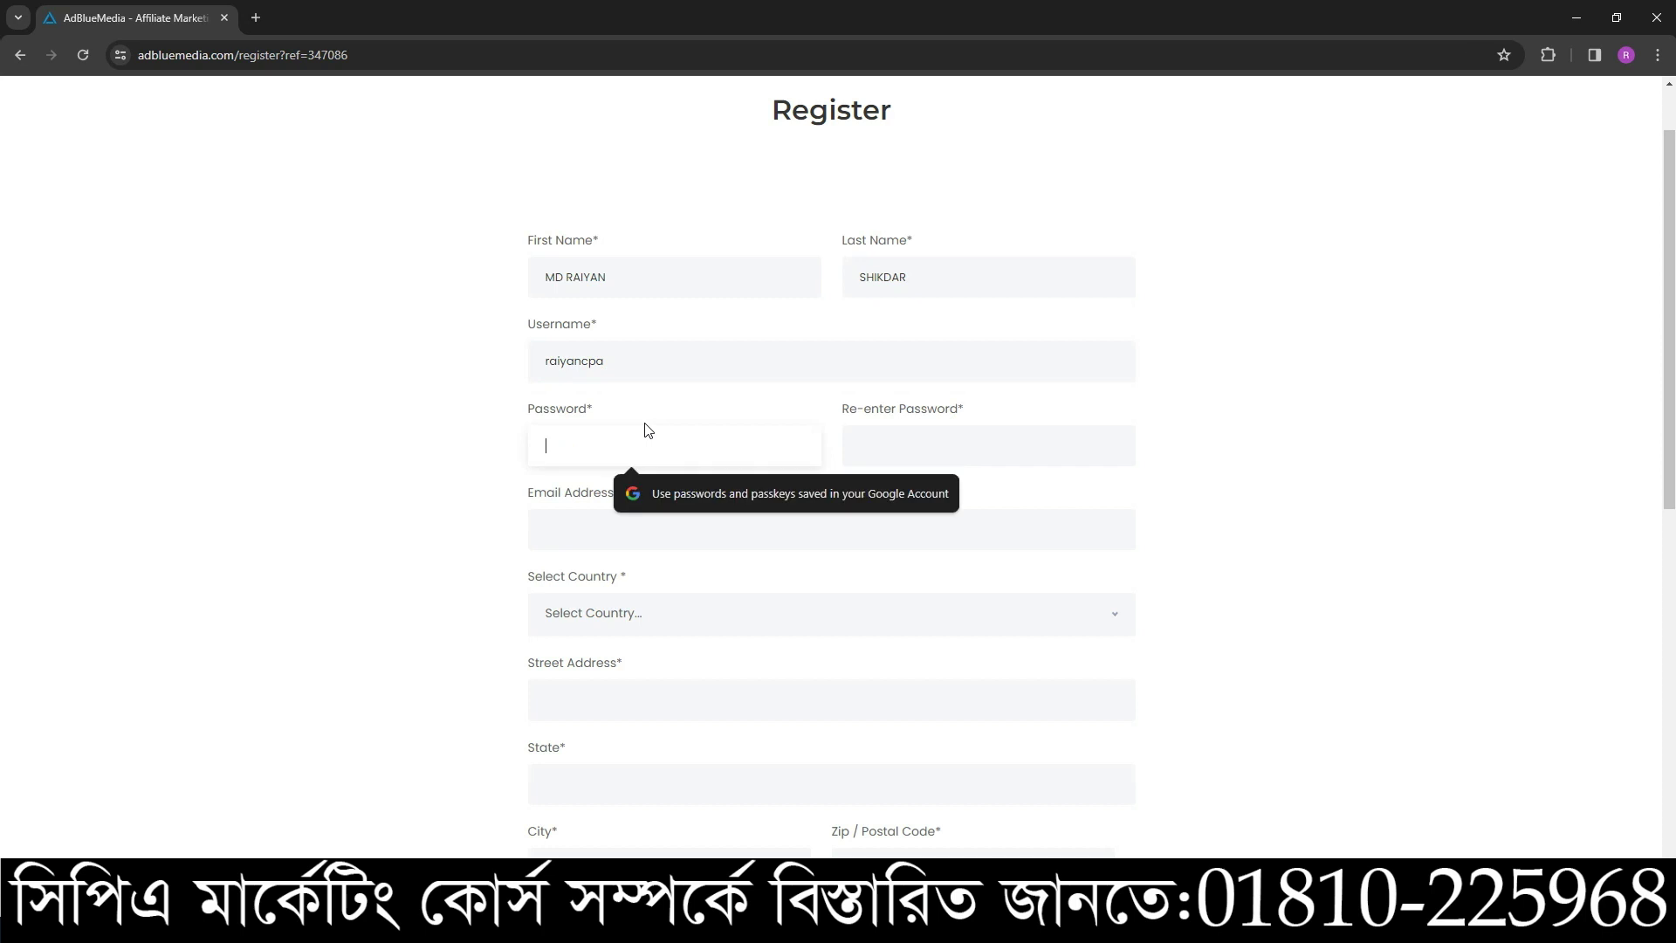
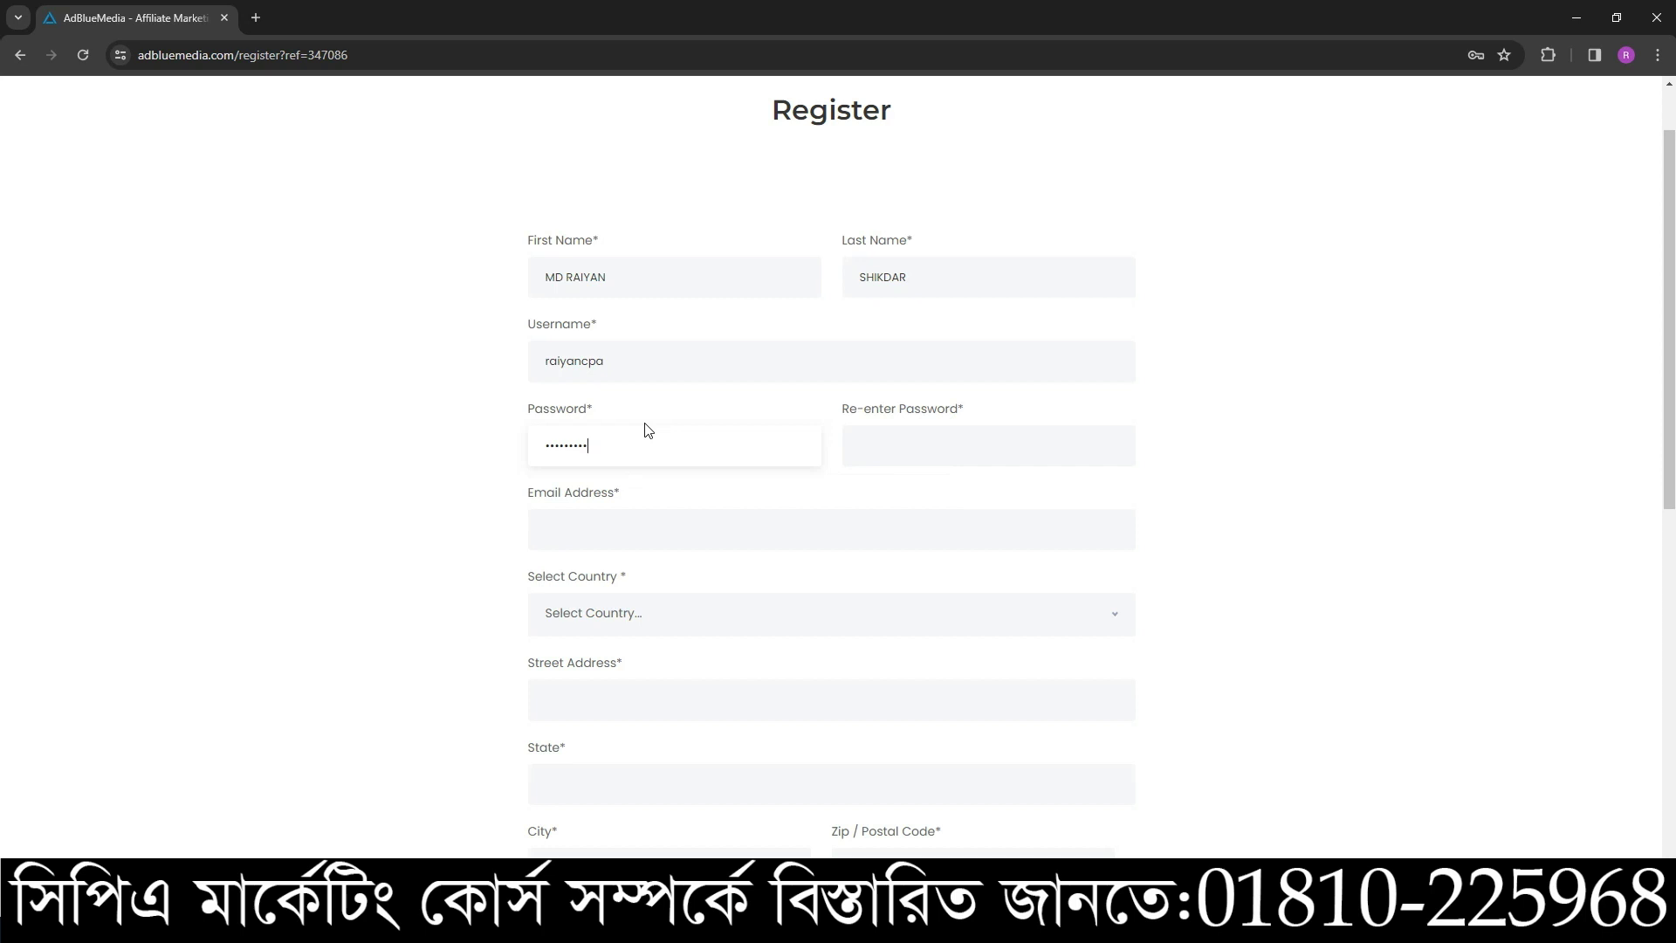
click(894, 452)
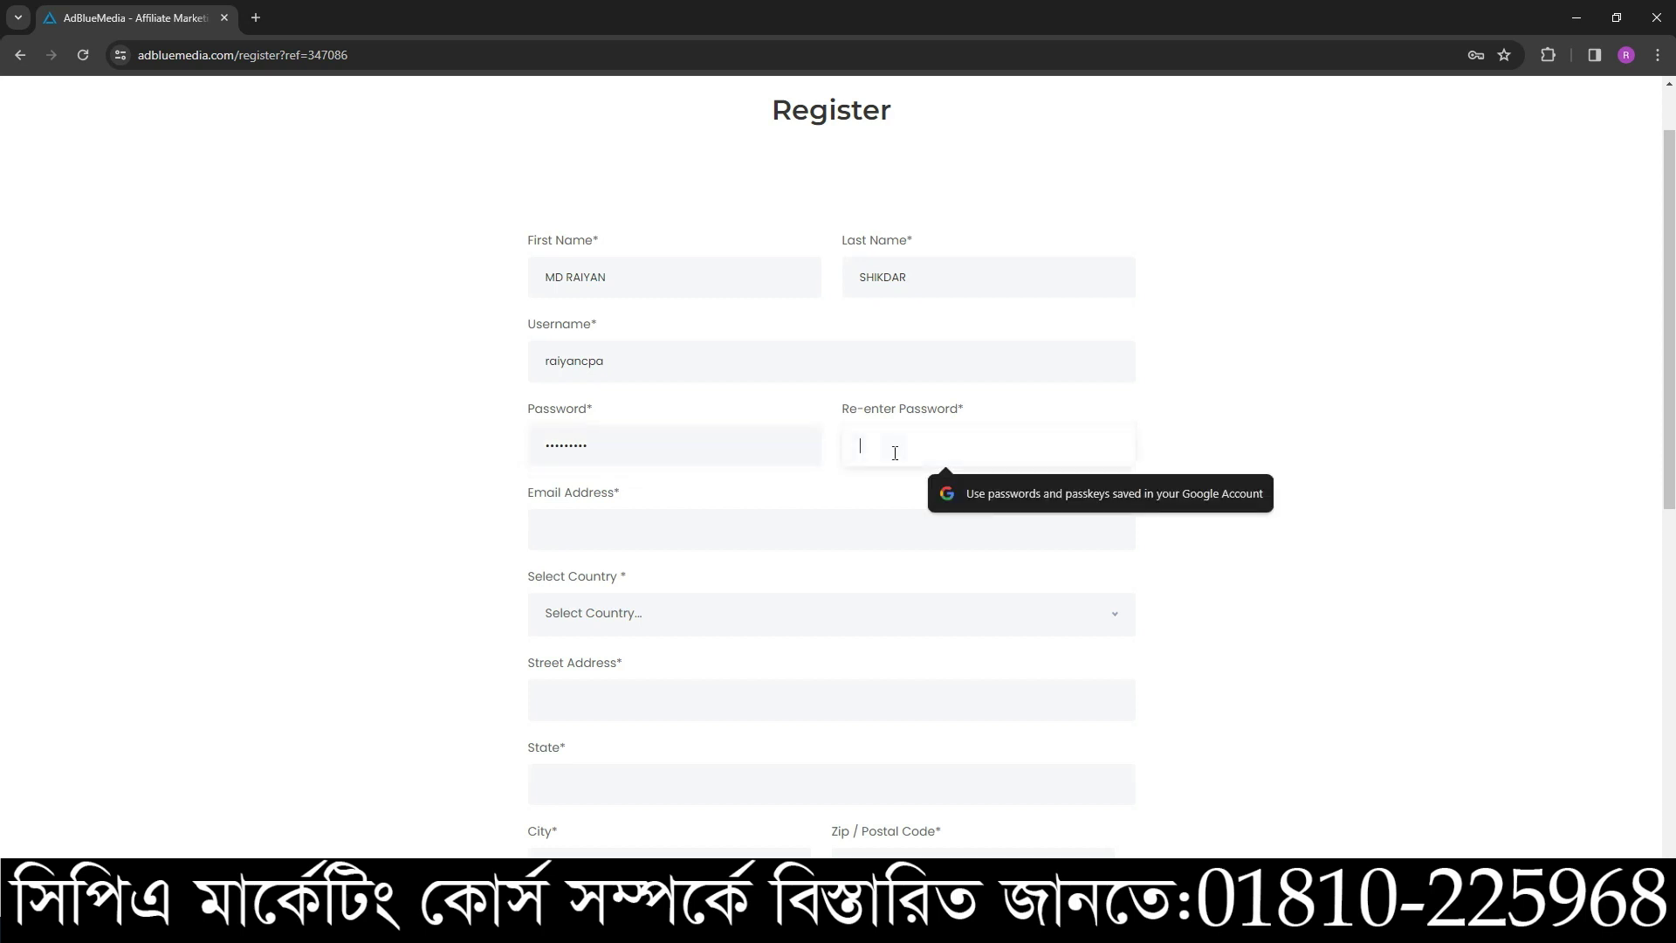
text(•••••••••)
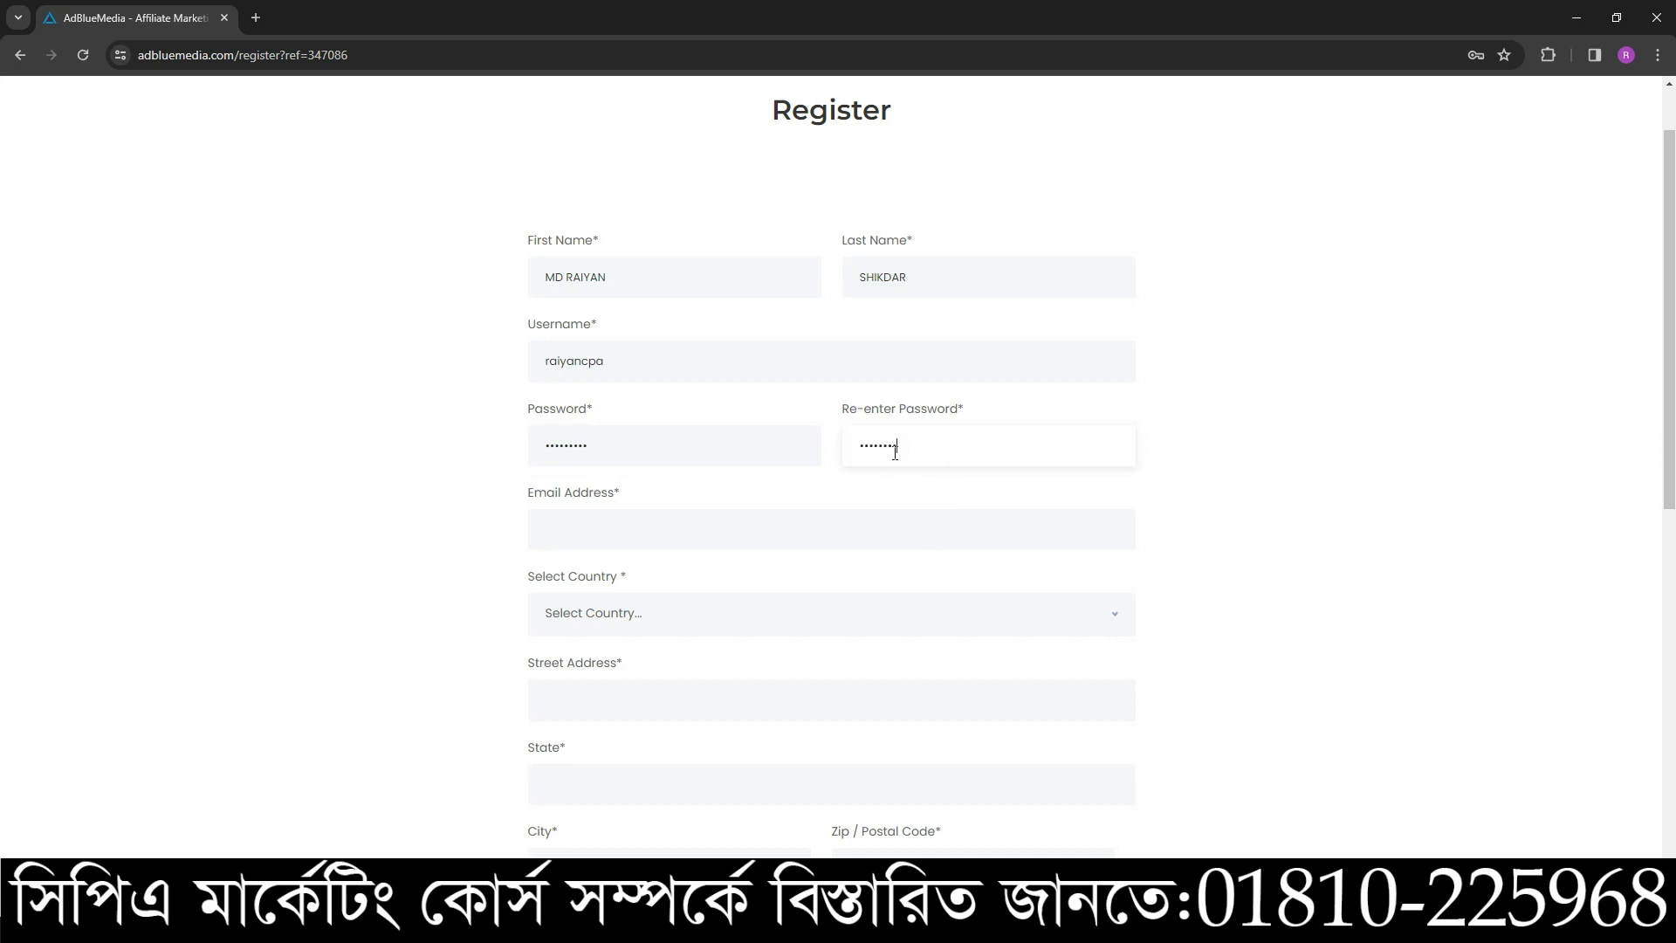
key(BackSpace)
key(BackSpace)
key(BackSpace)
key(BackSpace)
key(BackSpace)
key(BackSpace)
key(BackSpace)
key(BackSpace)
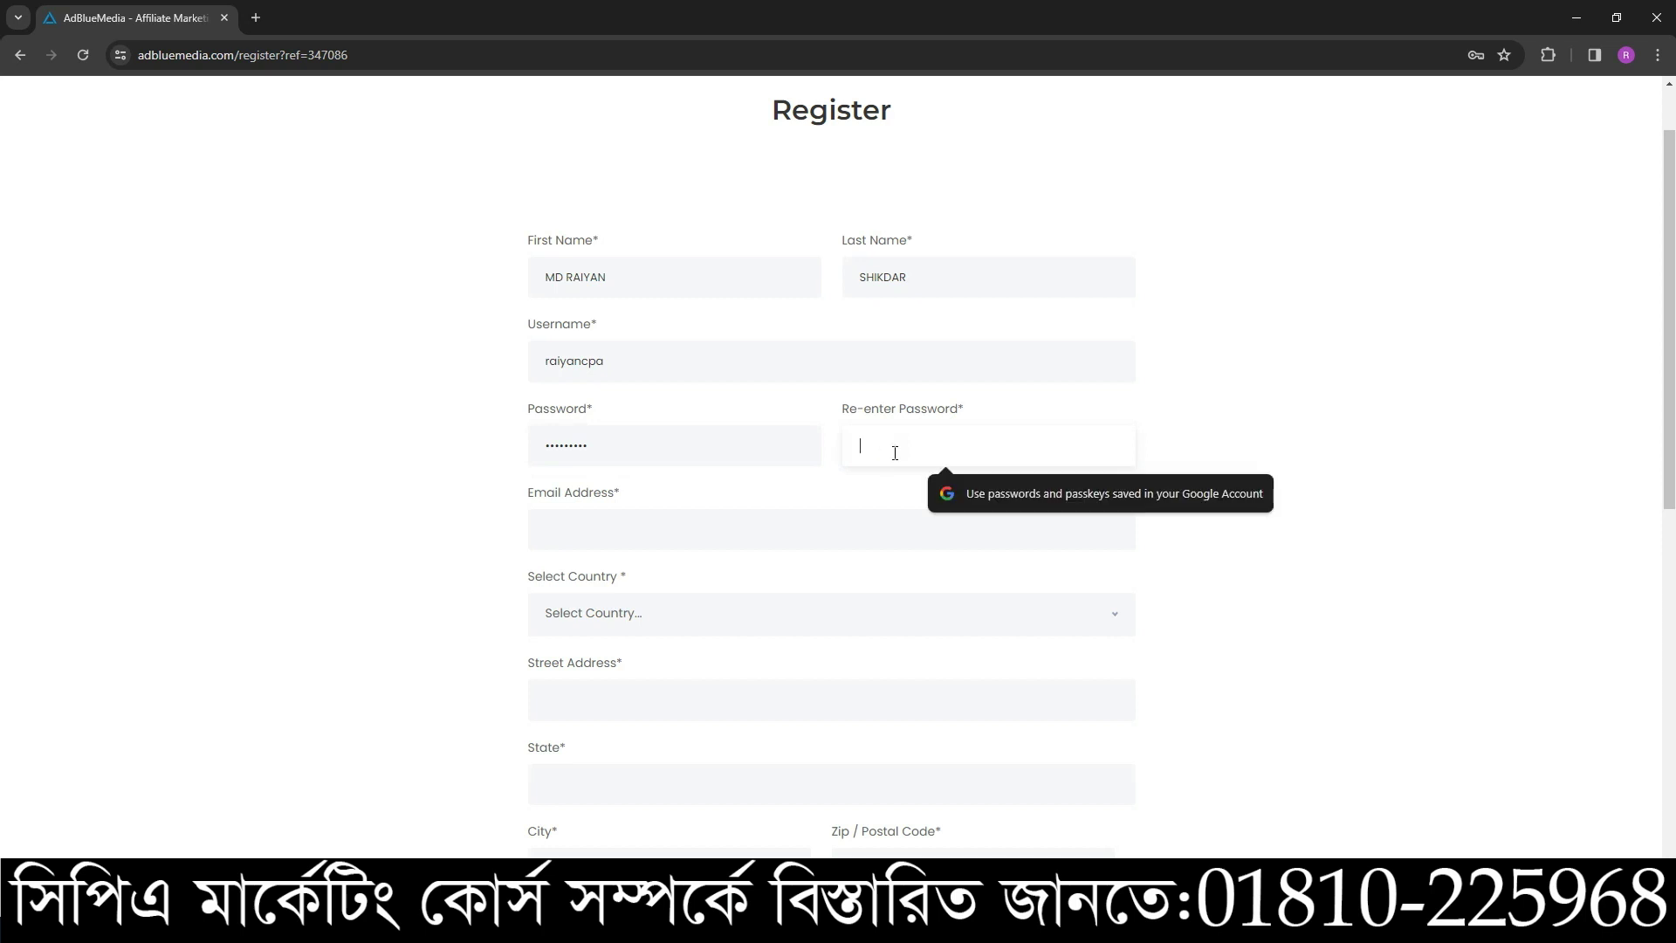
text(•)
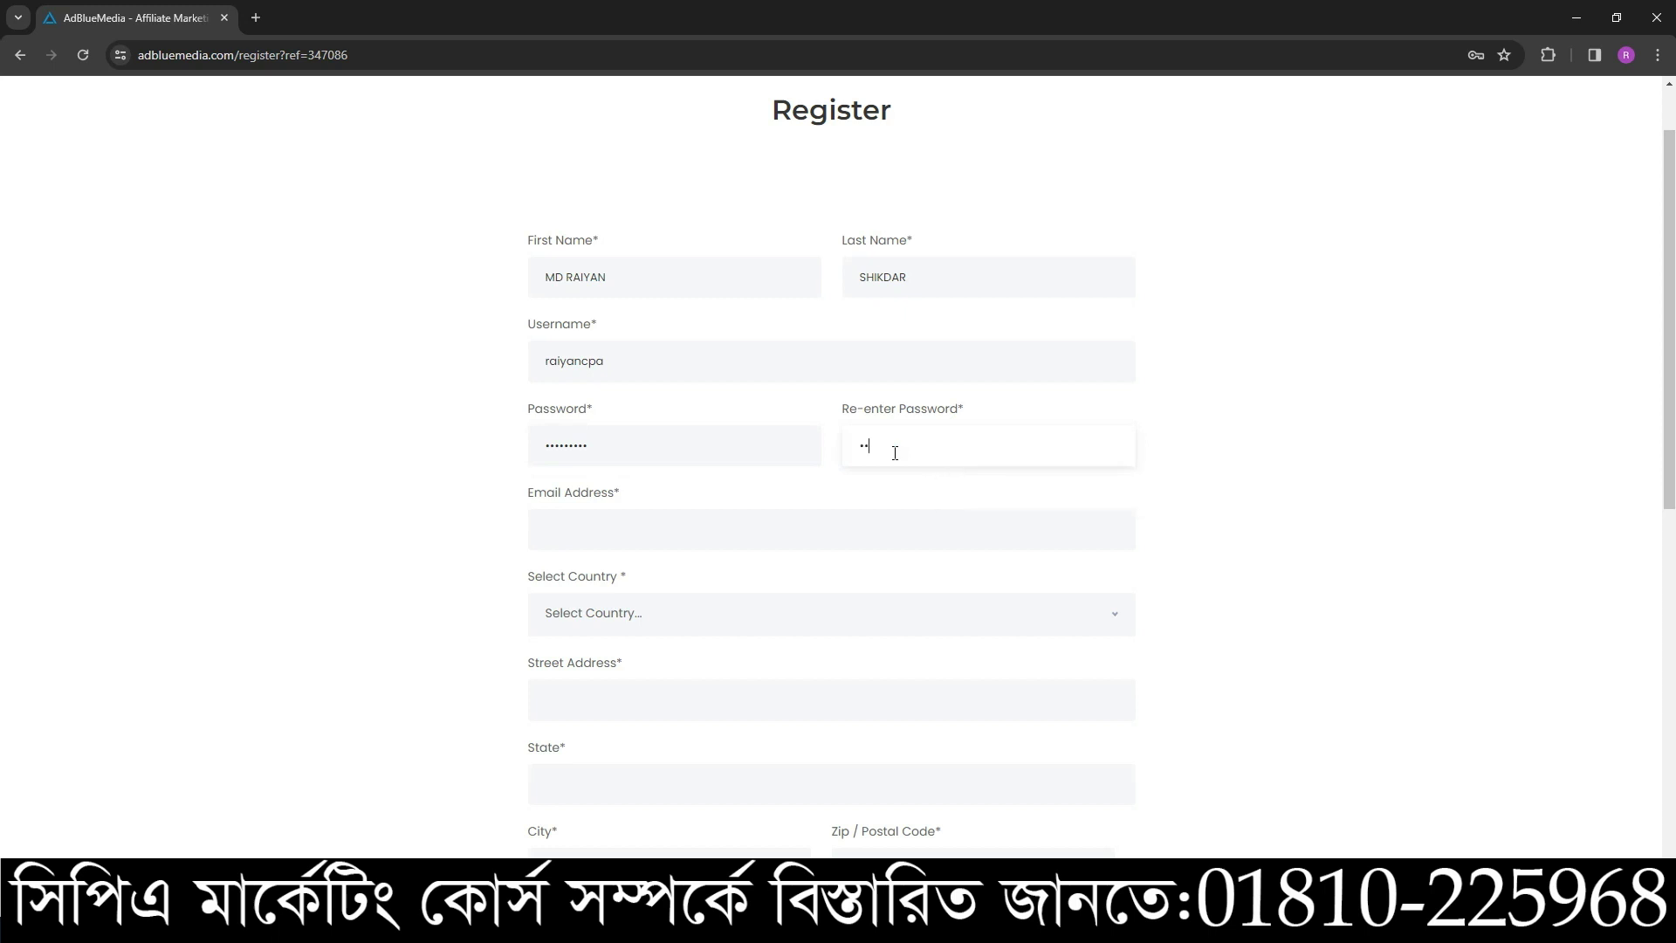
text(•••••••)
- Copy the signed-in Google account's e-mail from a new tab into Email Address
click(708, 530)
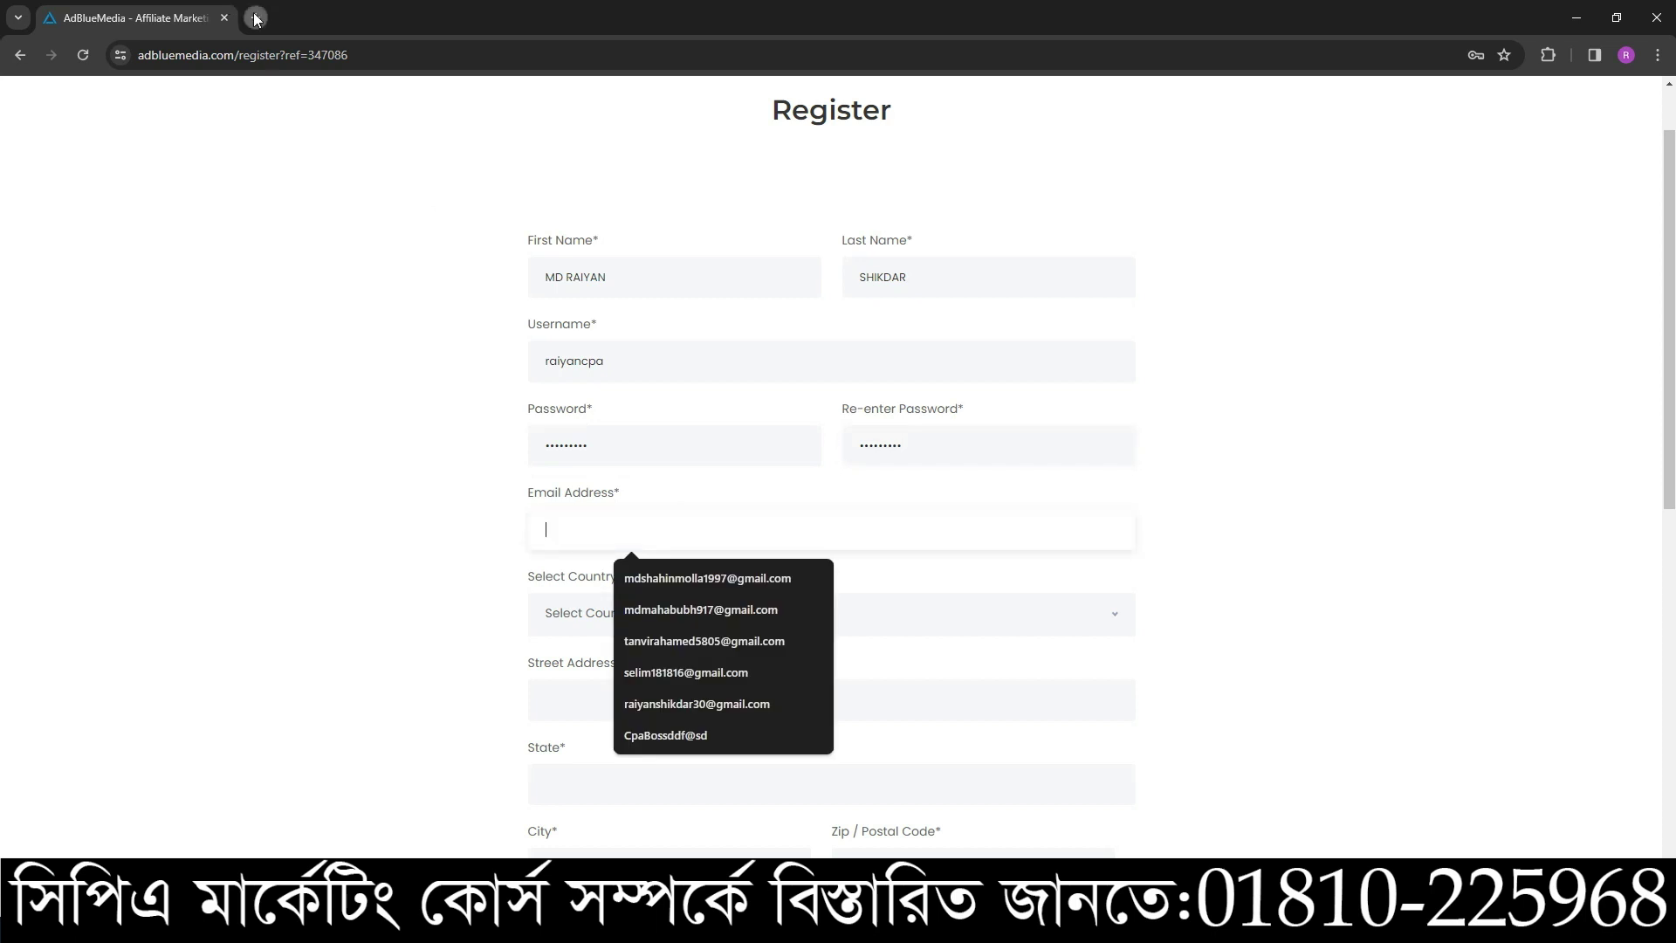
click(255, 17)
click(1646, 105)
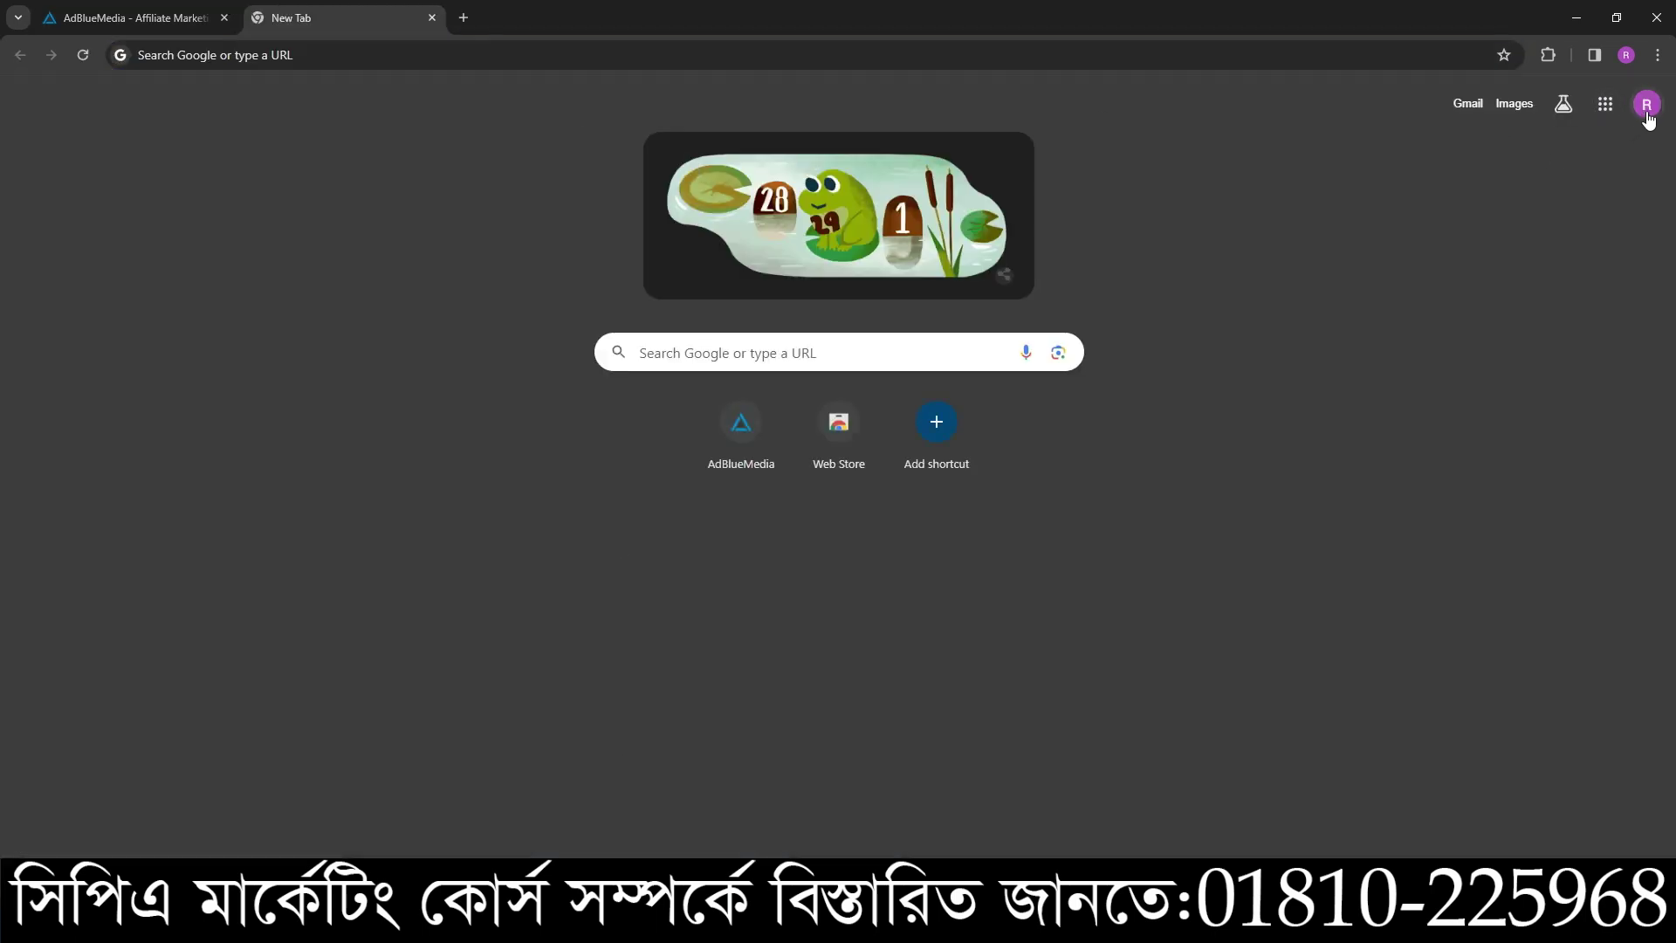
triple_click(1480, 163)
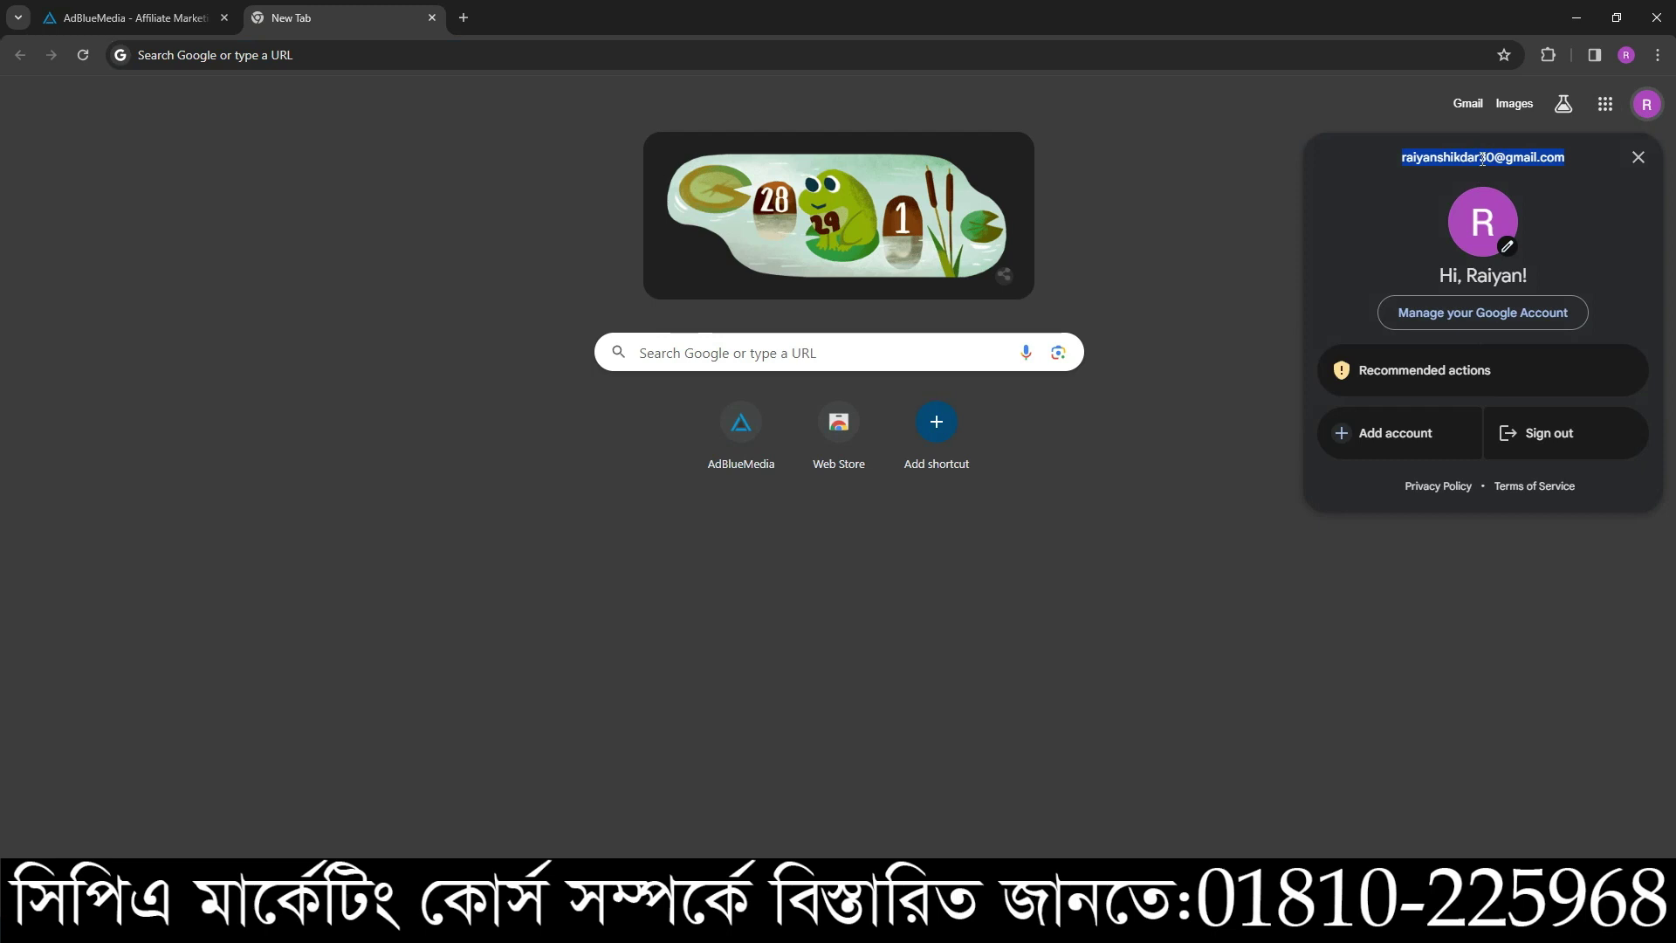
click(131, 17)
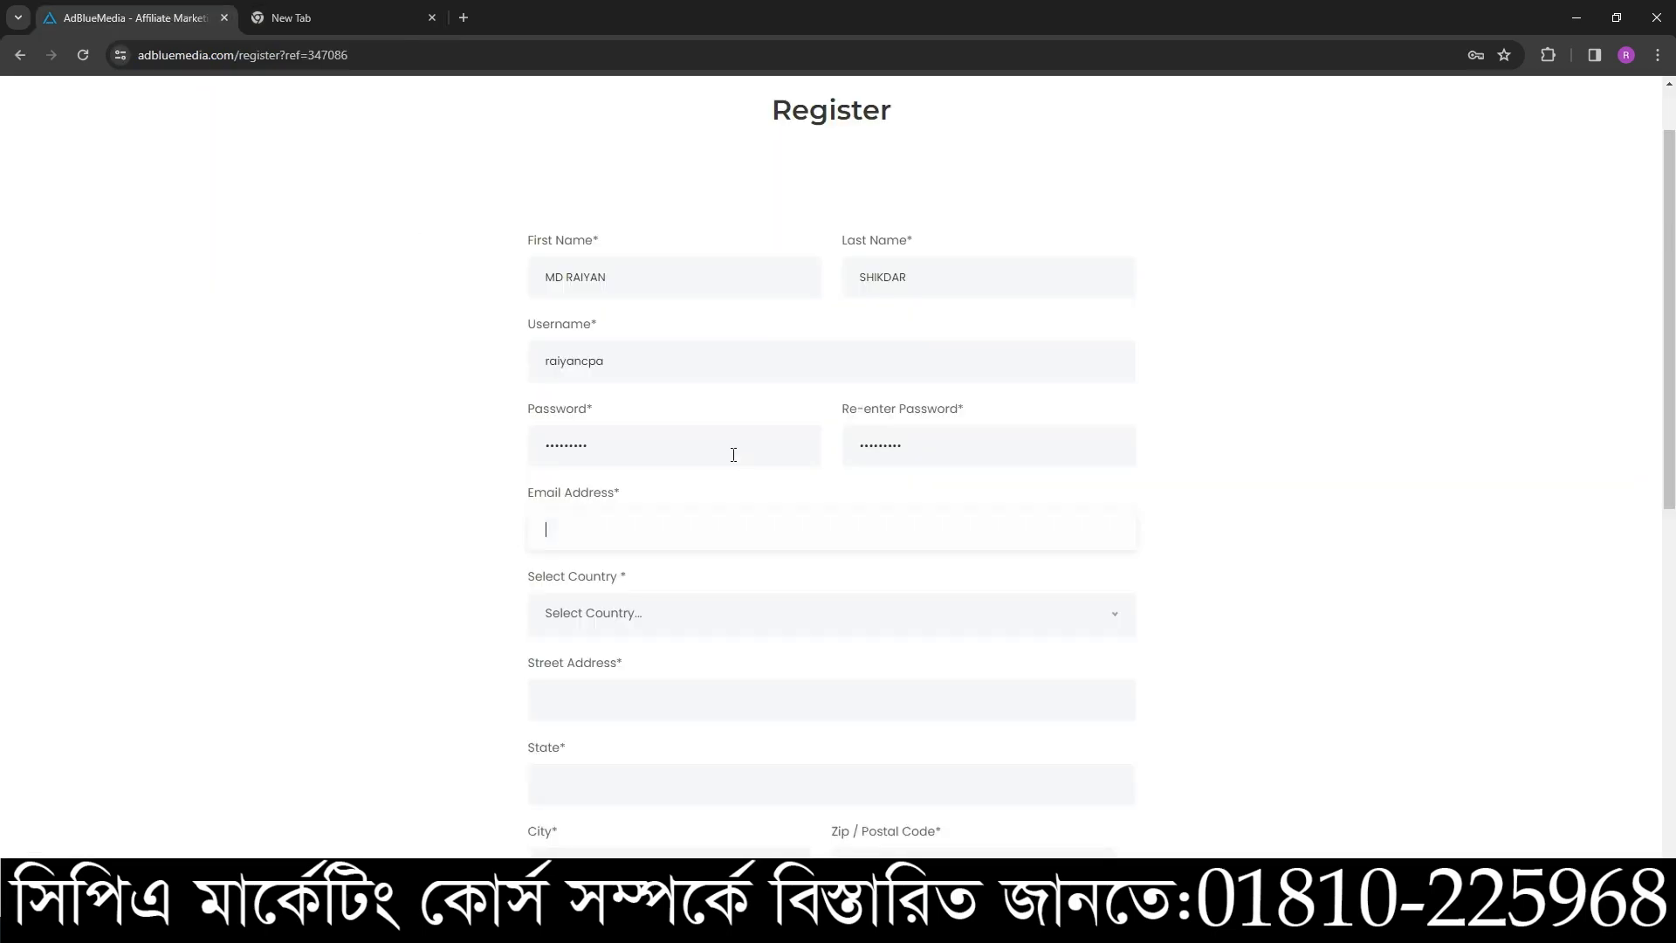
key(ctrl+v)
- Review the entered name and e-mail fields by highlighting their contents
drag(640, 280, 510, 286)
drag(946, 275, 834, 281)
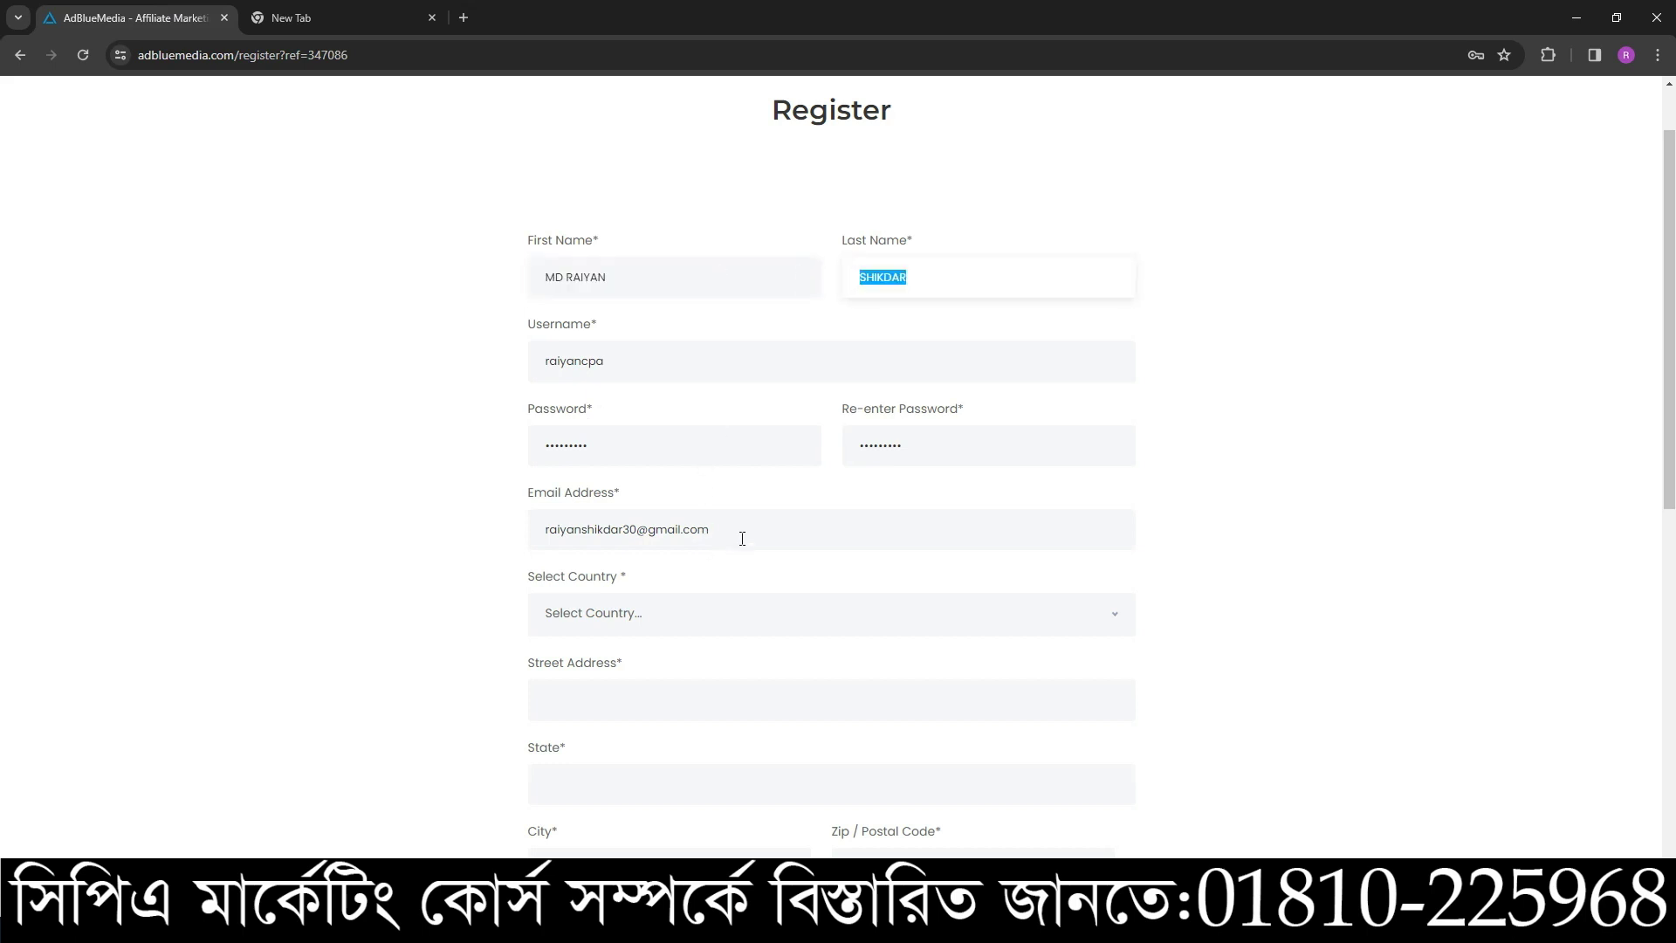
drag(740, 534, 444, 541)
click(611, 523)
double_click(614, 523)
click(756, 617)
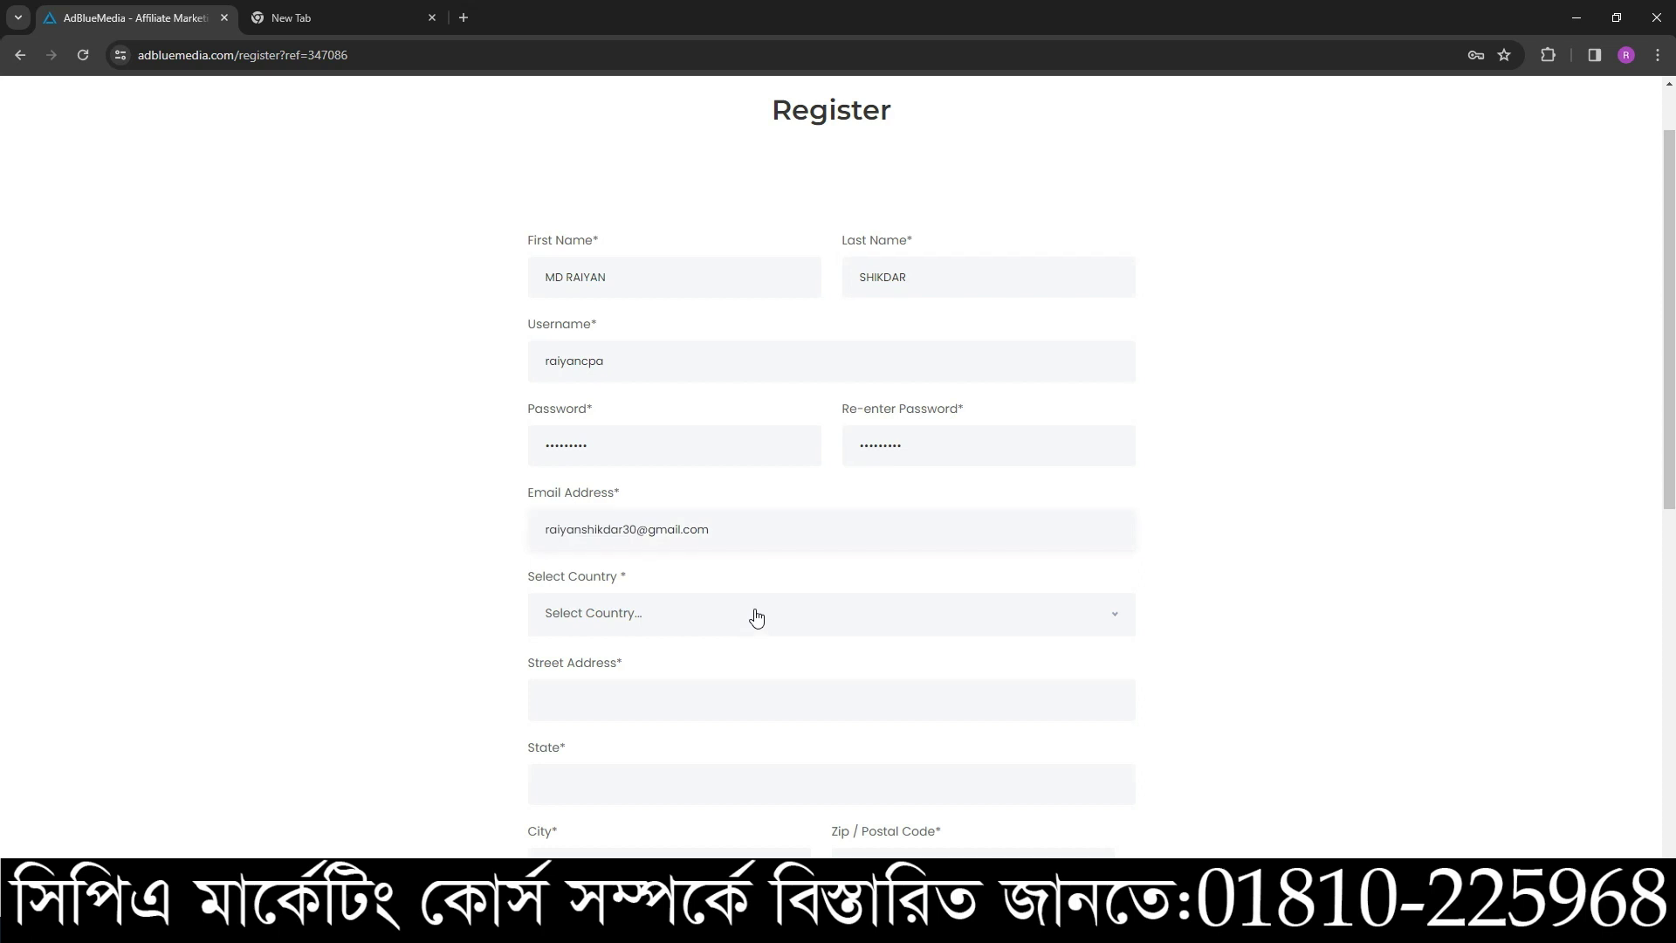
- Choose Bangladesh in the Select Country dropdown
scroll(672, 742, down, 1)
scroll(672, 776, down, 5)
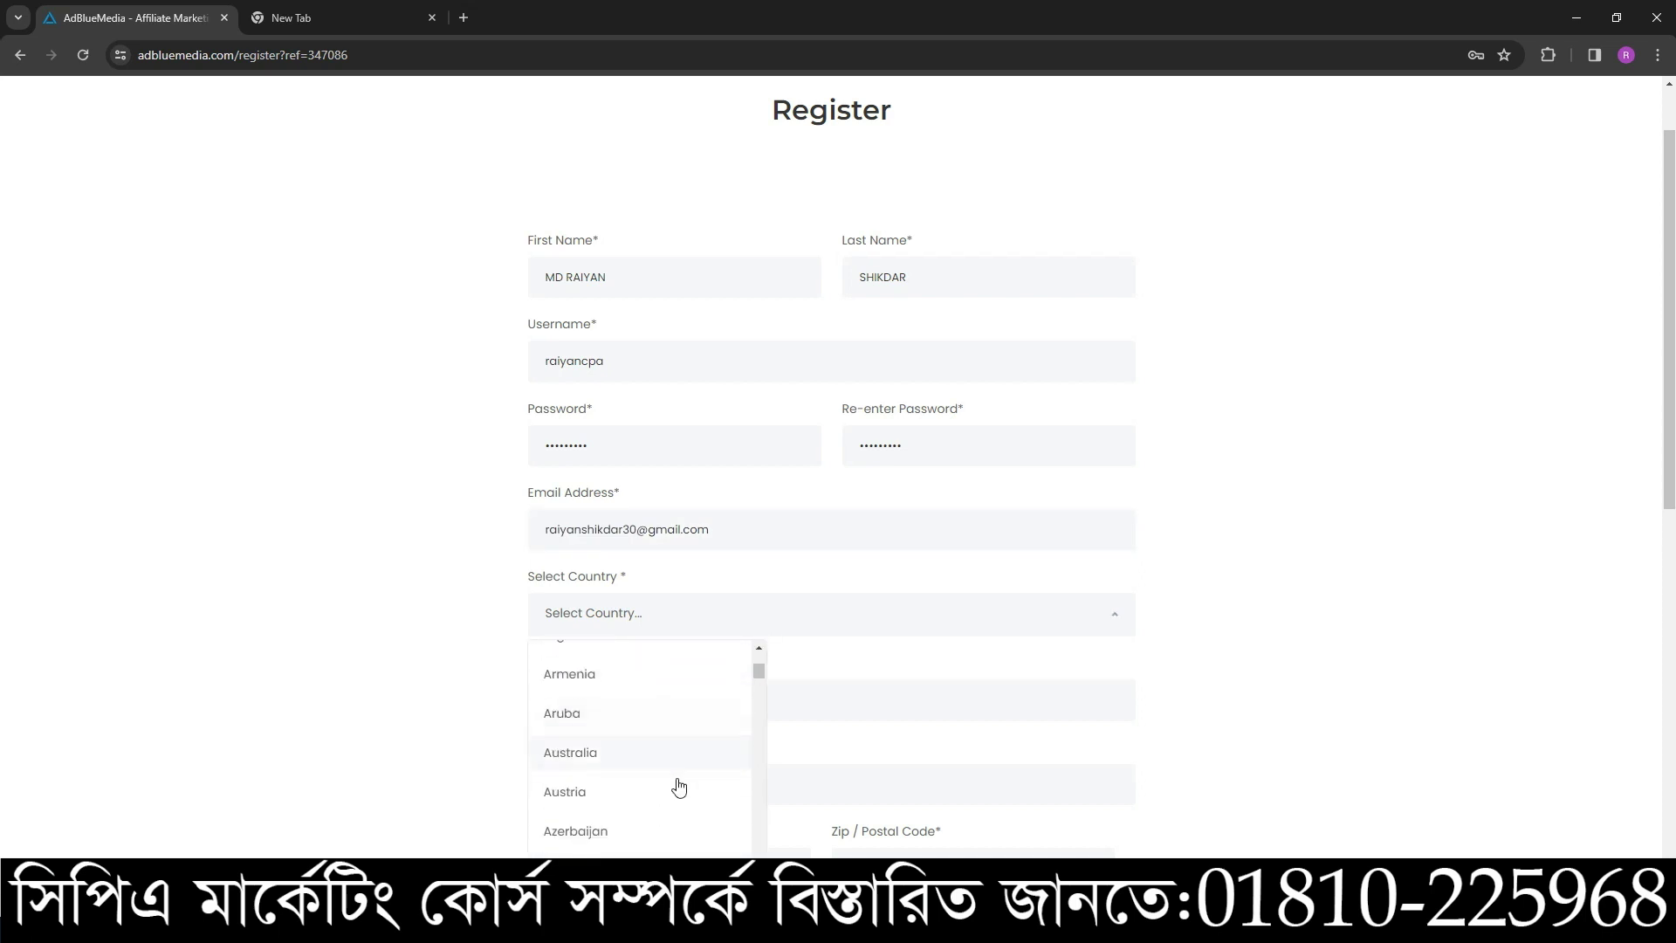
click(623, 718)
scroll(842, 375, down, 1)
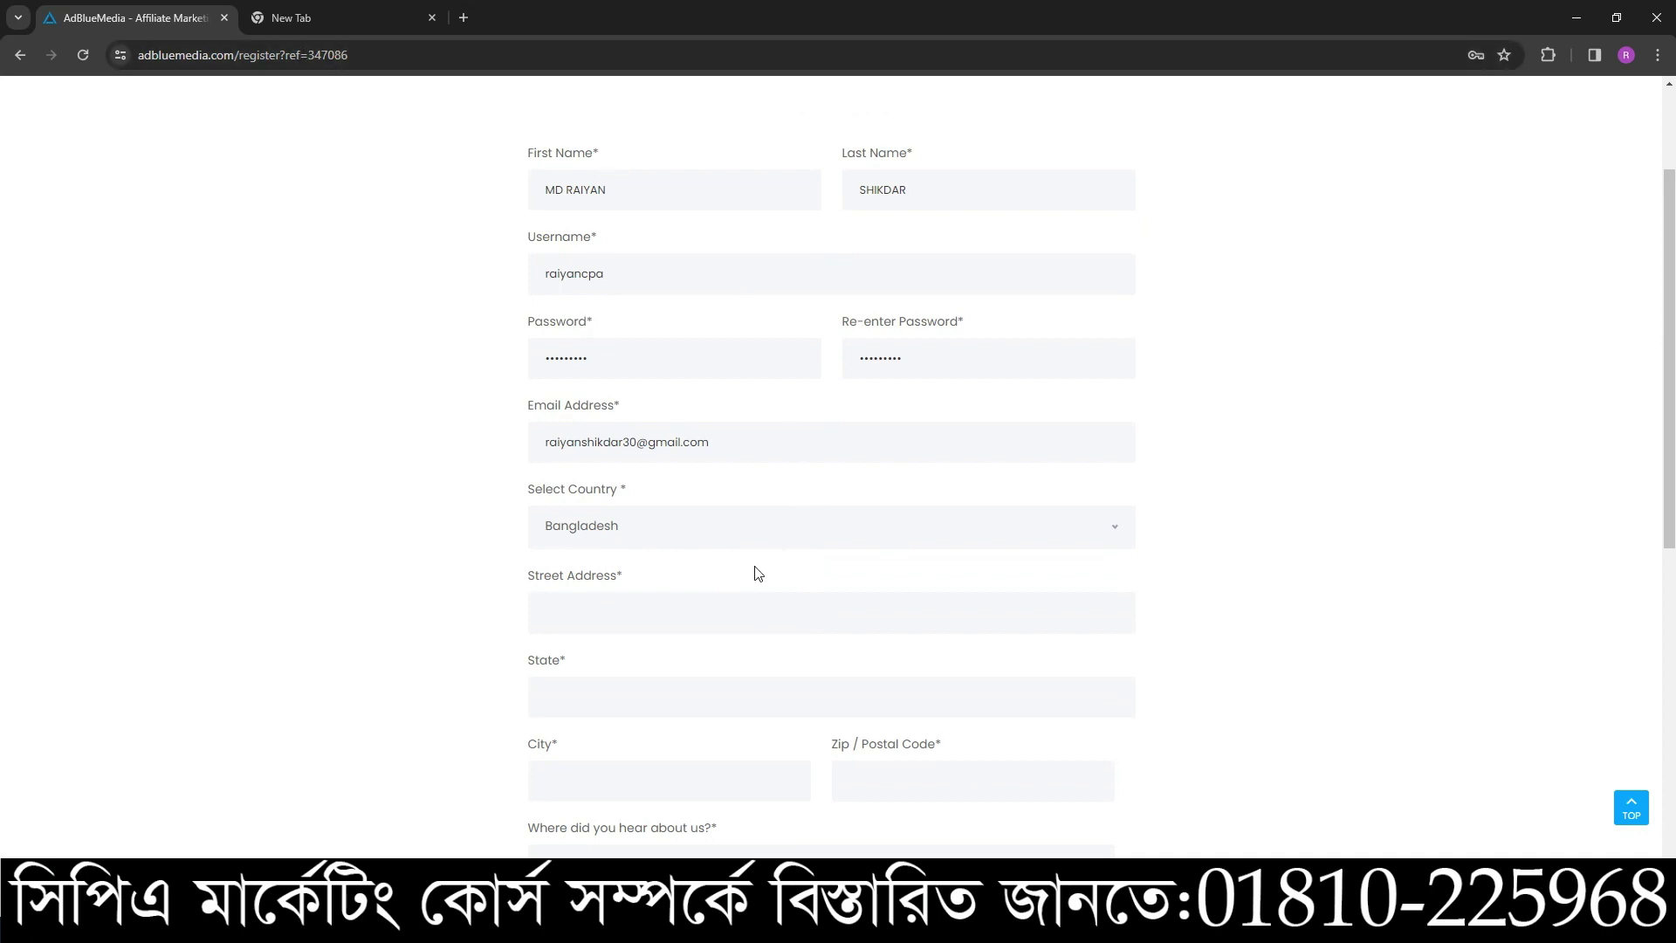
scroll(785, 558, down, 2)
- Type the applicant's street address into Street Address, ignoring the autofill suggestion
click(610, 436)
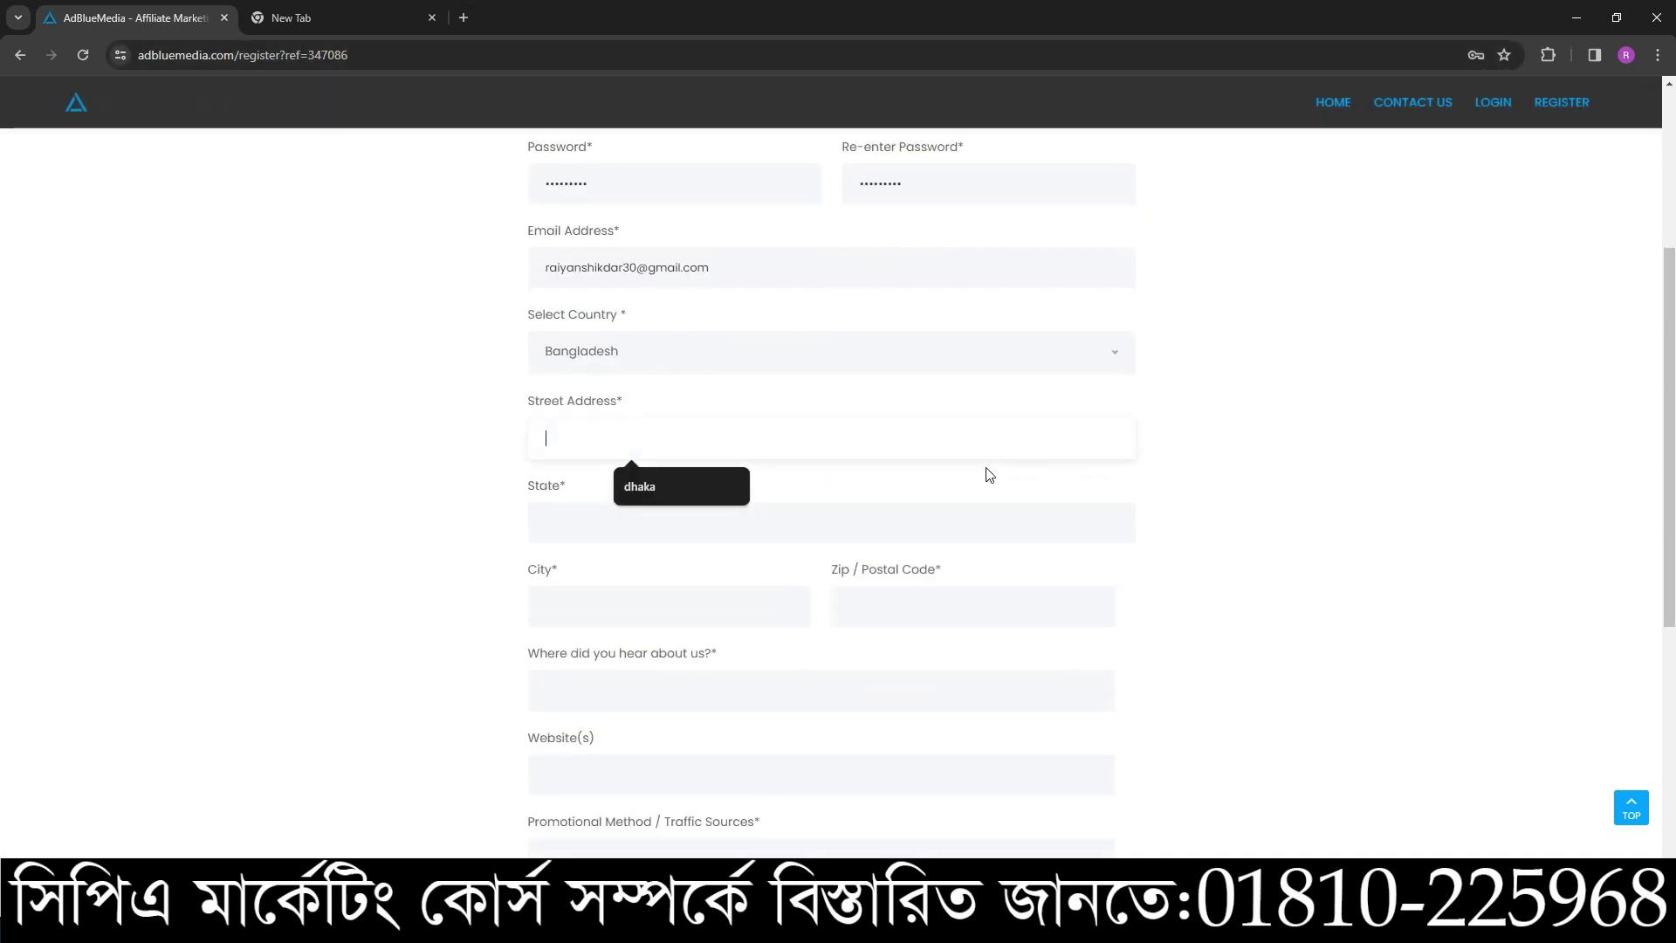
click(1218, 470)
click(570, 430)
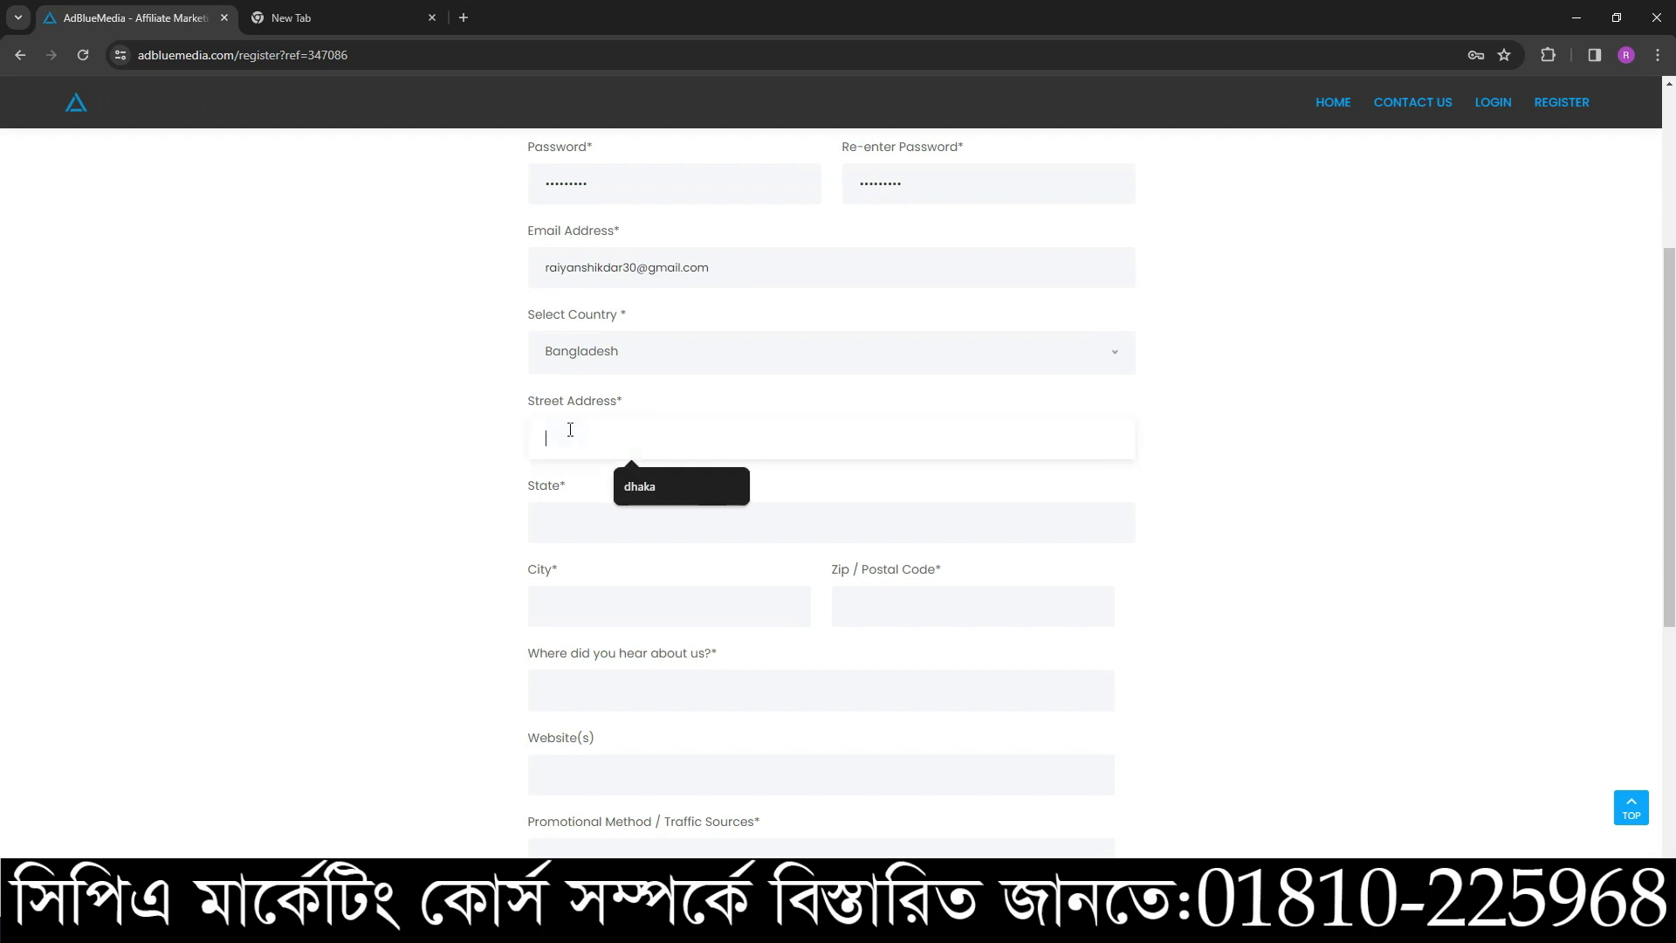
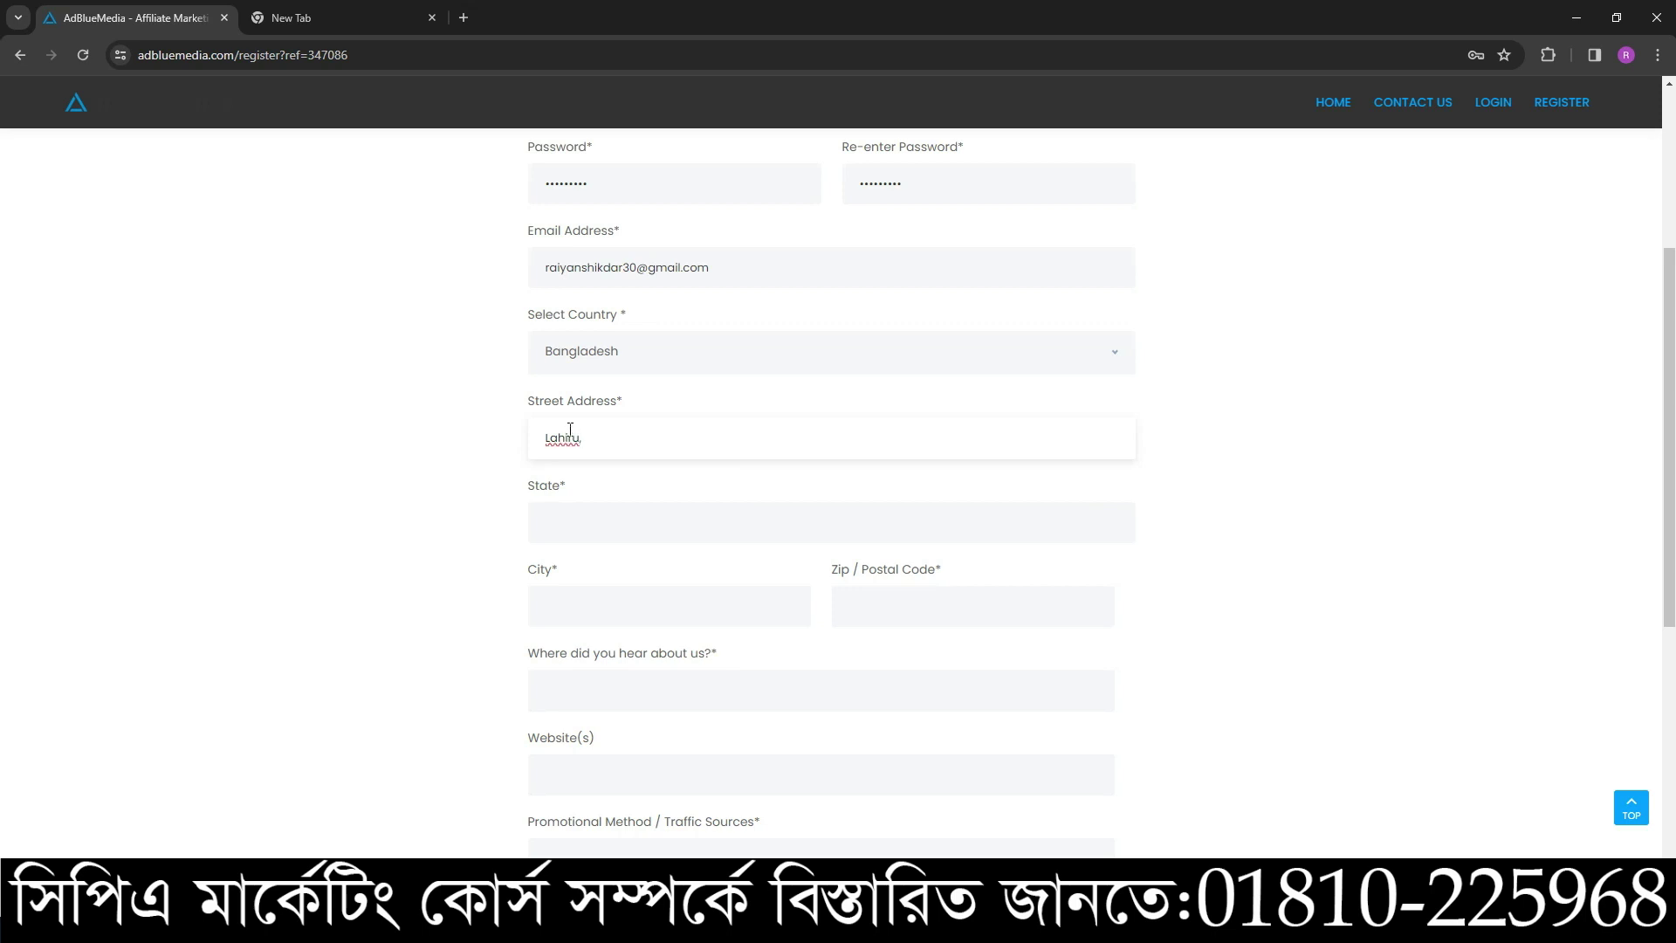
- Fill in the State, City and Zip / Postal Code fields with the applicant's address details
click(598, 514)
text(D)
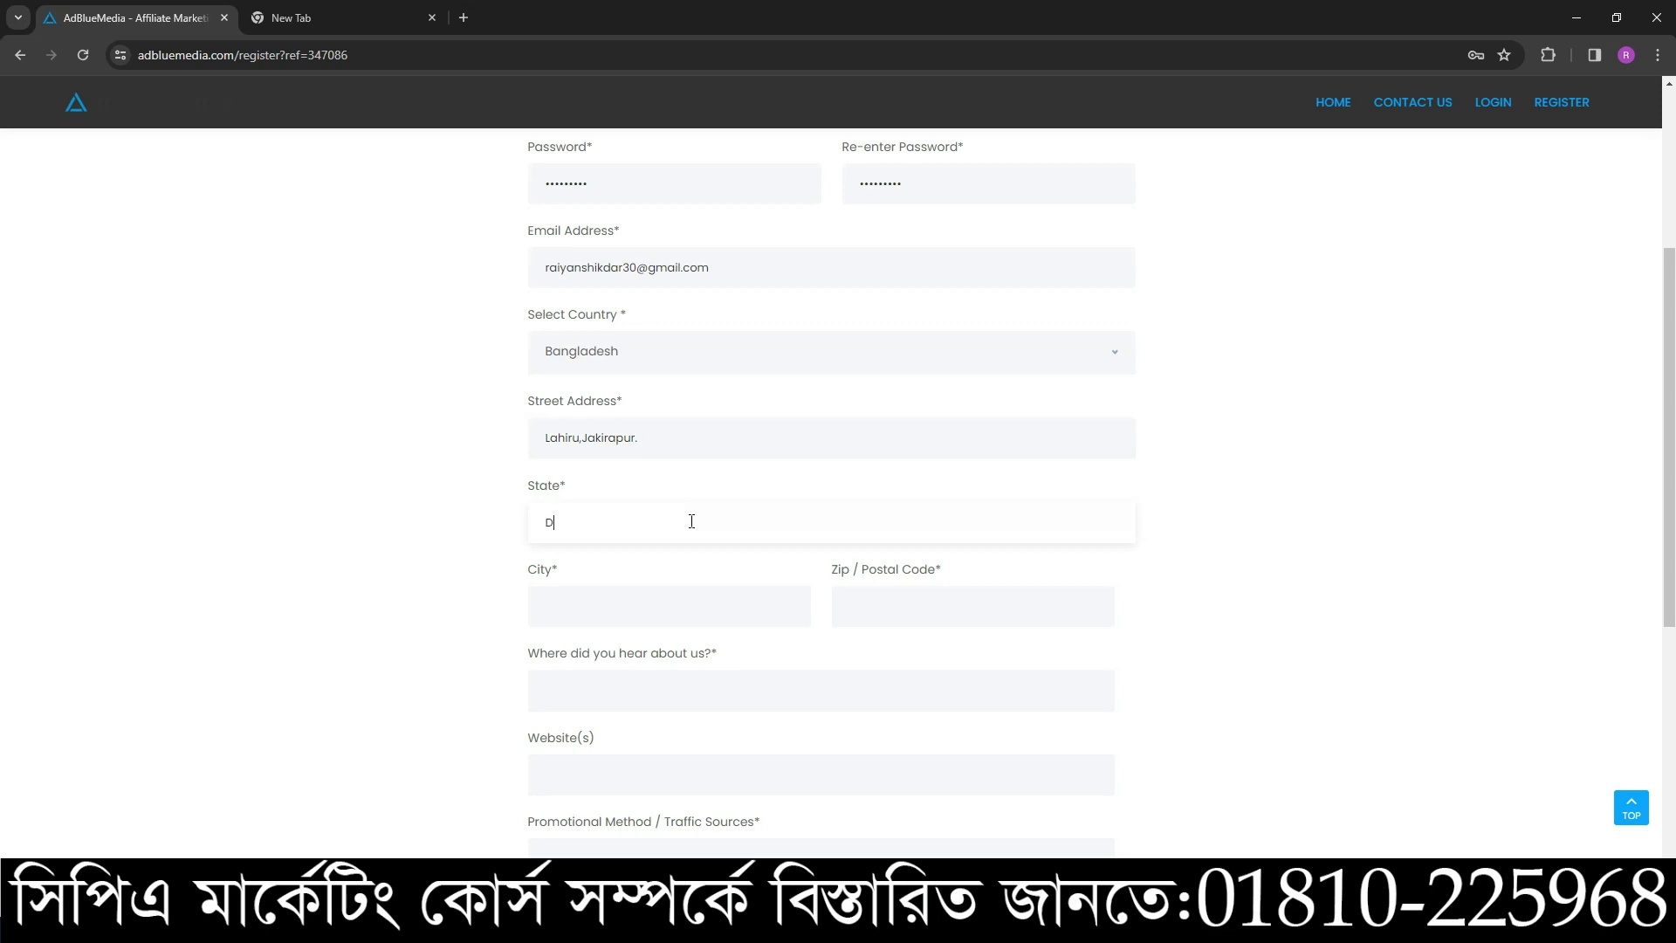
text(haka)
scroll(828, 534, down, 1)
click(663, 509)
text(Mela)
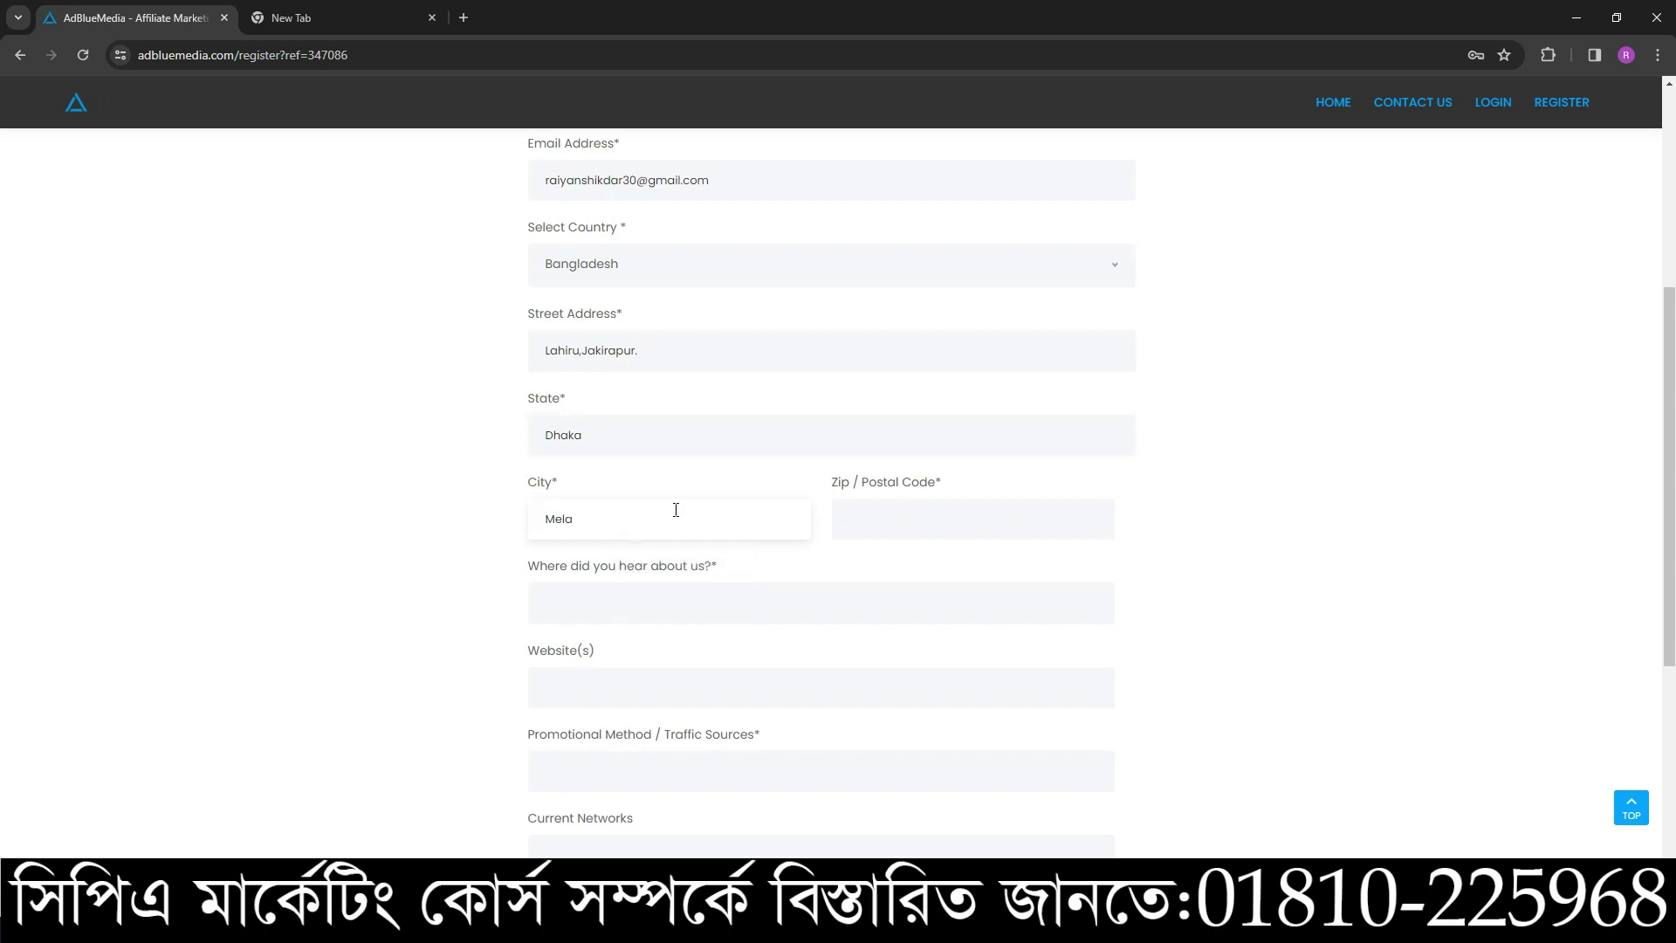
click(933, 514)
text(1150)
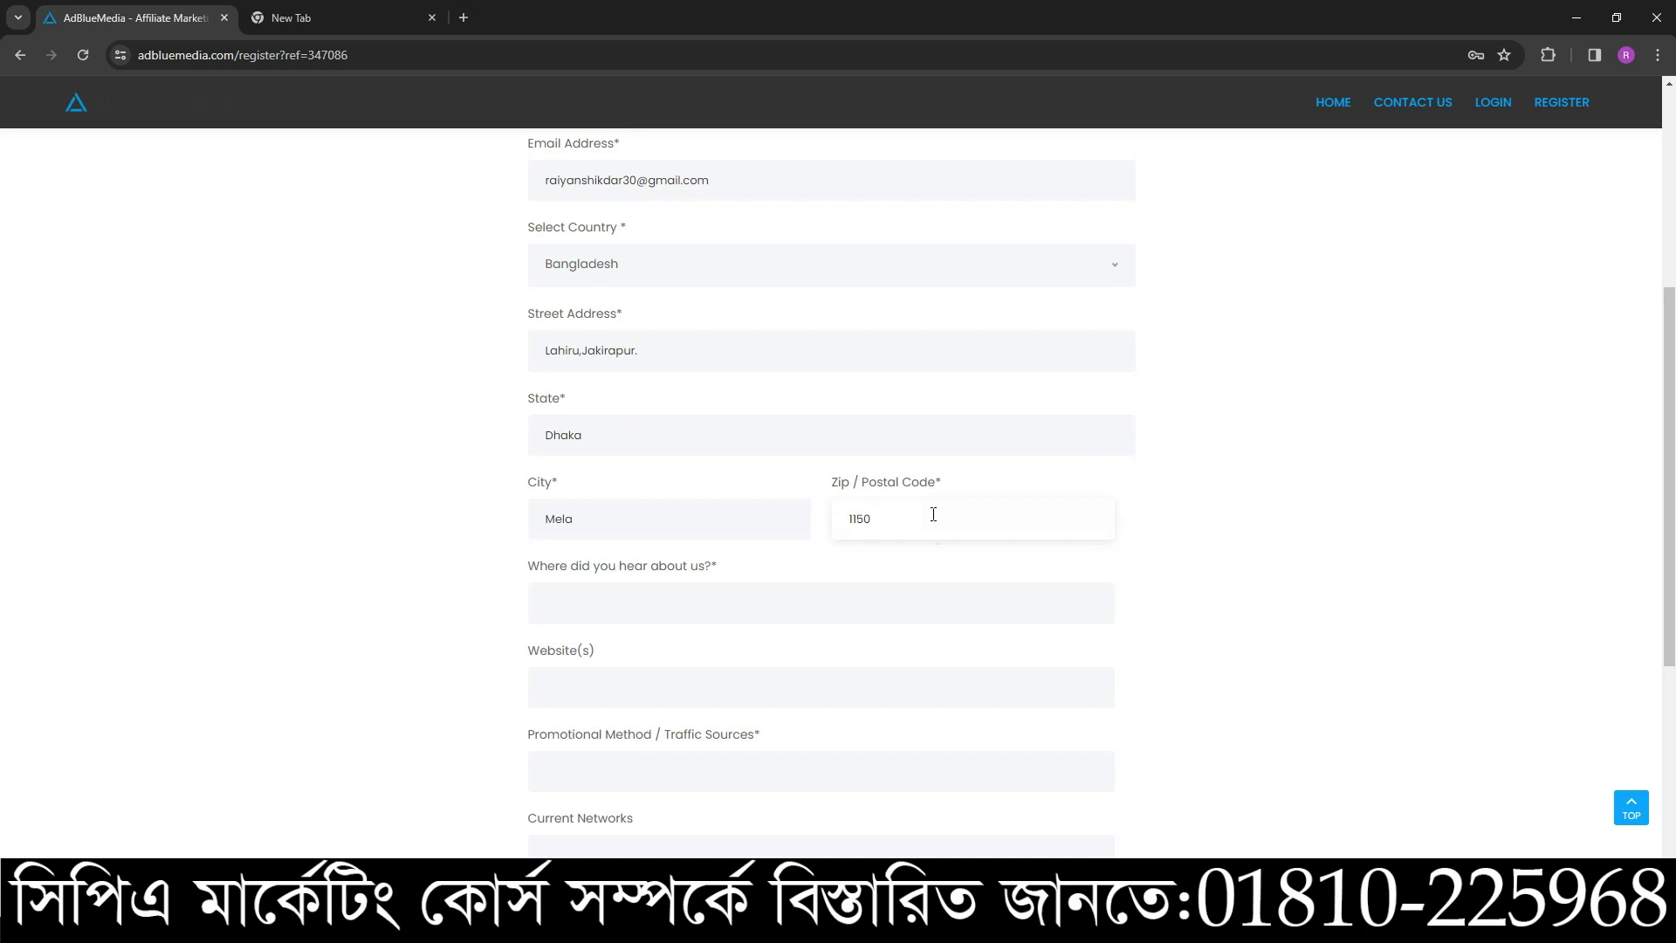
- Enter 'Friend /affpaying' as where you heard about AdBlueMedia
scroll(916, 550, down, 1)
click(621, 513)
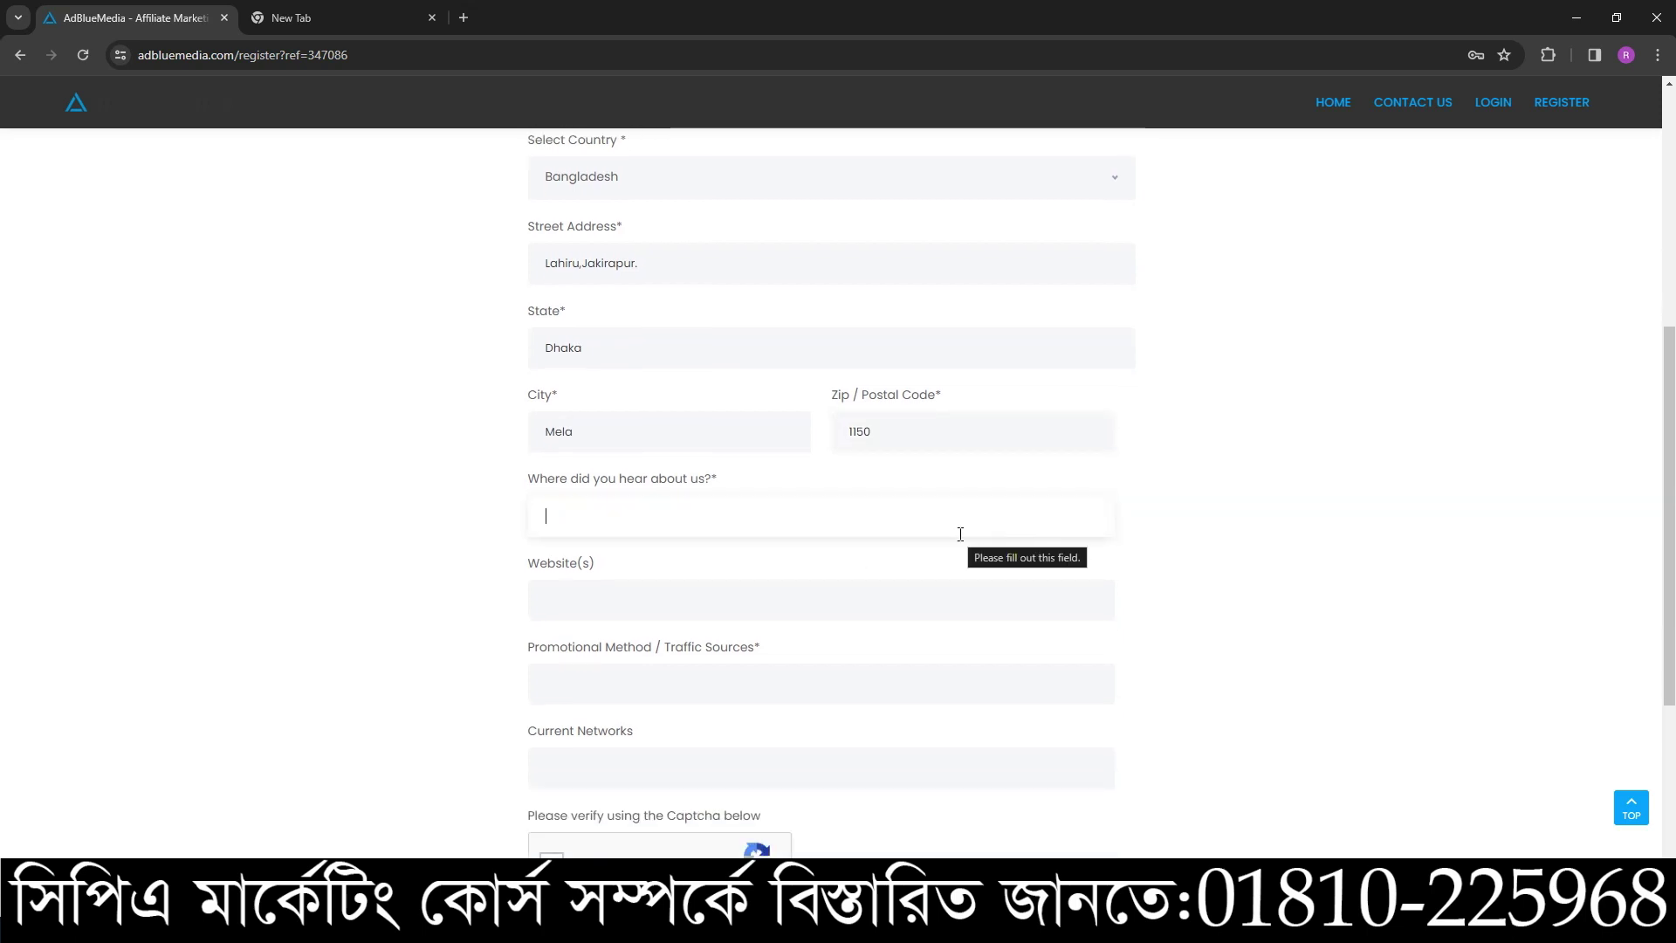
text(Fr)
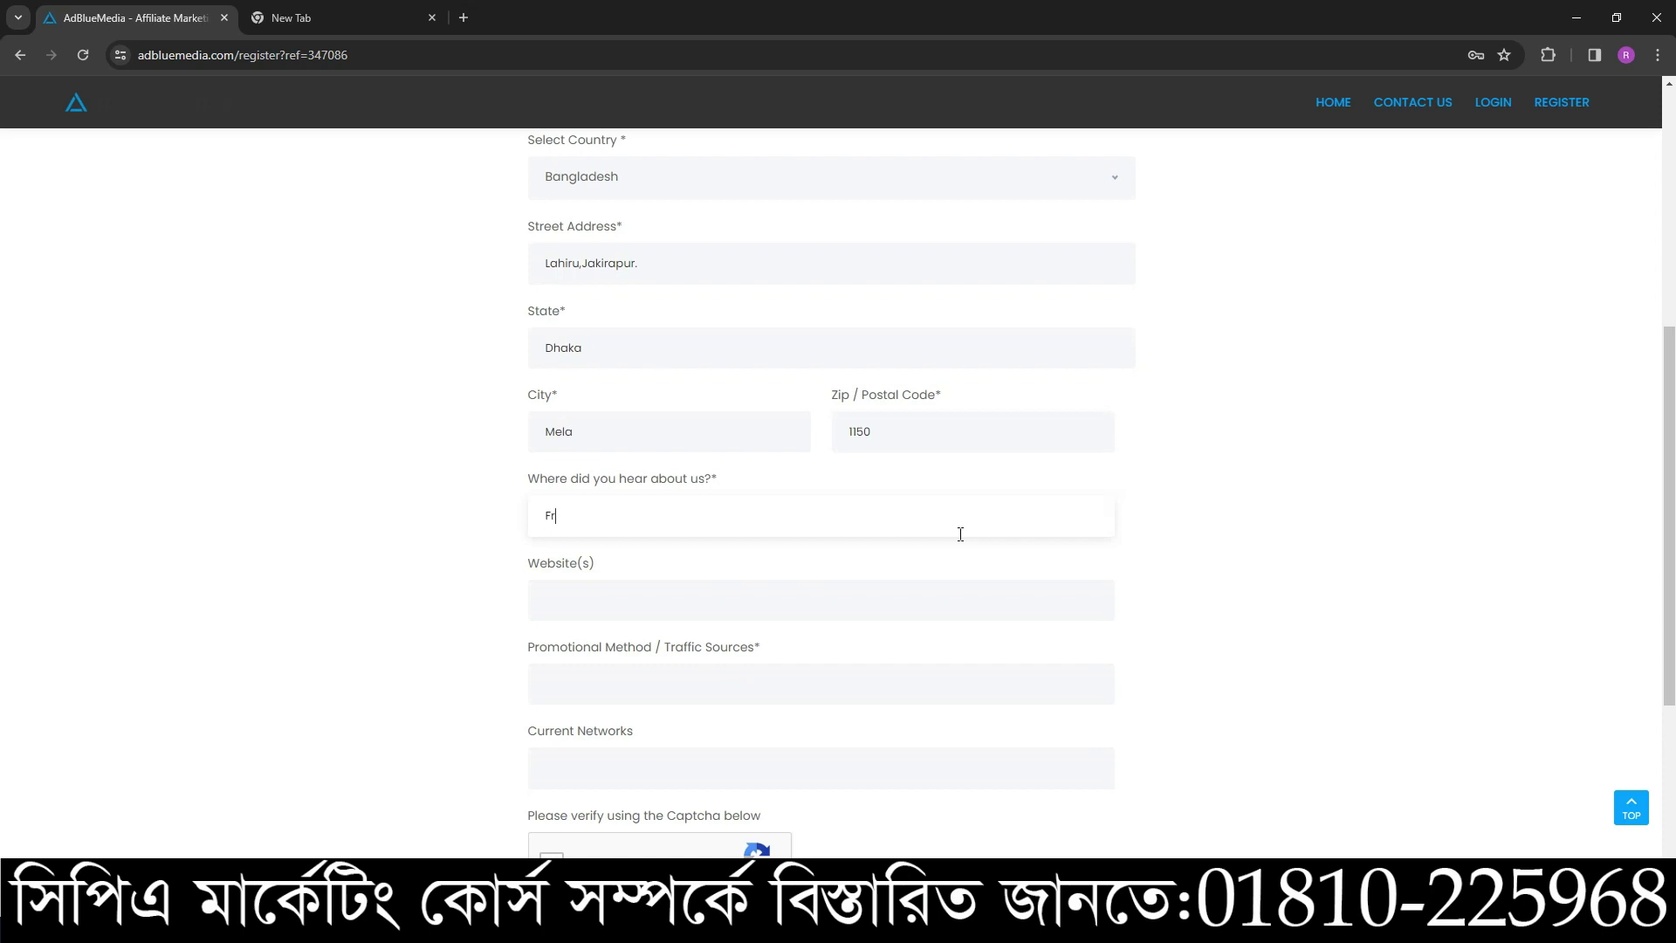
text(iend /affpaying)
scroll(744, 584, up, 3)
scroll(681, 474, down, 2)
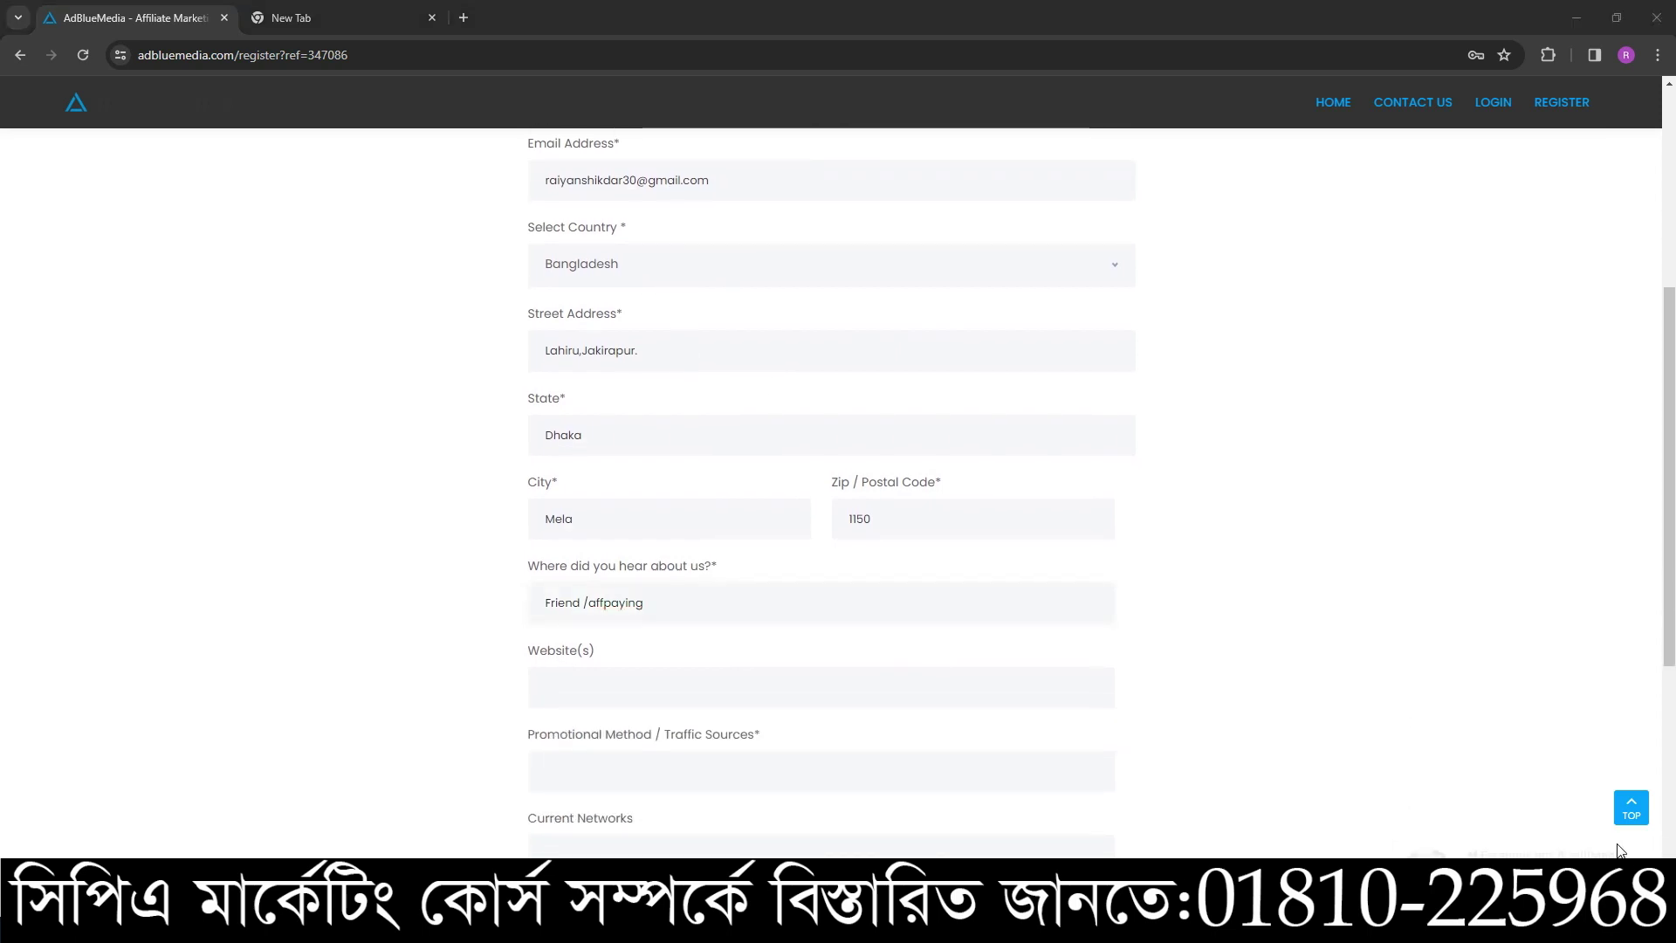
scroll(646, 471, up, 3)
scroll(708, 429, down, 4)
scroll(628, 480, down, 2)
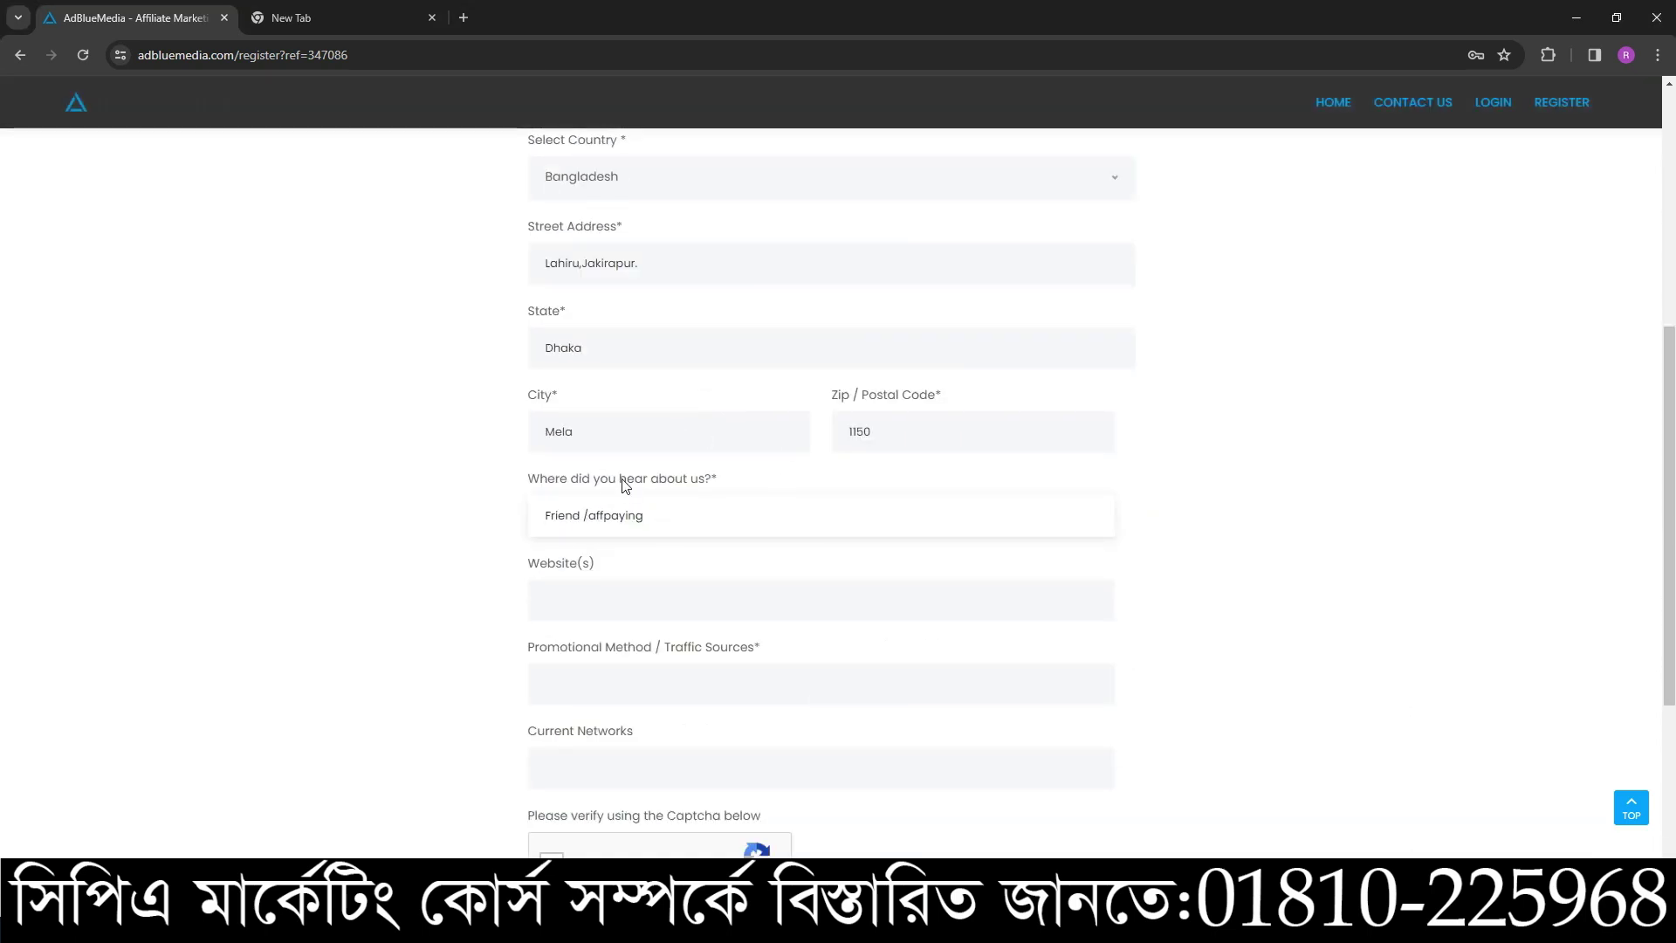
- List 'Facebook youtube twitter with etc.' as traffic sources and 'affmine' as current network, skipping Website(s)
click(594, 508)
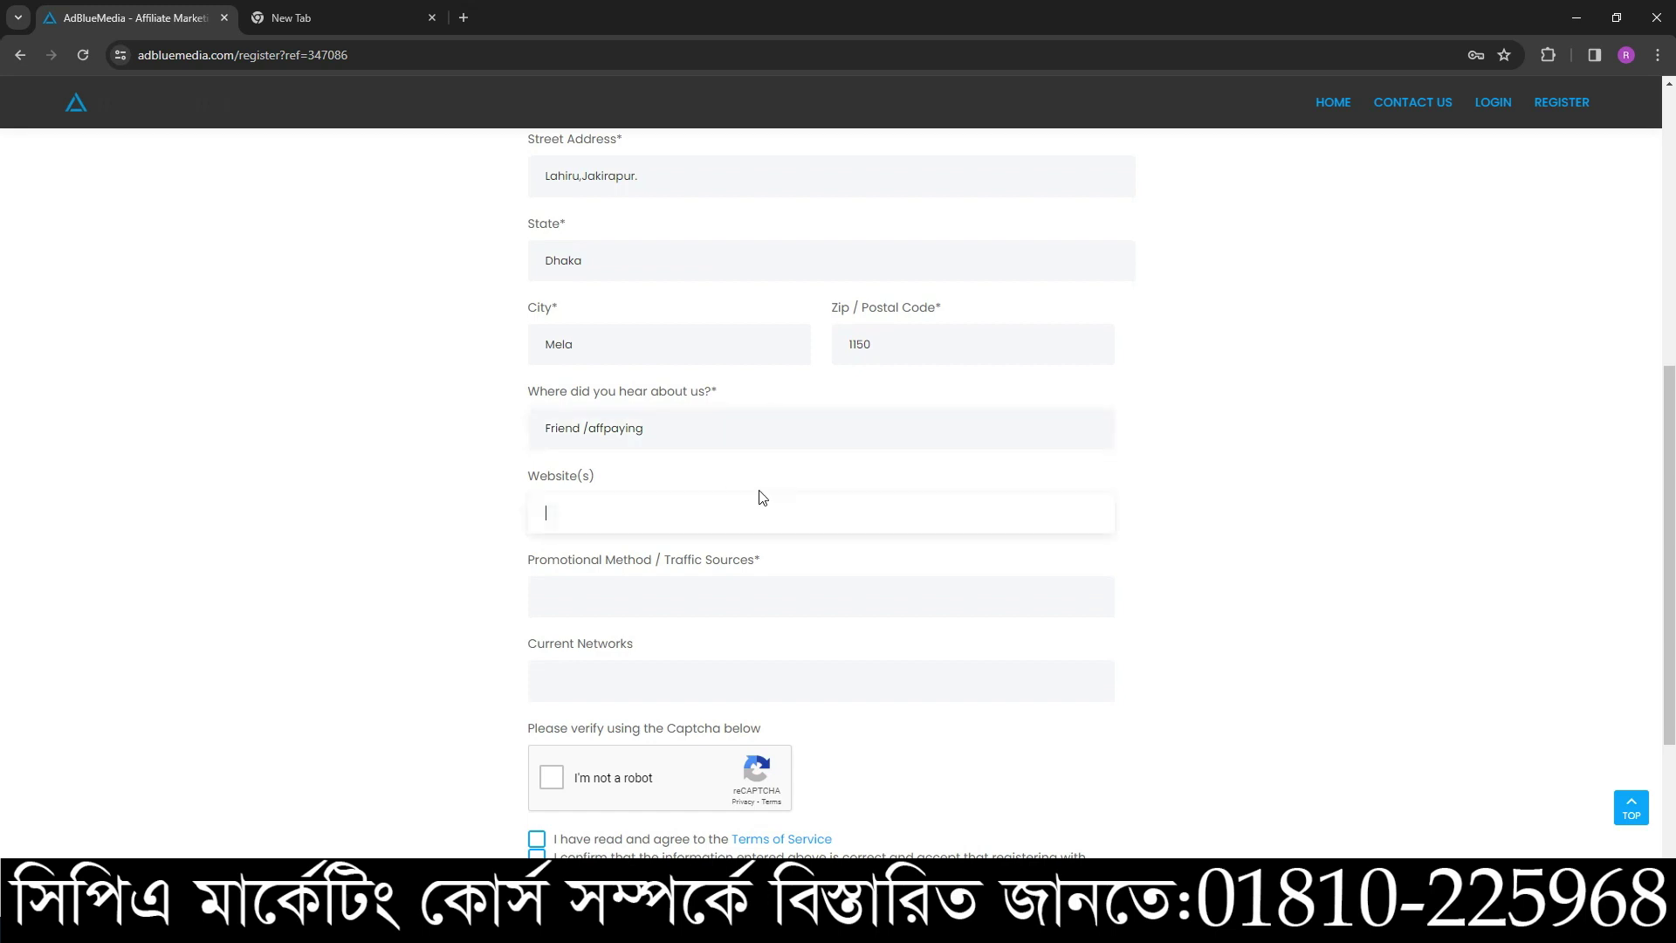
scroll(698, 571, down, 1)
click(594, 519)
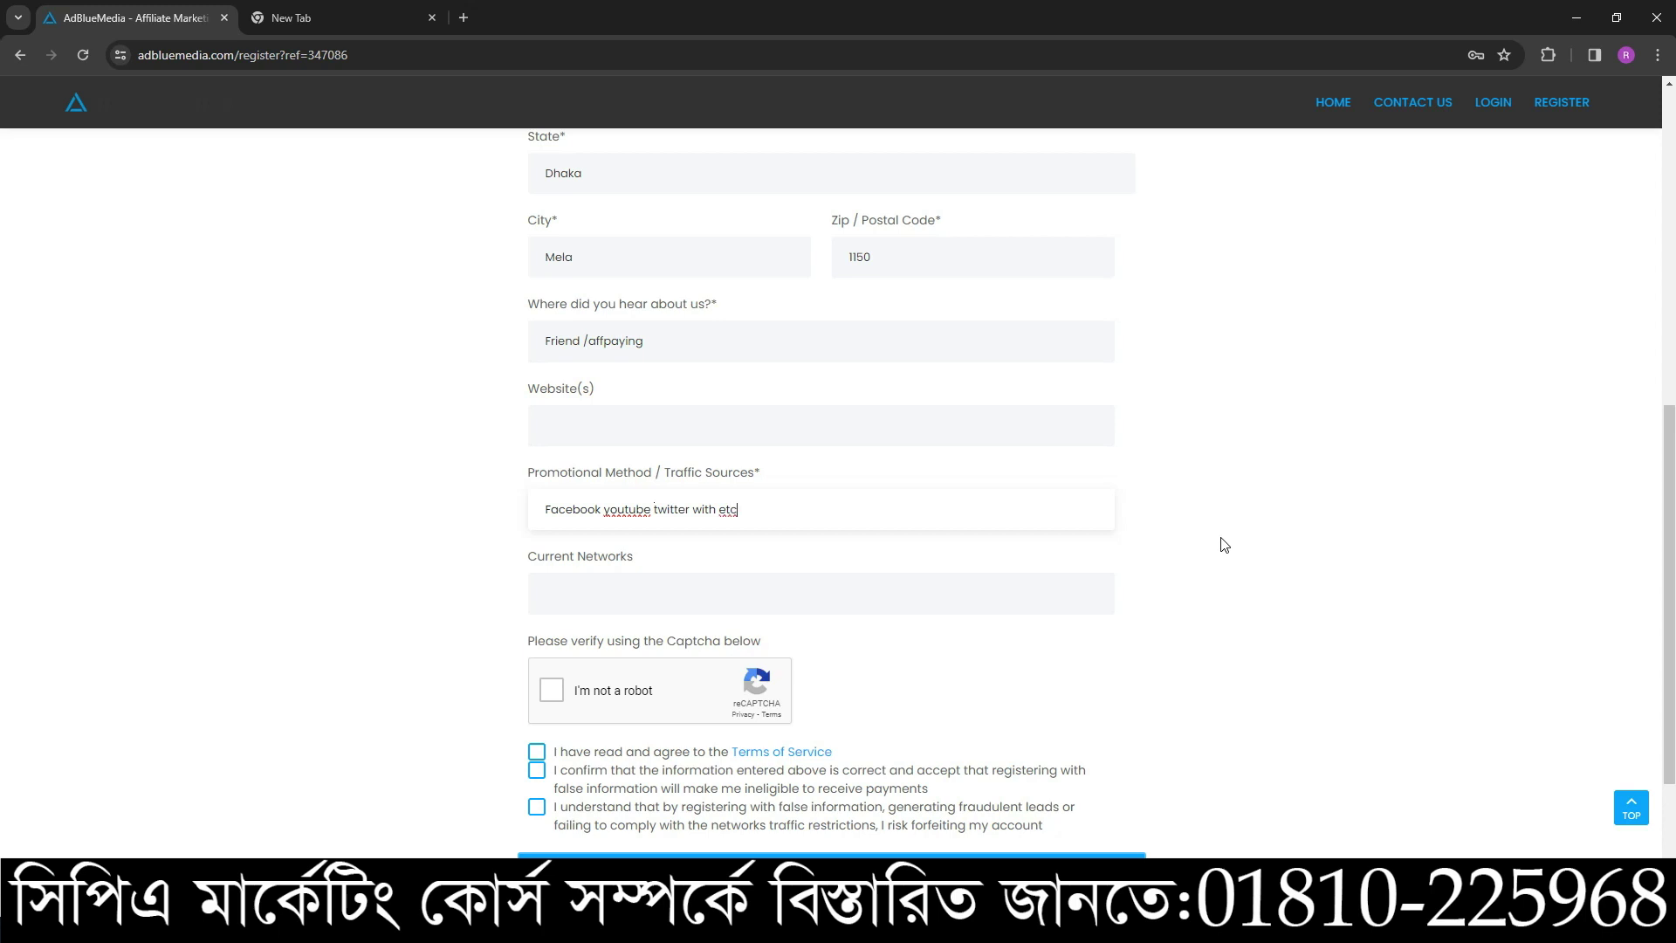
click(652, 598)
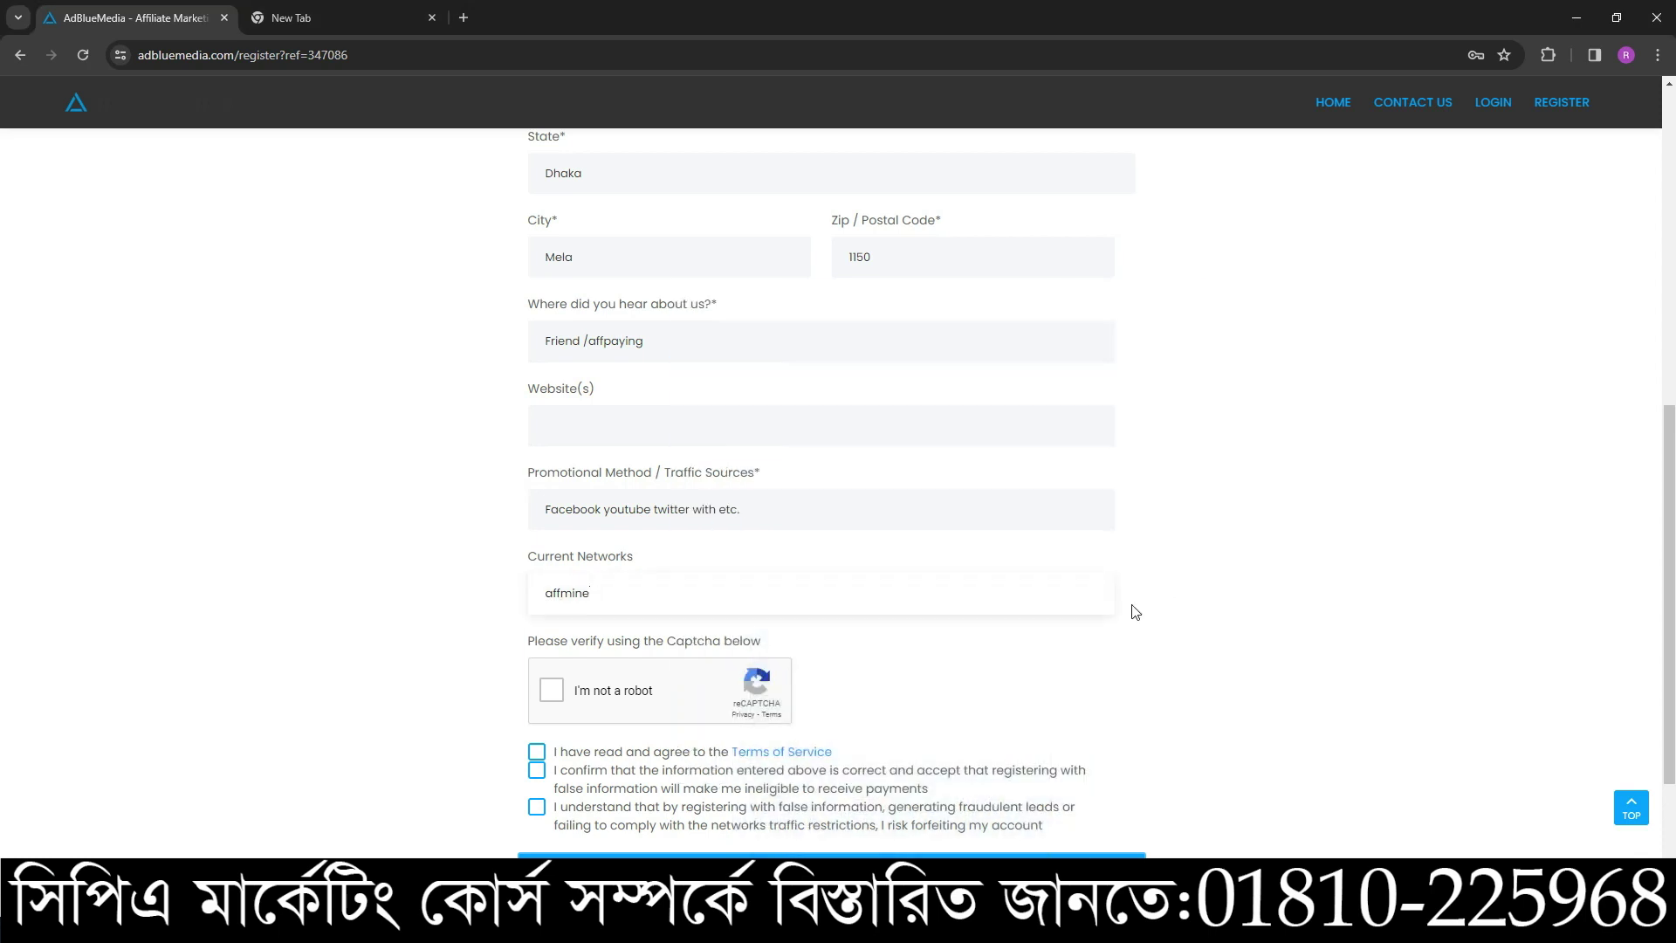
scroll(929, 493, up, 5)
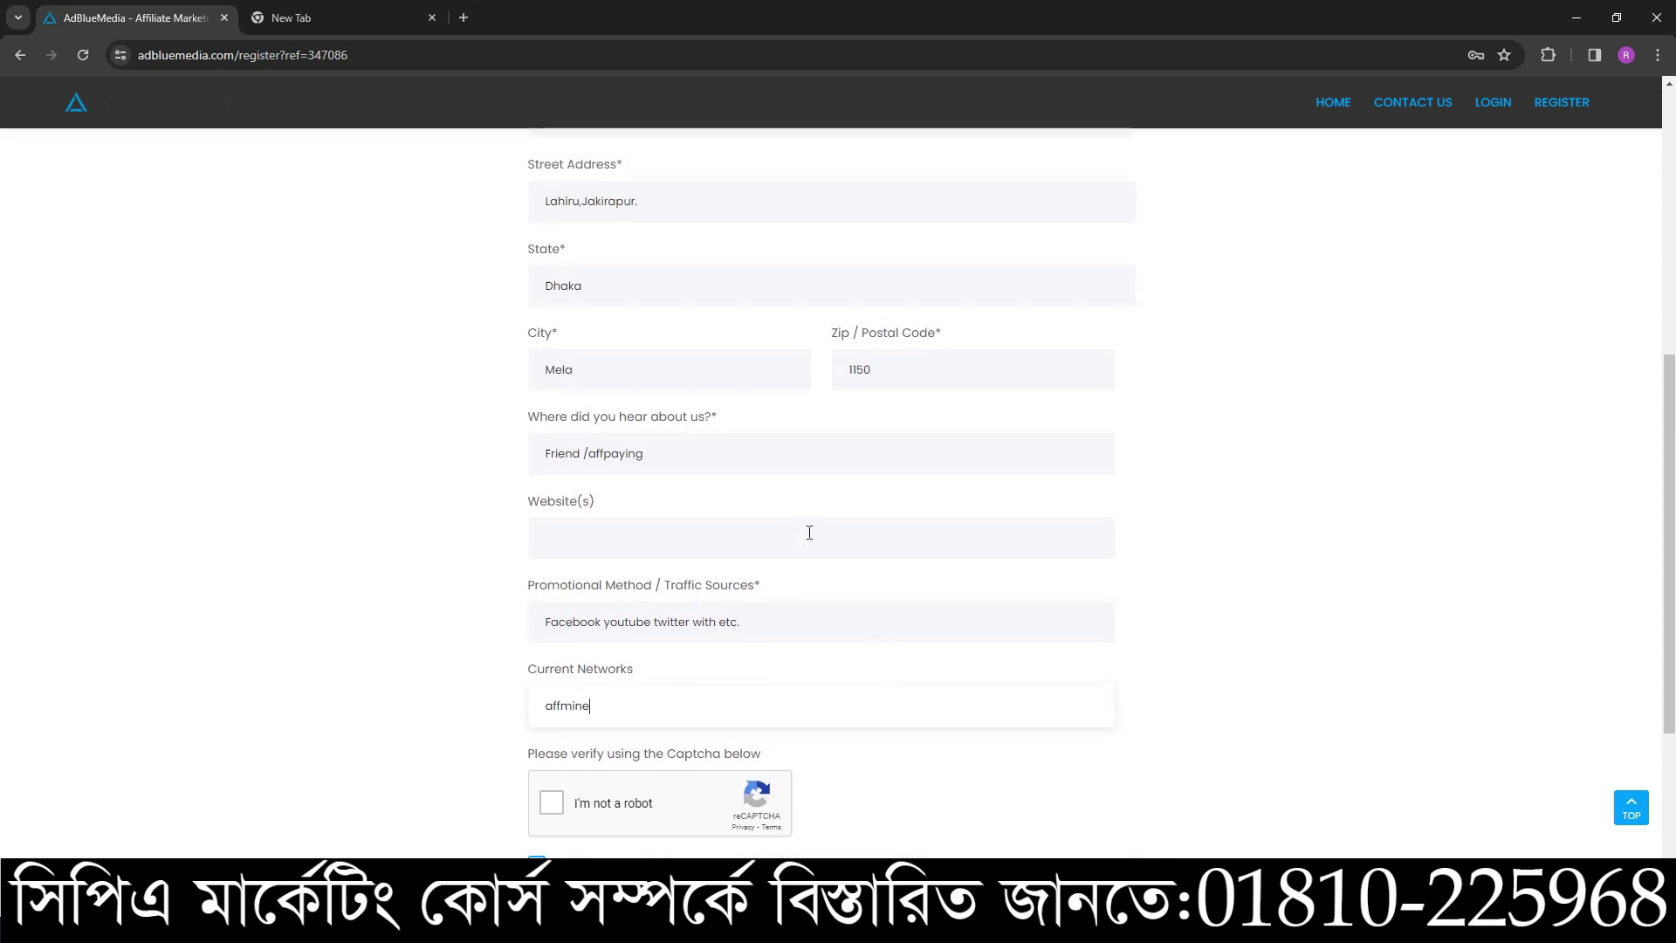
scroll(618, 426, up, 2)
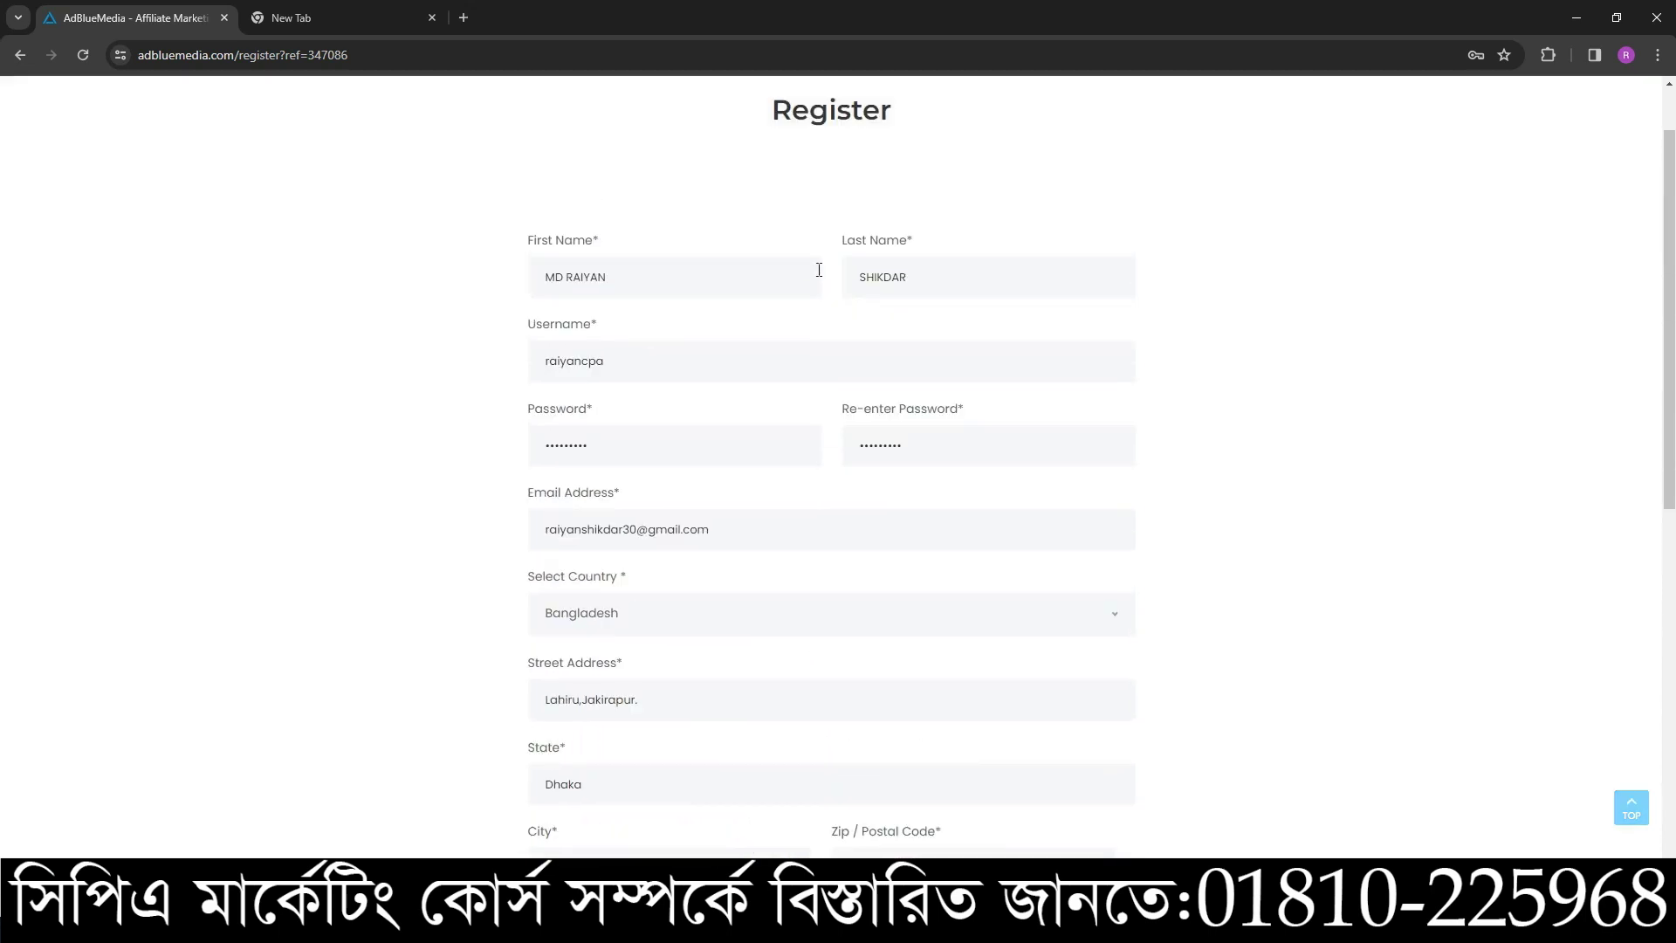
double_click(851, 276)
triple_click(640, 281)
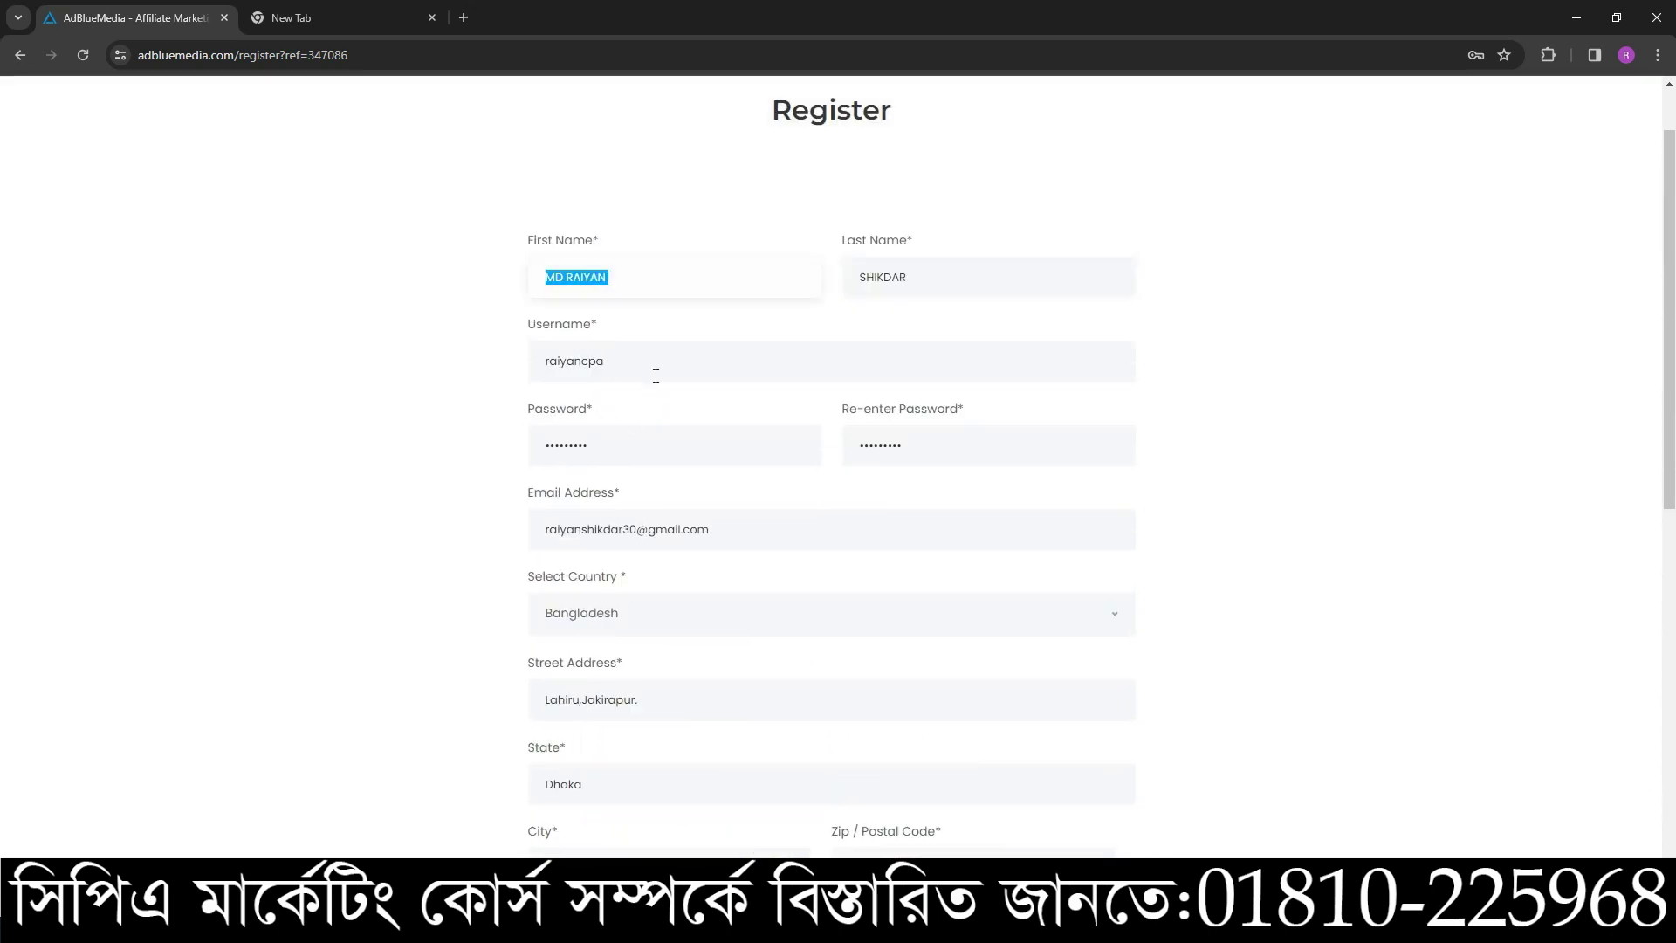
scroll(707, 468, down, 1)
click(651, 442)
triple_click(687, 454)
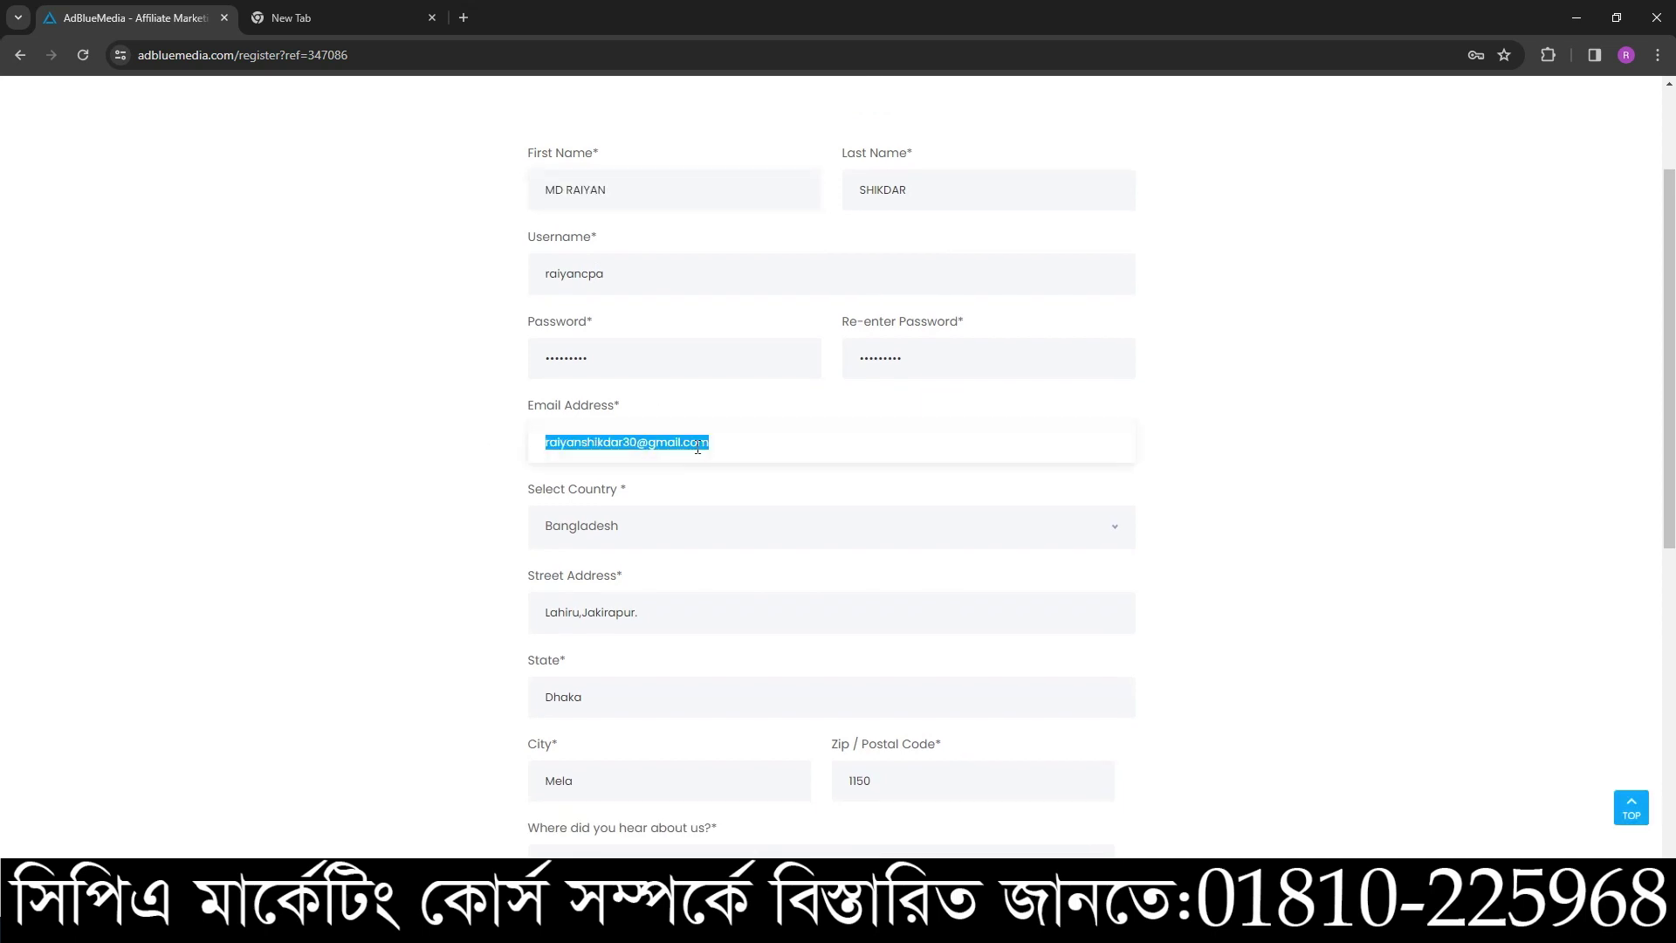
click(699, 448)
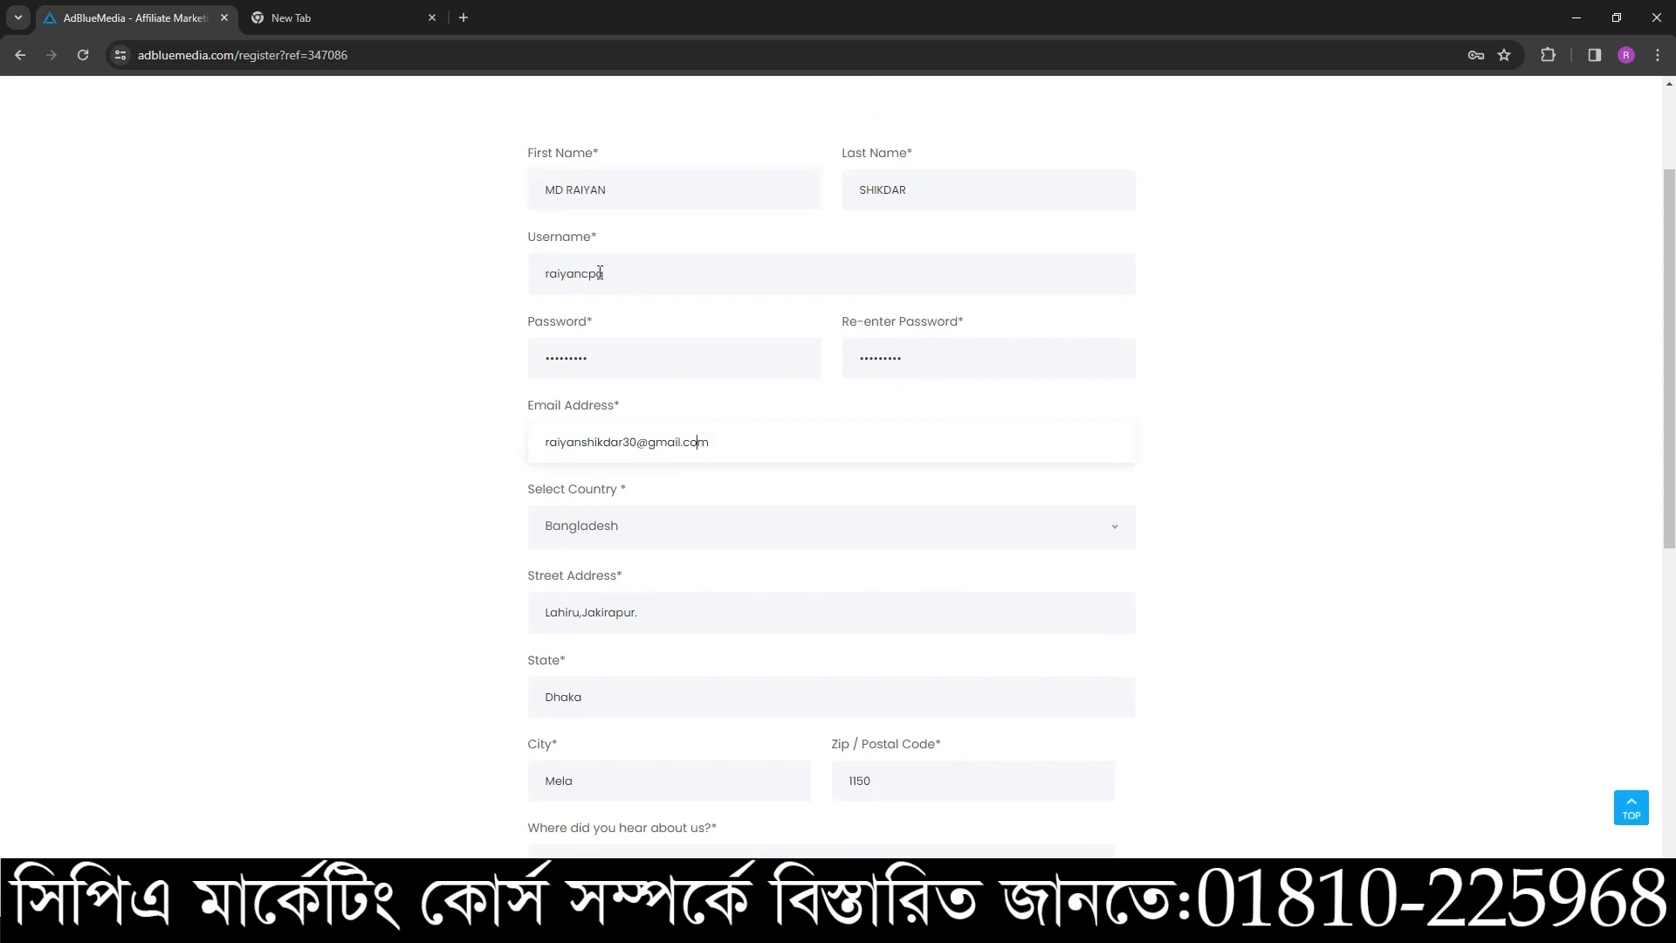
scroll(832, 569, down, 2)
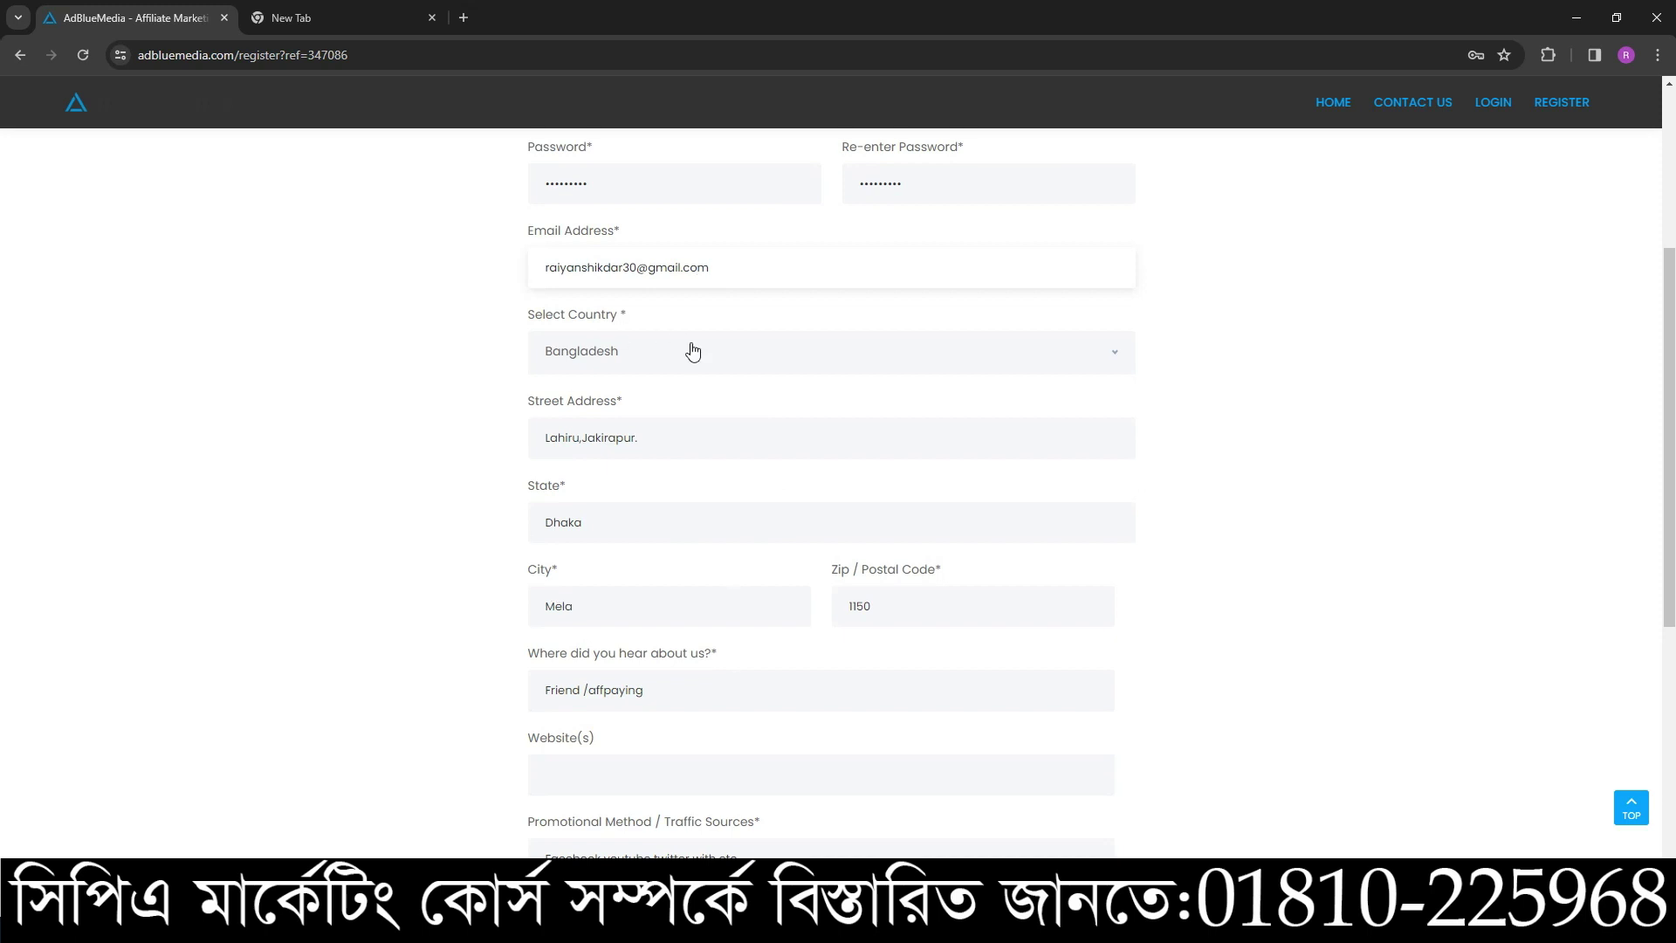
scroll(718, 569, down, 2)
scroll(721, 610, up, 1)
scroll(734, 621, down, 2)
scroll(822, 587, up, 4)
scroll(803, 630, up, 3)
drag(912, 321, 748, 366)
drag(615, 321, 512, 378)
scroll(629, 598, down, 5)
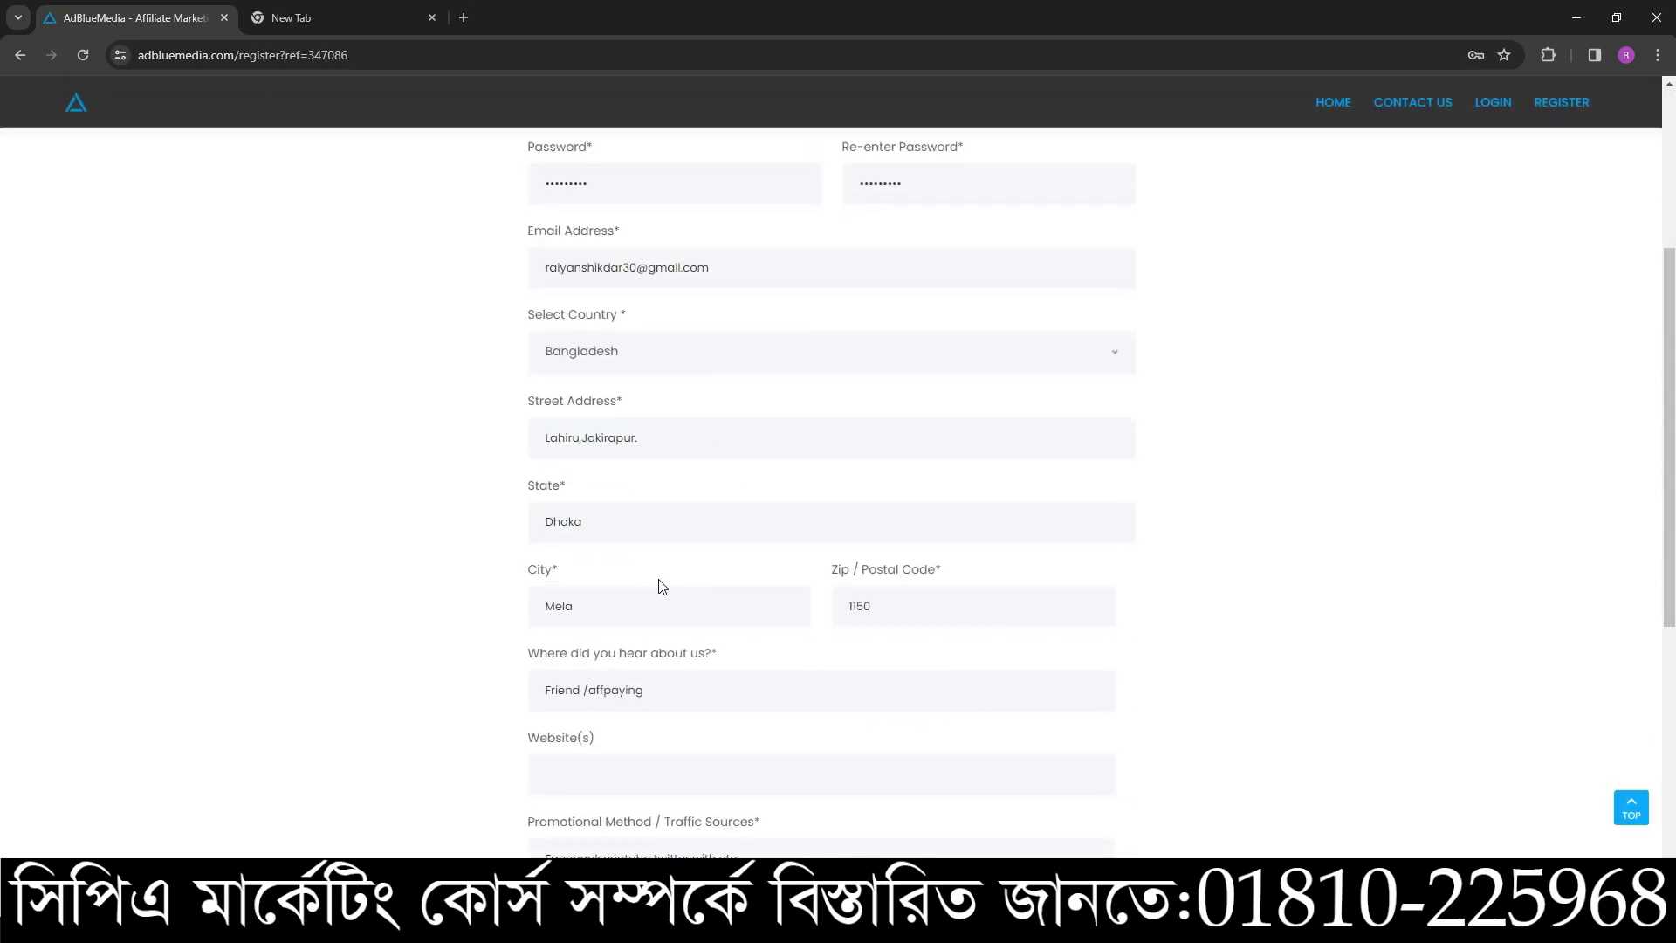
scroll(789, 620, down, 3)
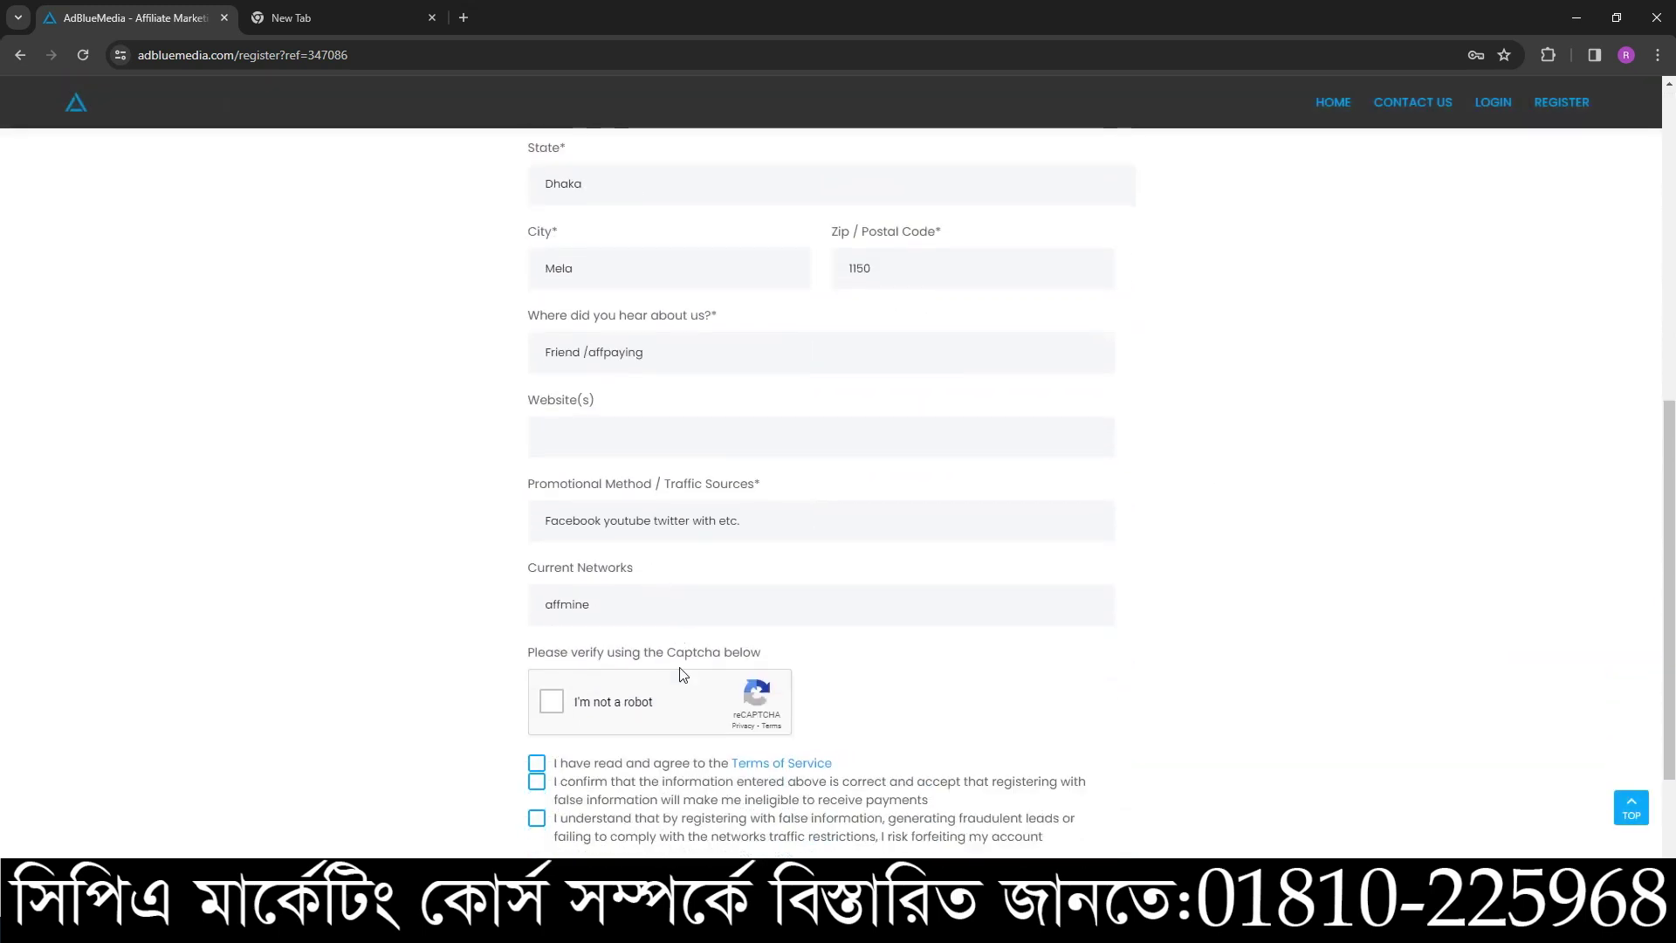
- Tick I'm not a robot and all three agreement boxes, then submit REGISTER AN ACCOUNT
click(552, 690)
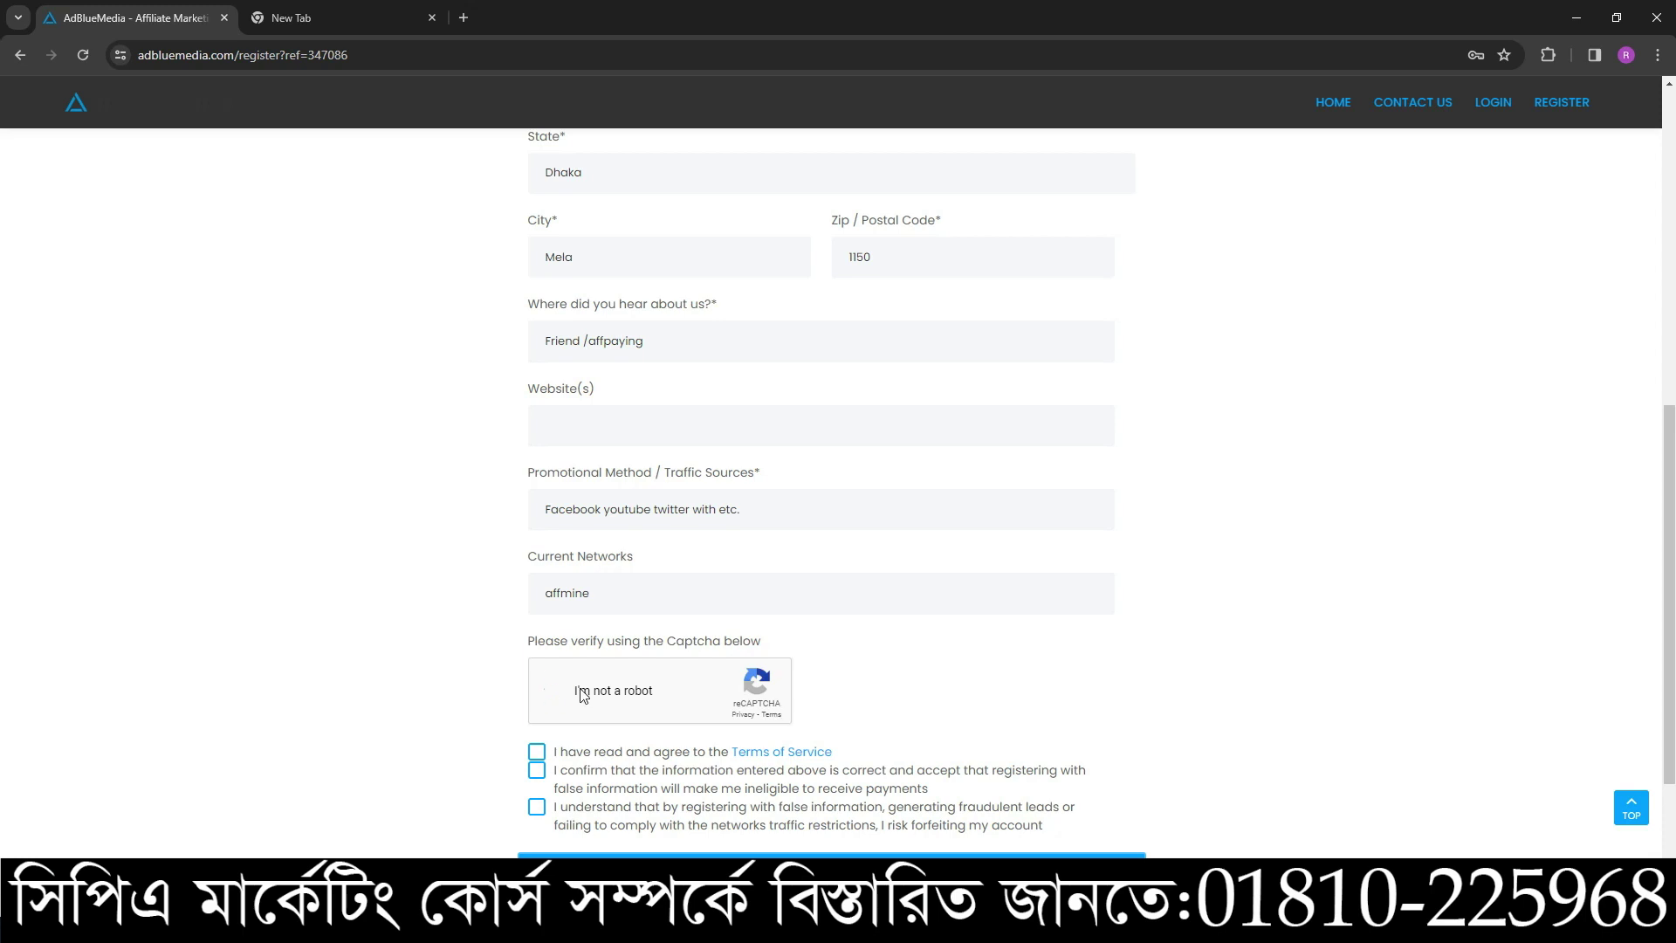
scroll(550, 689, down, 1)
click(535, 664)
click(536, 683)
click(536, 719)
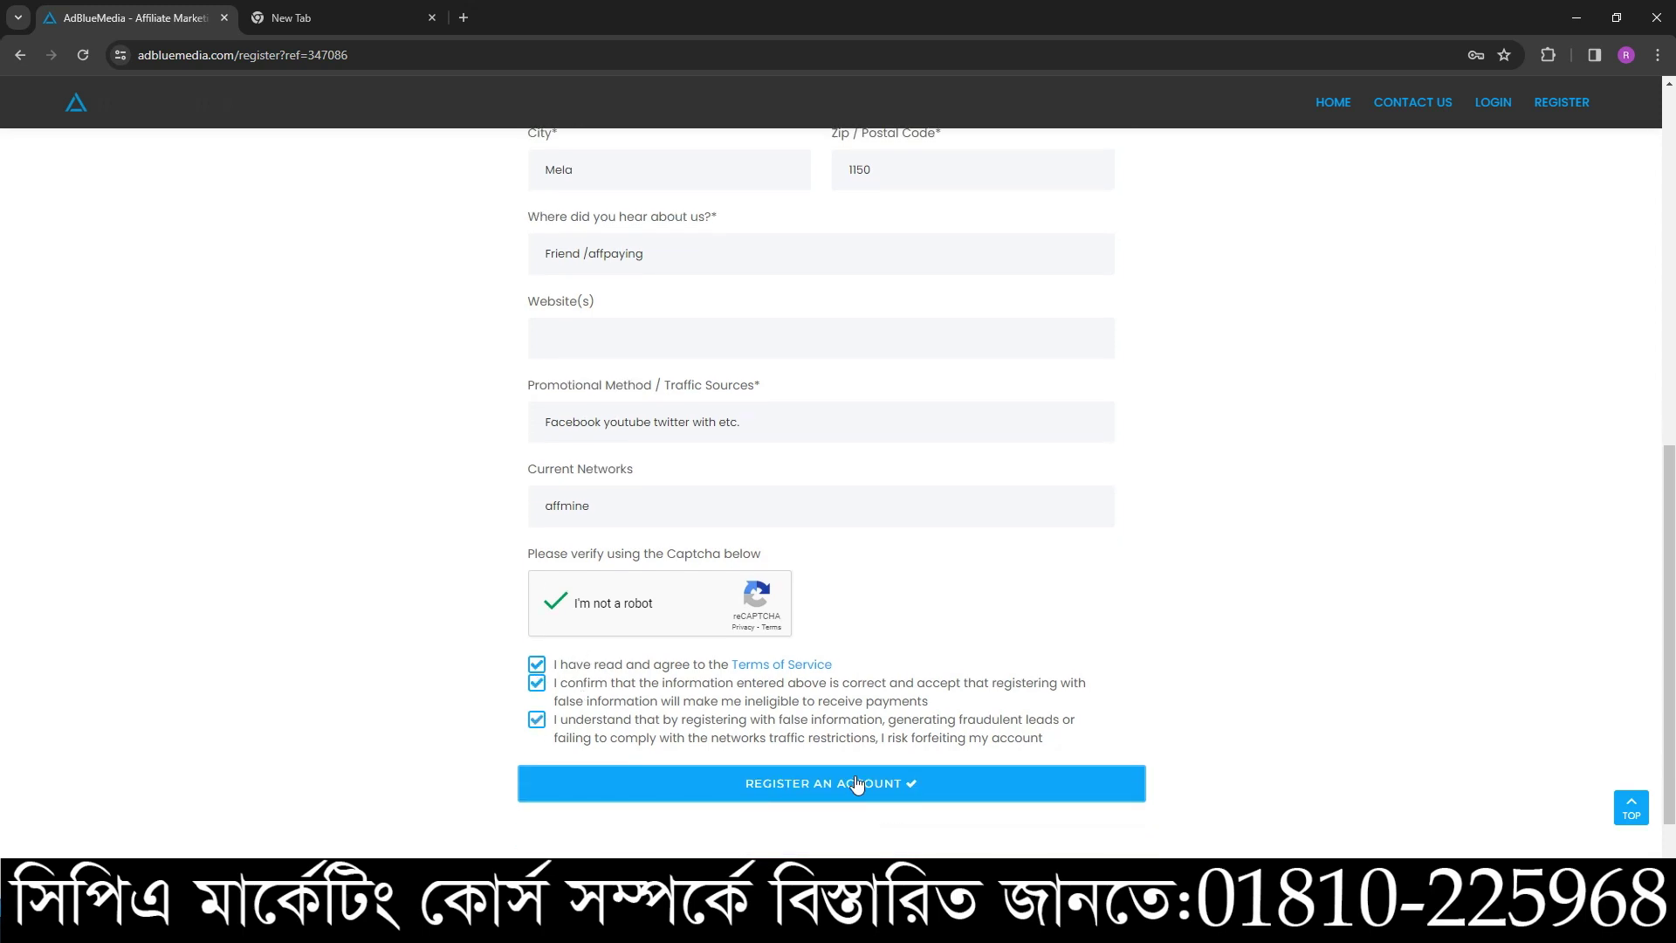
click(819, 790)
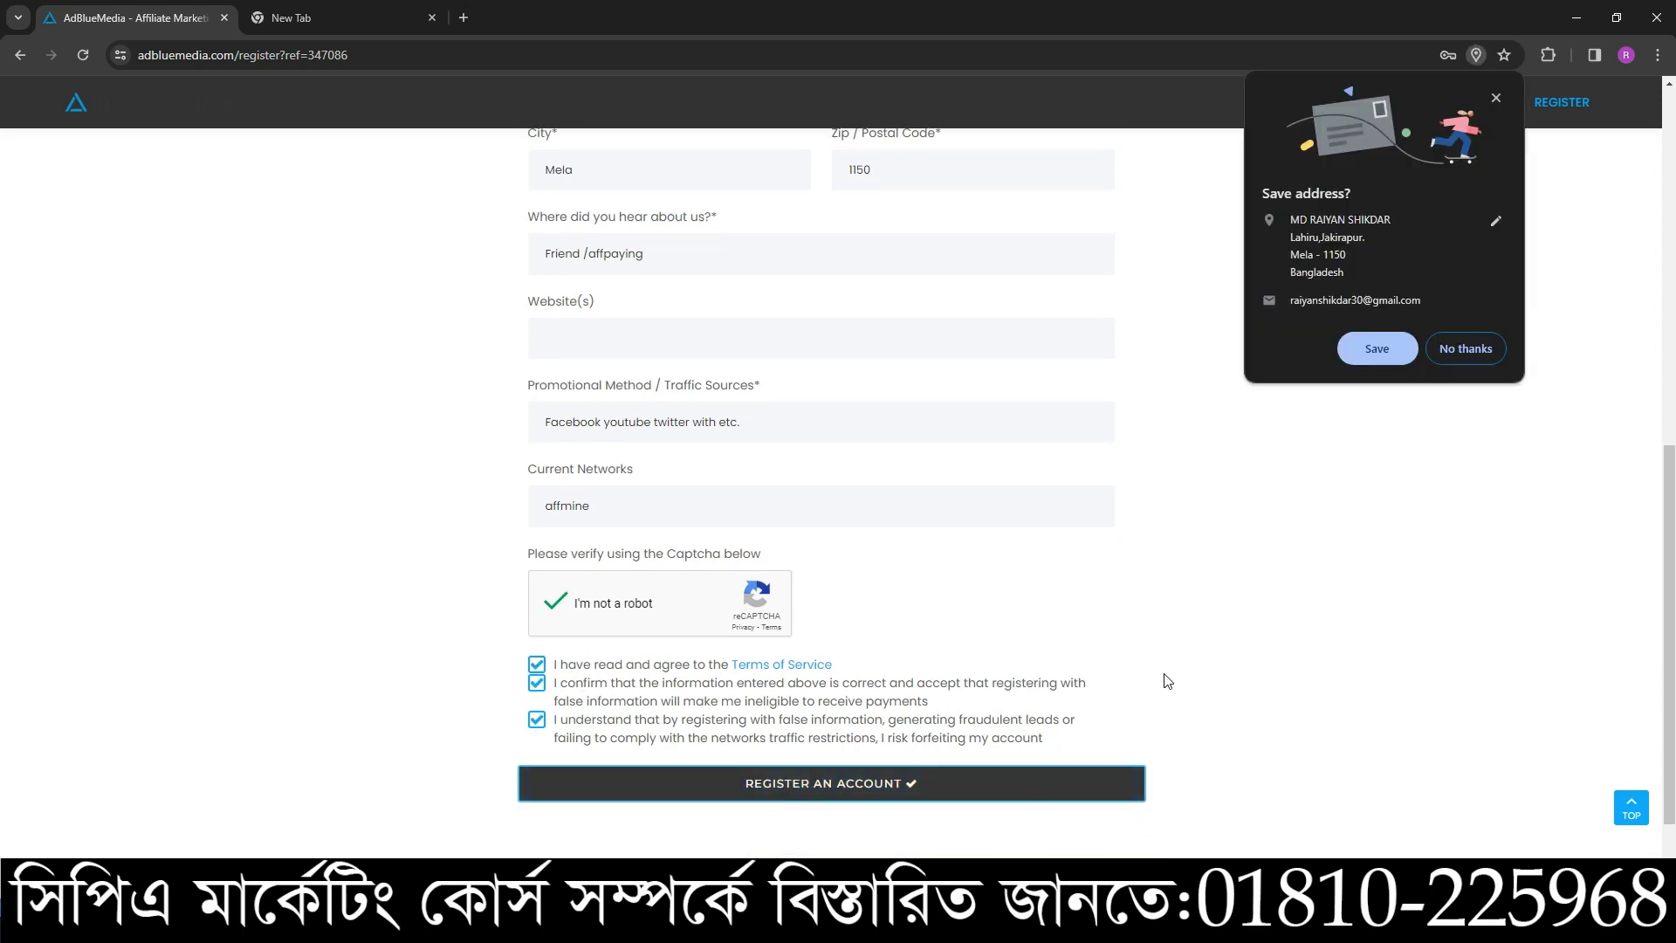
- Decline saving the address and dismiss the application-submitted notice
click(1462, 350)
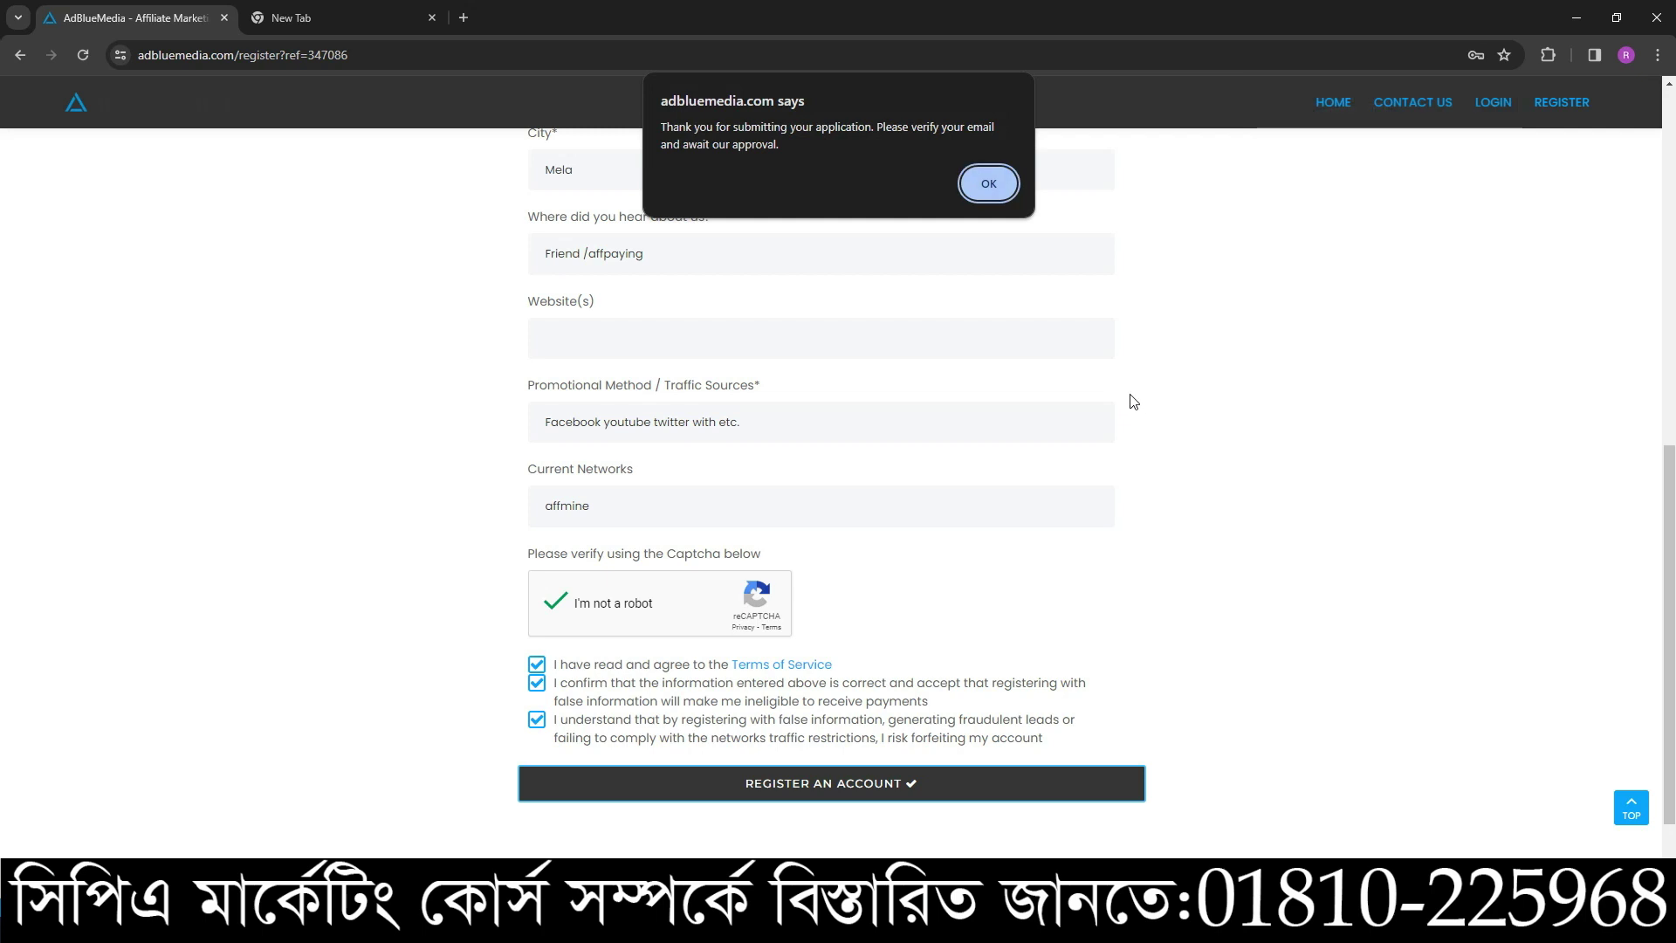
click(989, 184)
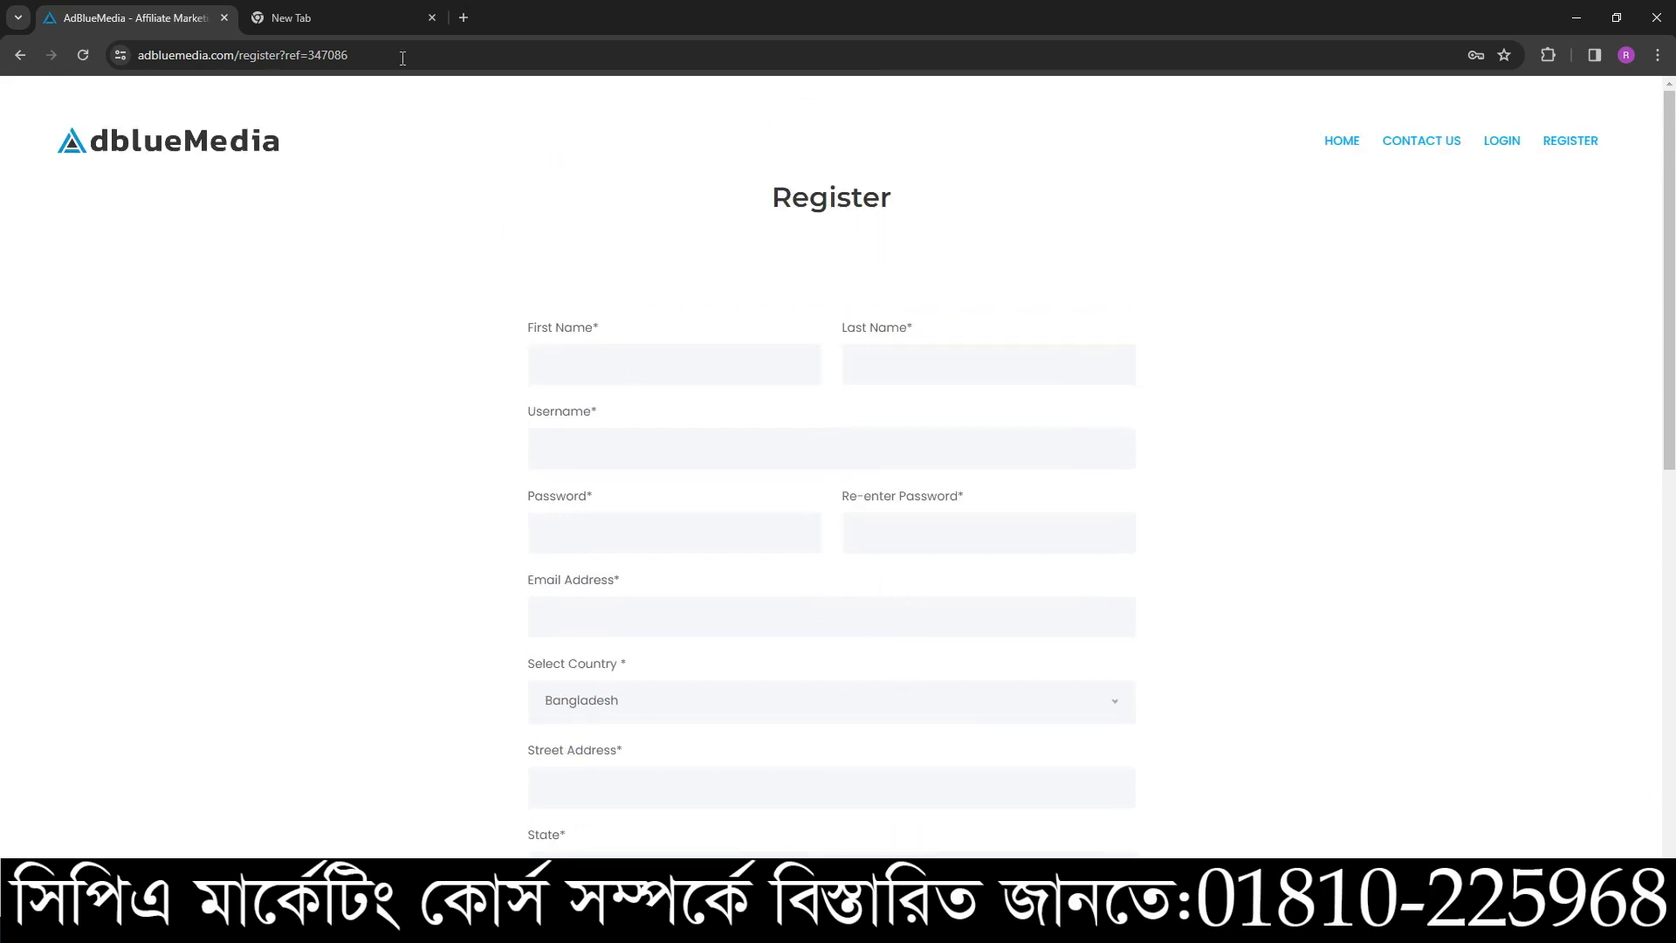
click(366, 19)
- Open AdblueMedia's Verify Email message in Gmail and confirm the email address
click(1465, 105)
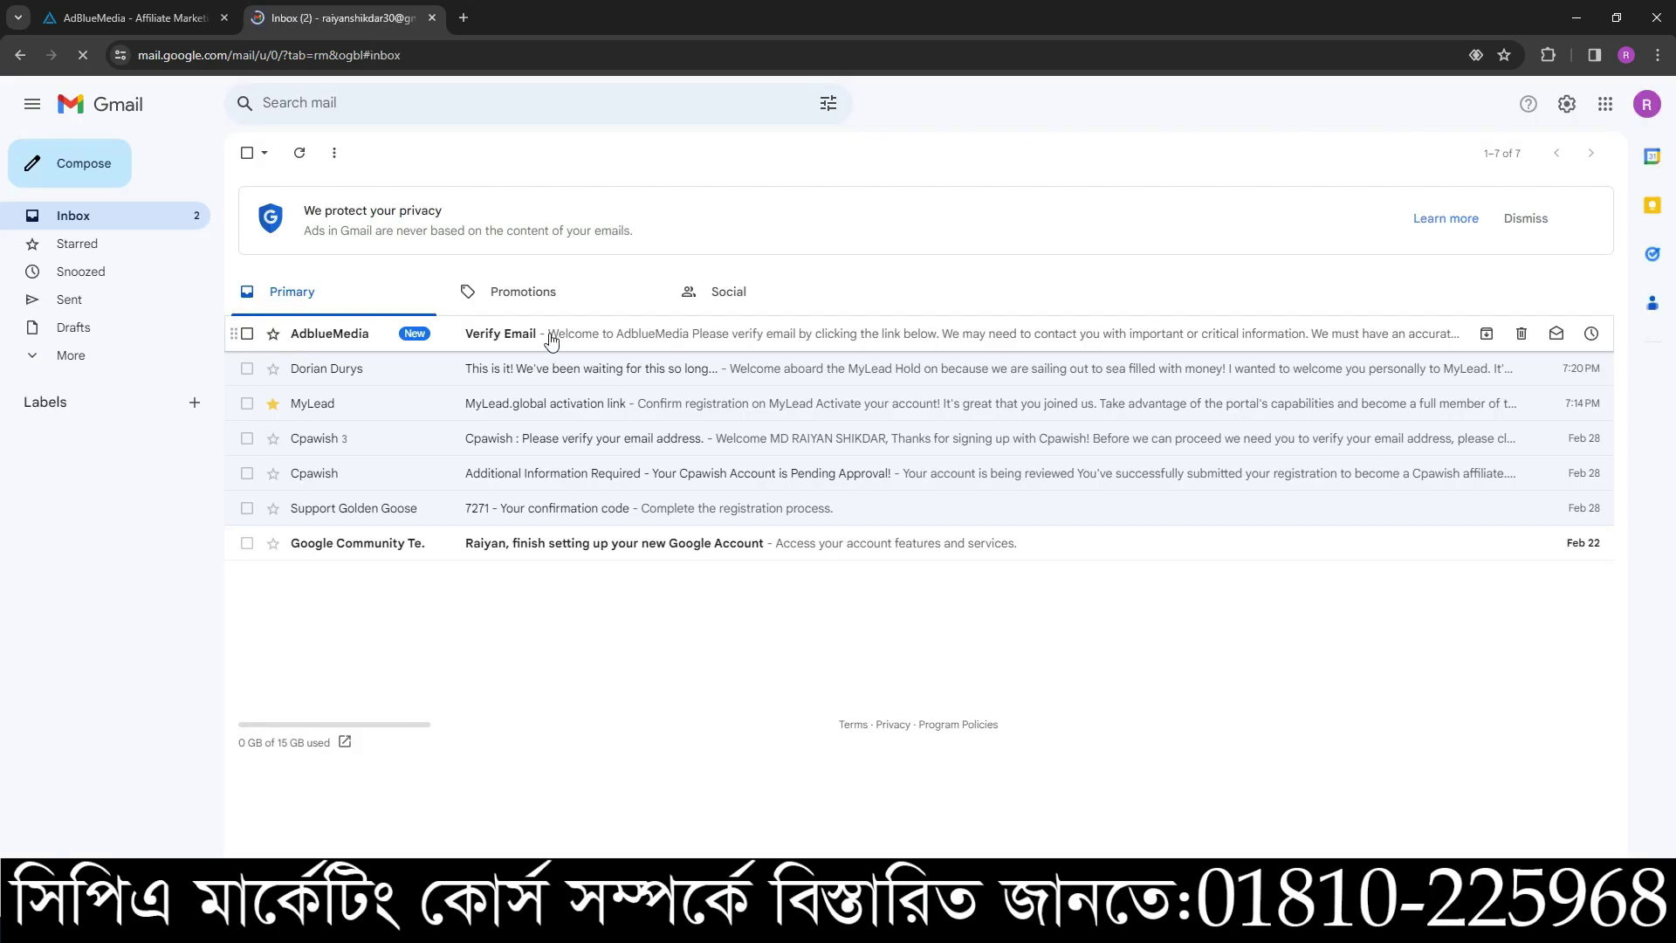
click(542, 336)
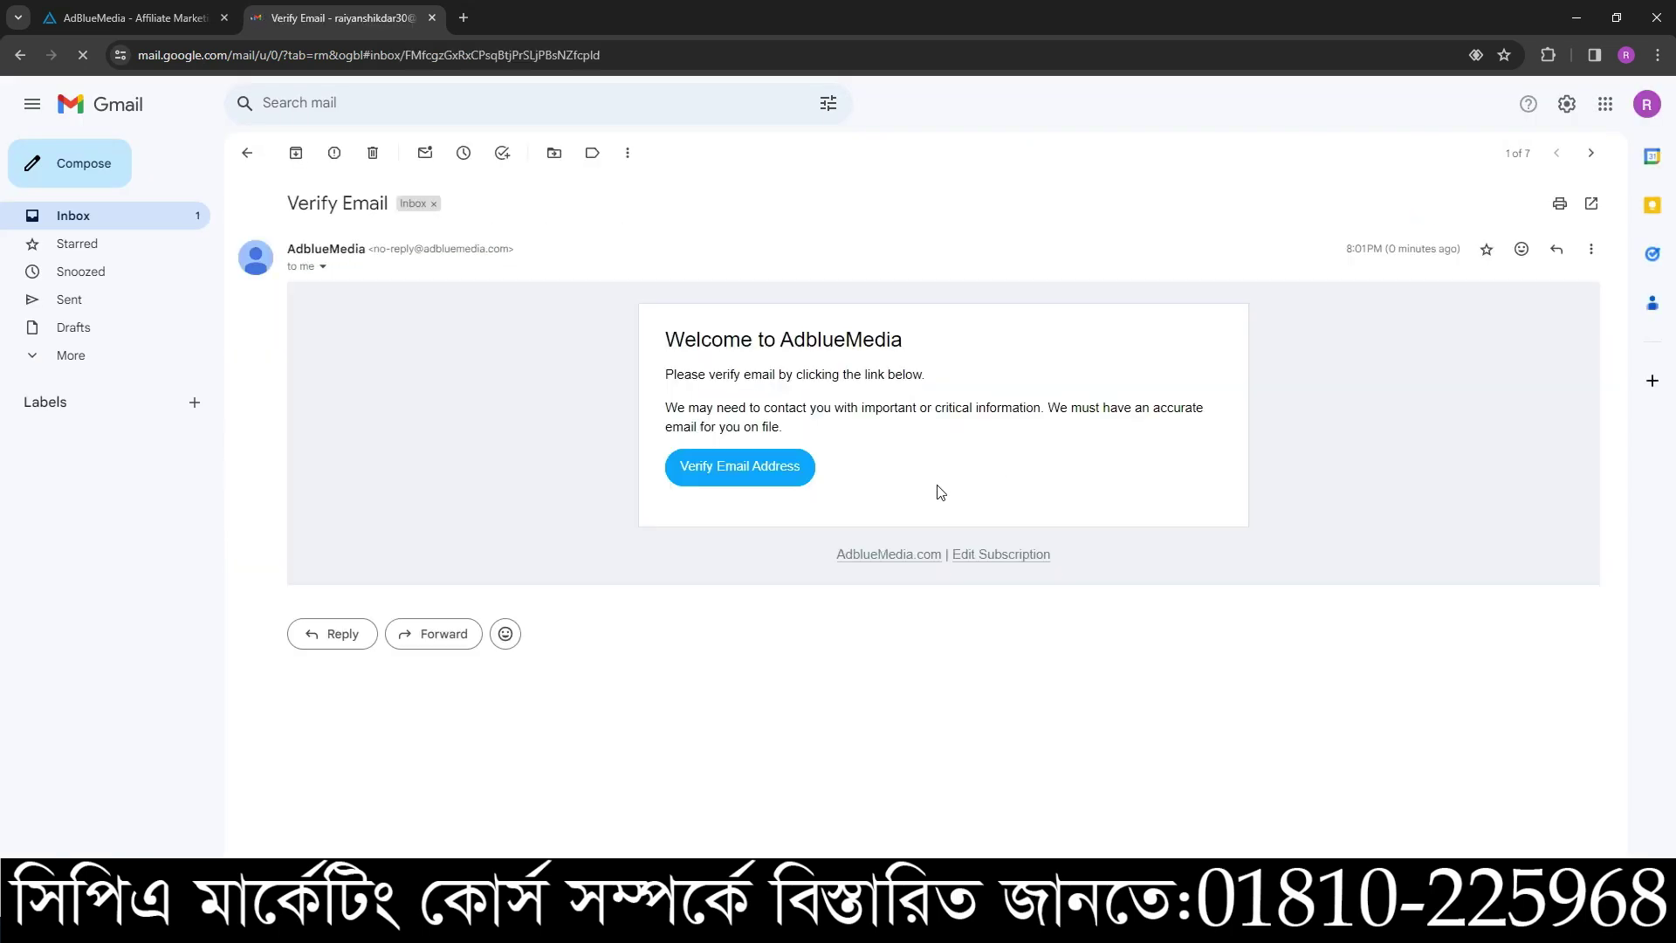
click(777, 471)
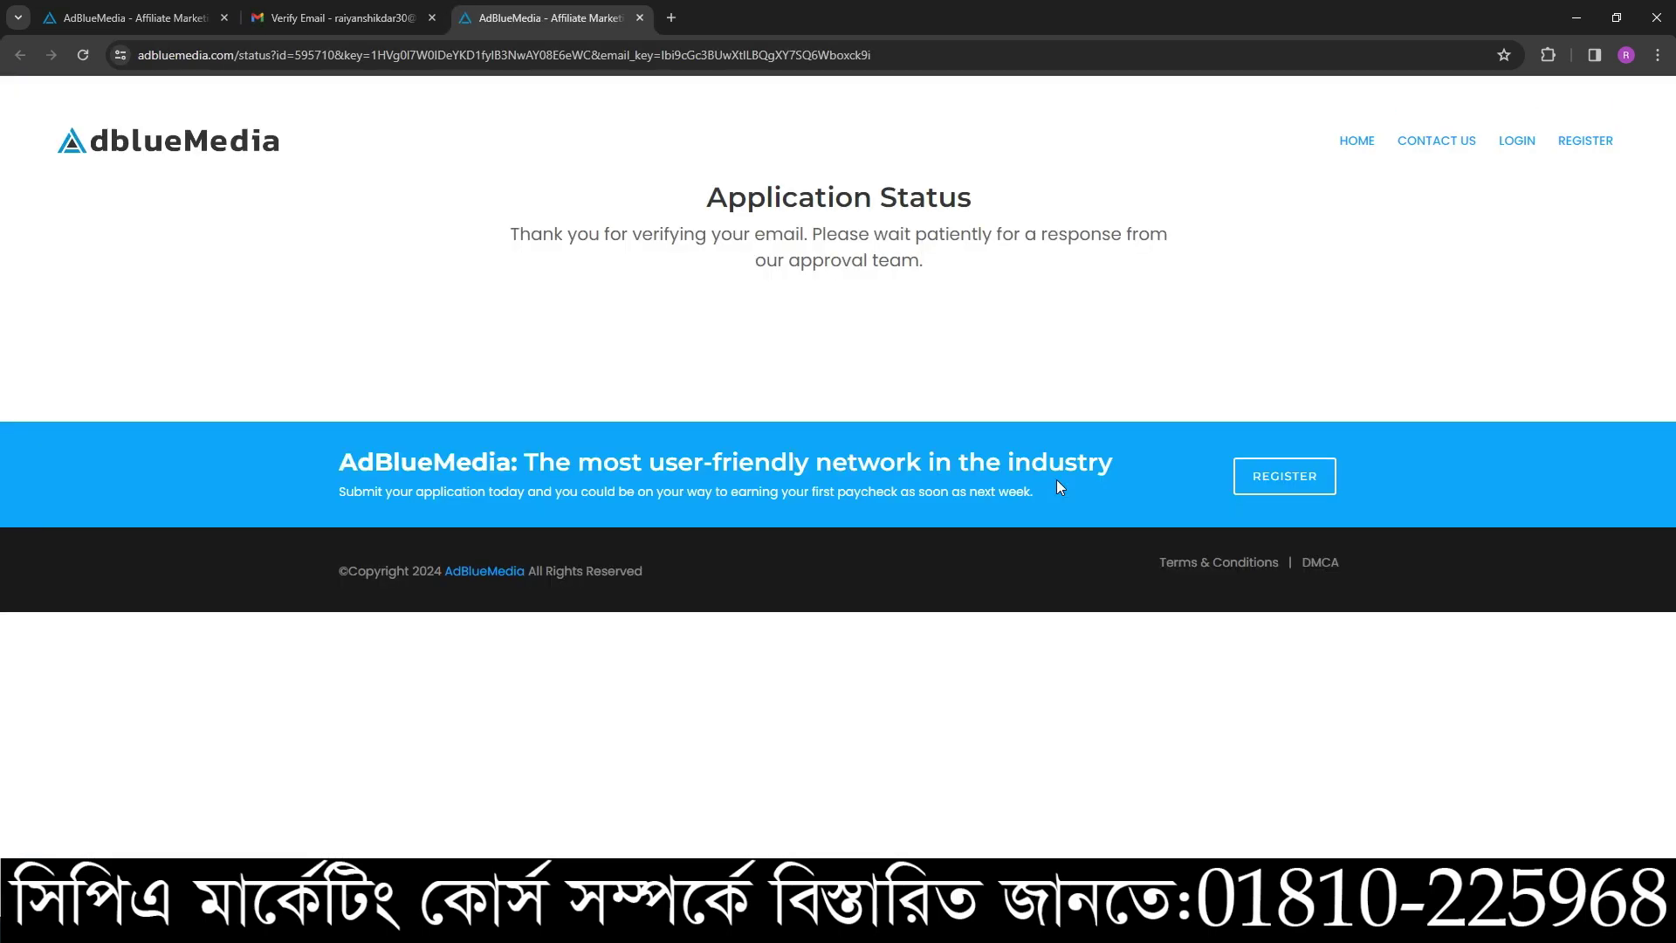
drag(588, 234, 528, 233)
drag(927, 260, 467, 183)
- Return to the Gmail inbox, reload it and check the Promotions and Primary tabs
click(340, 17)
click(131, 18)
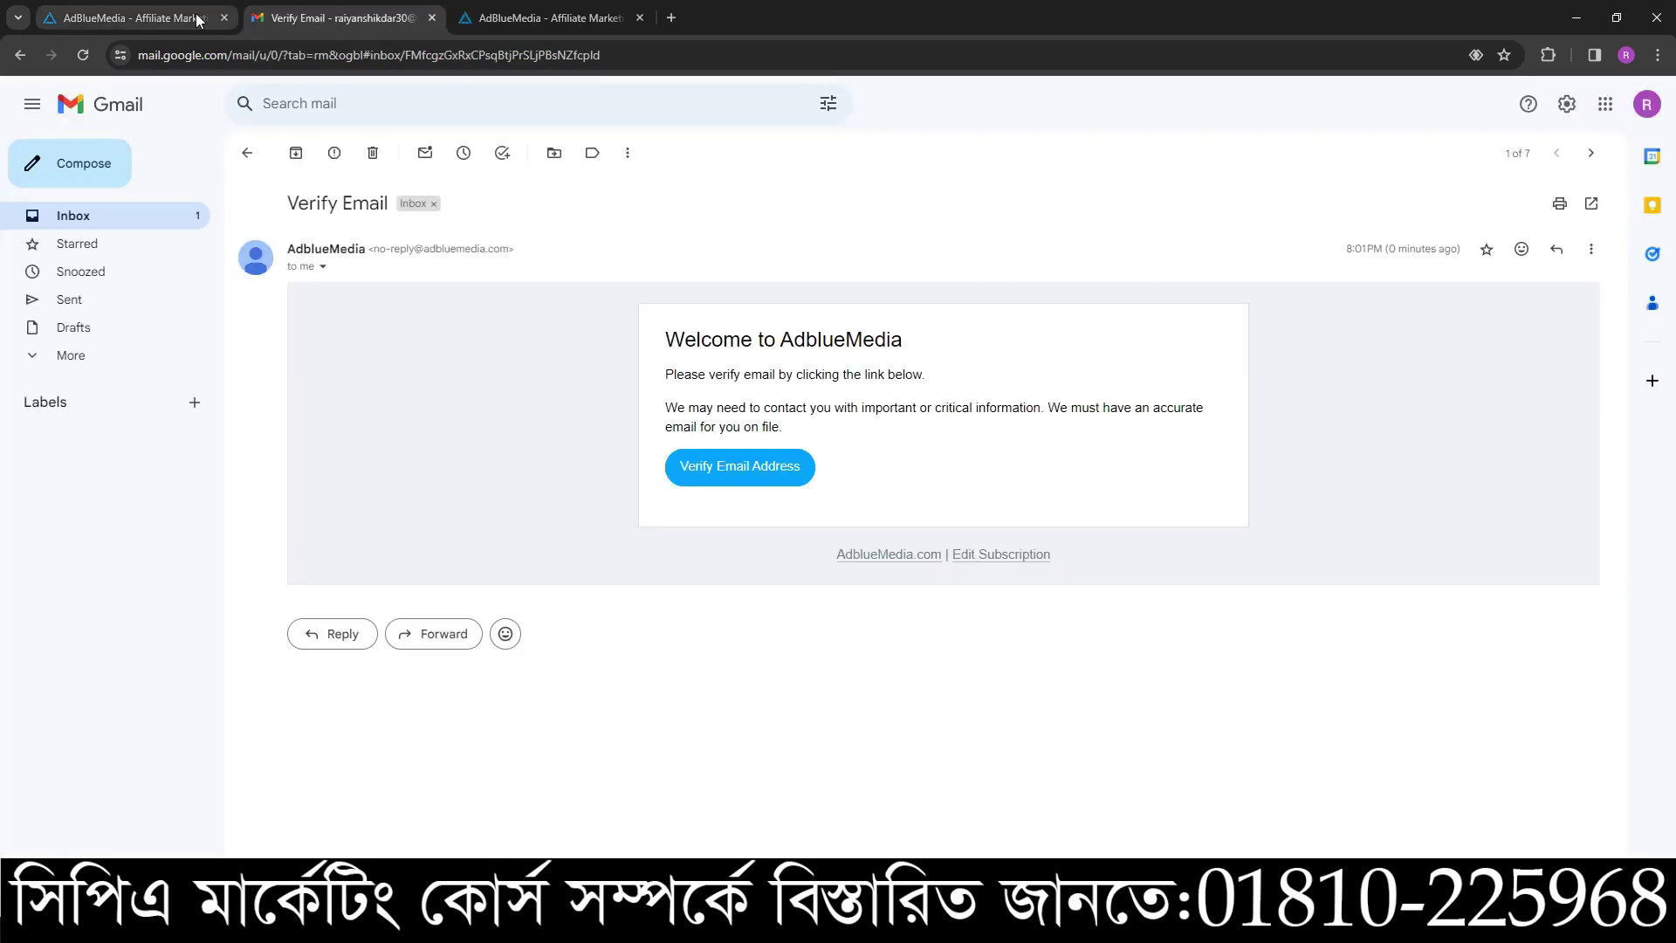
click(358, 8)
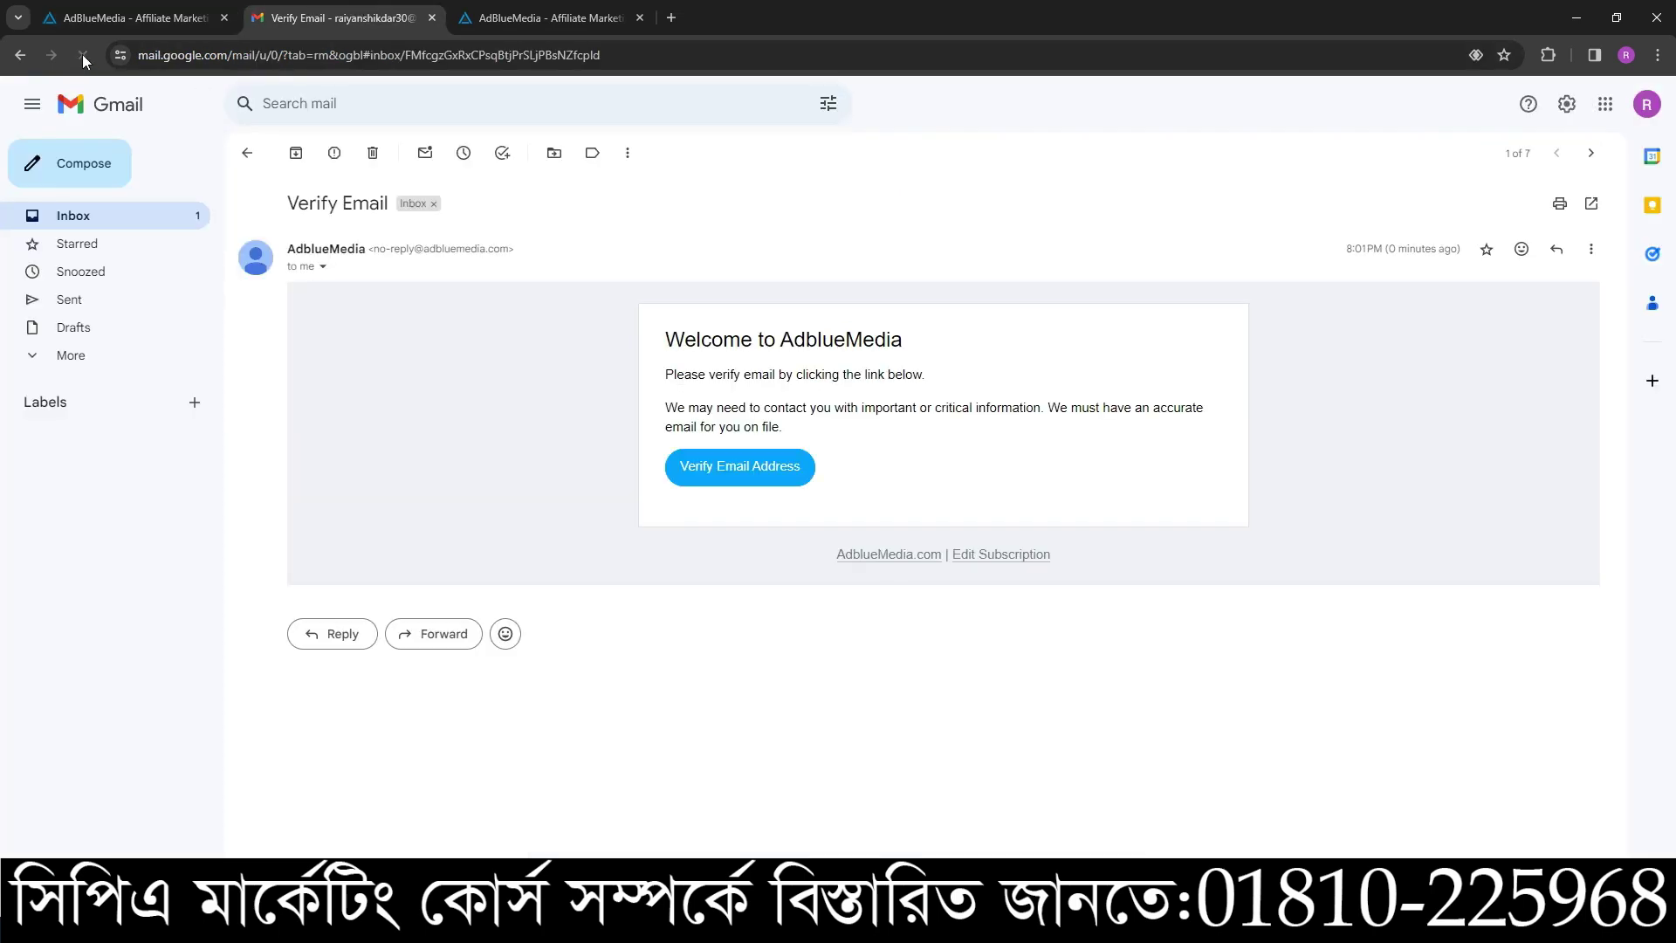
click(247, 153)
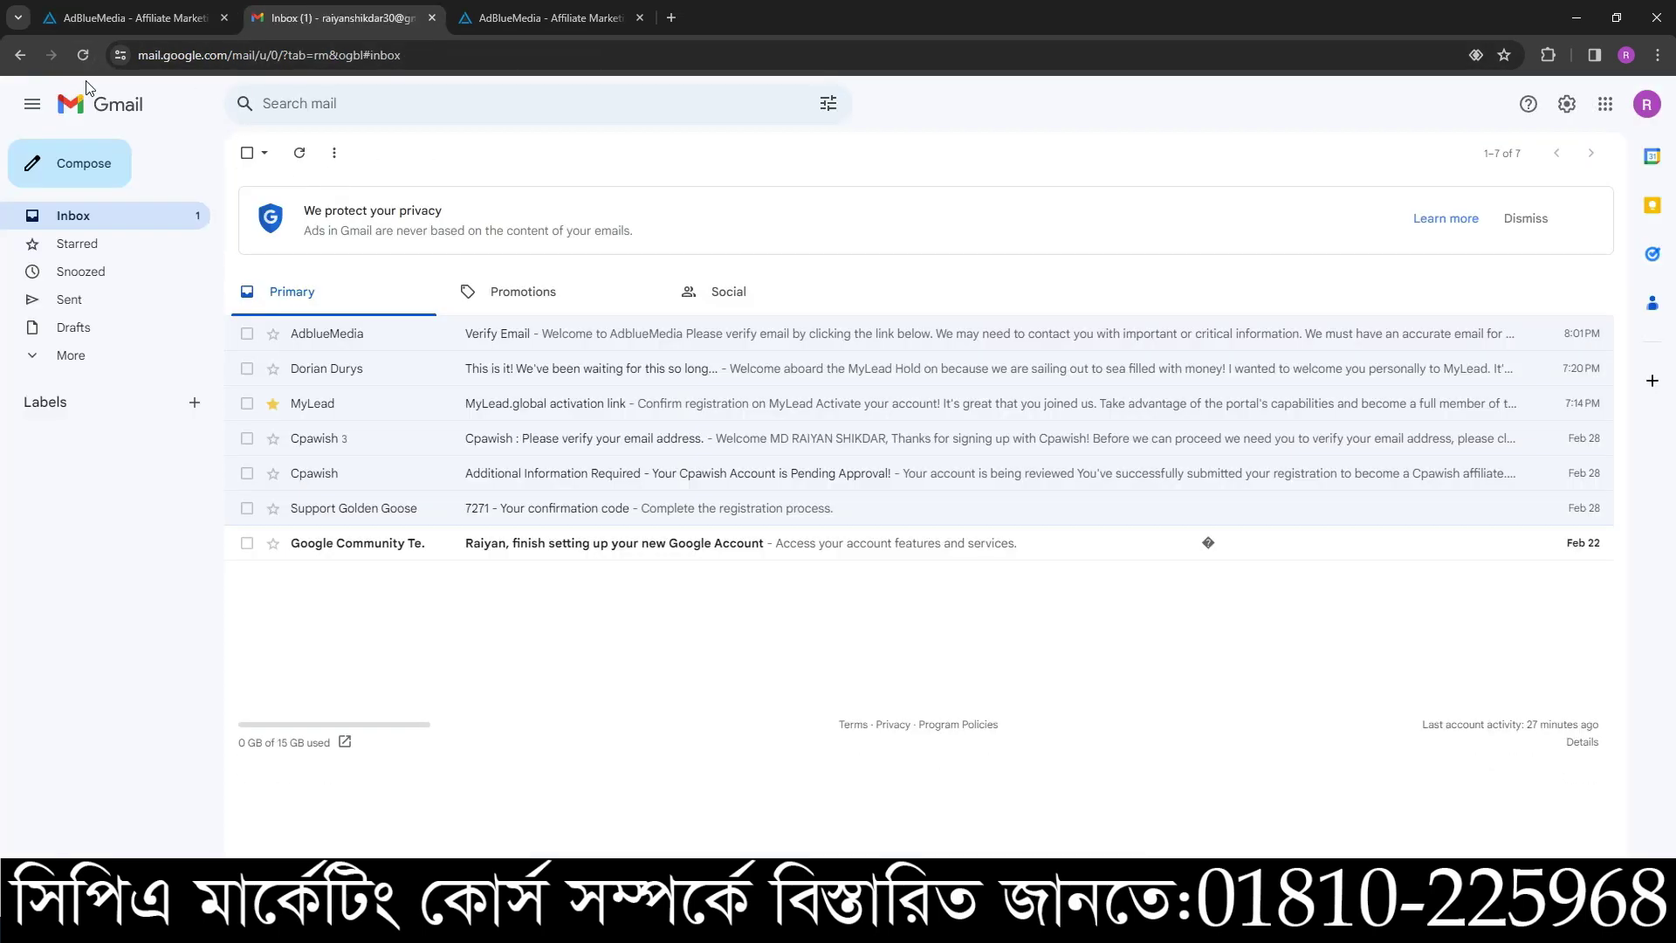
click(83, 55)
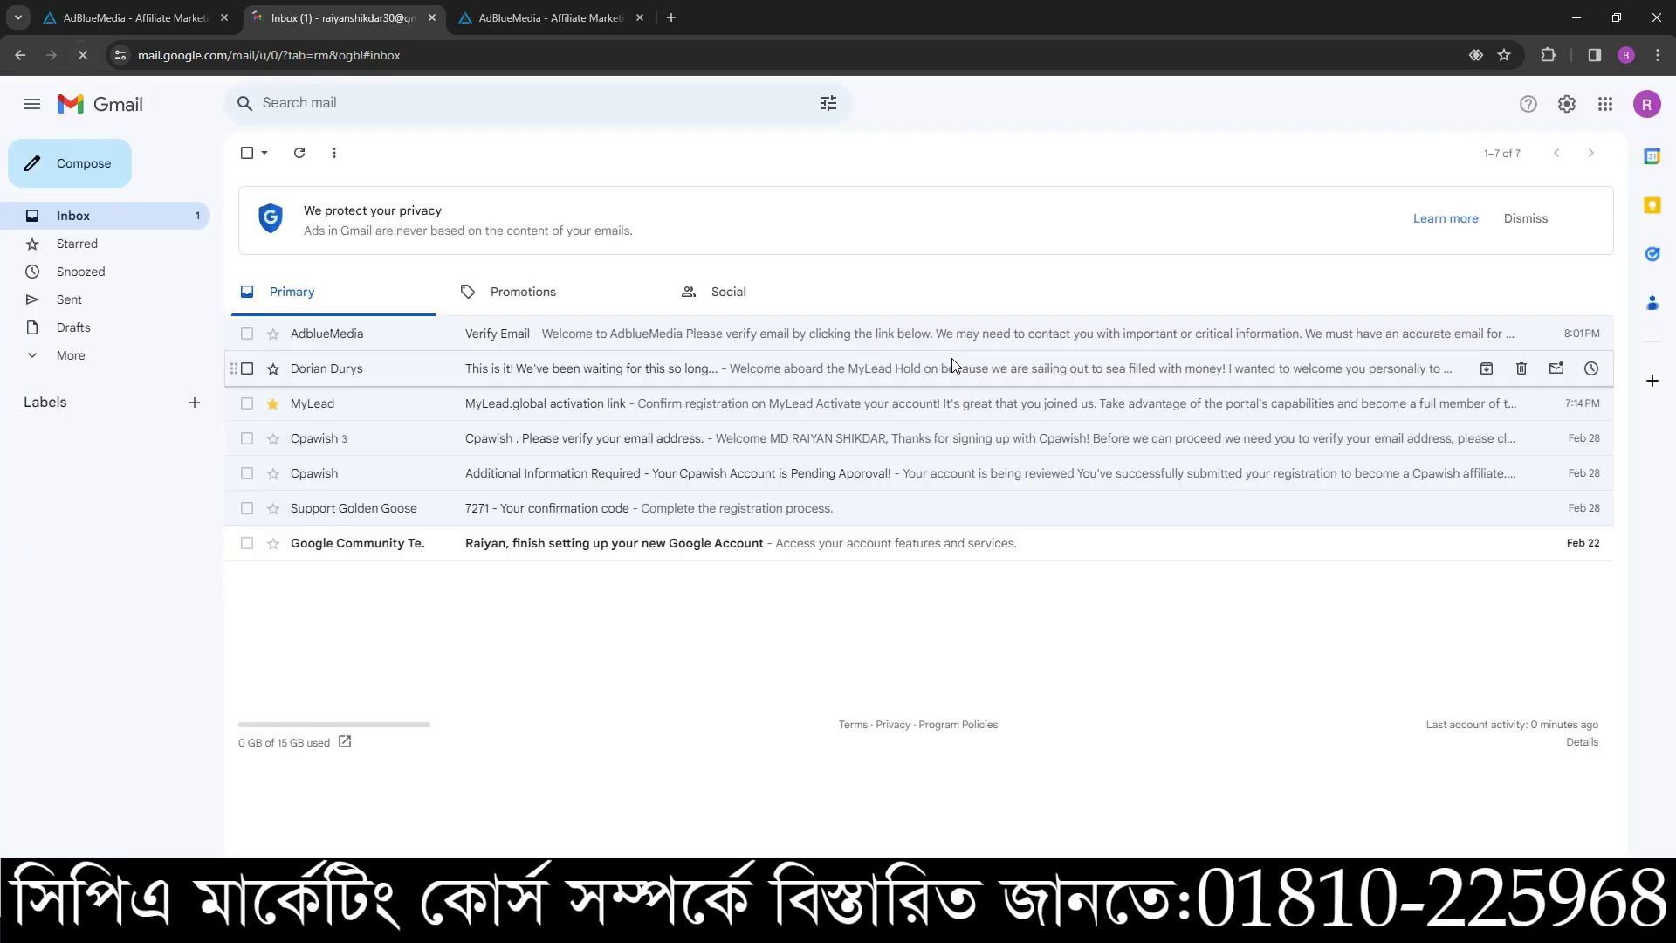
click(537, 301)
click(353, 301)
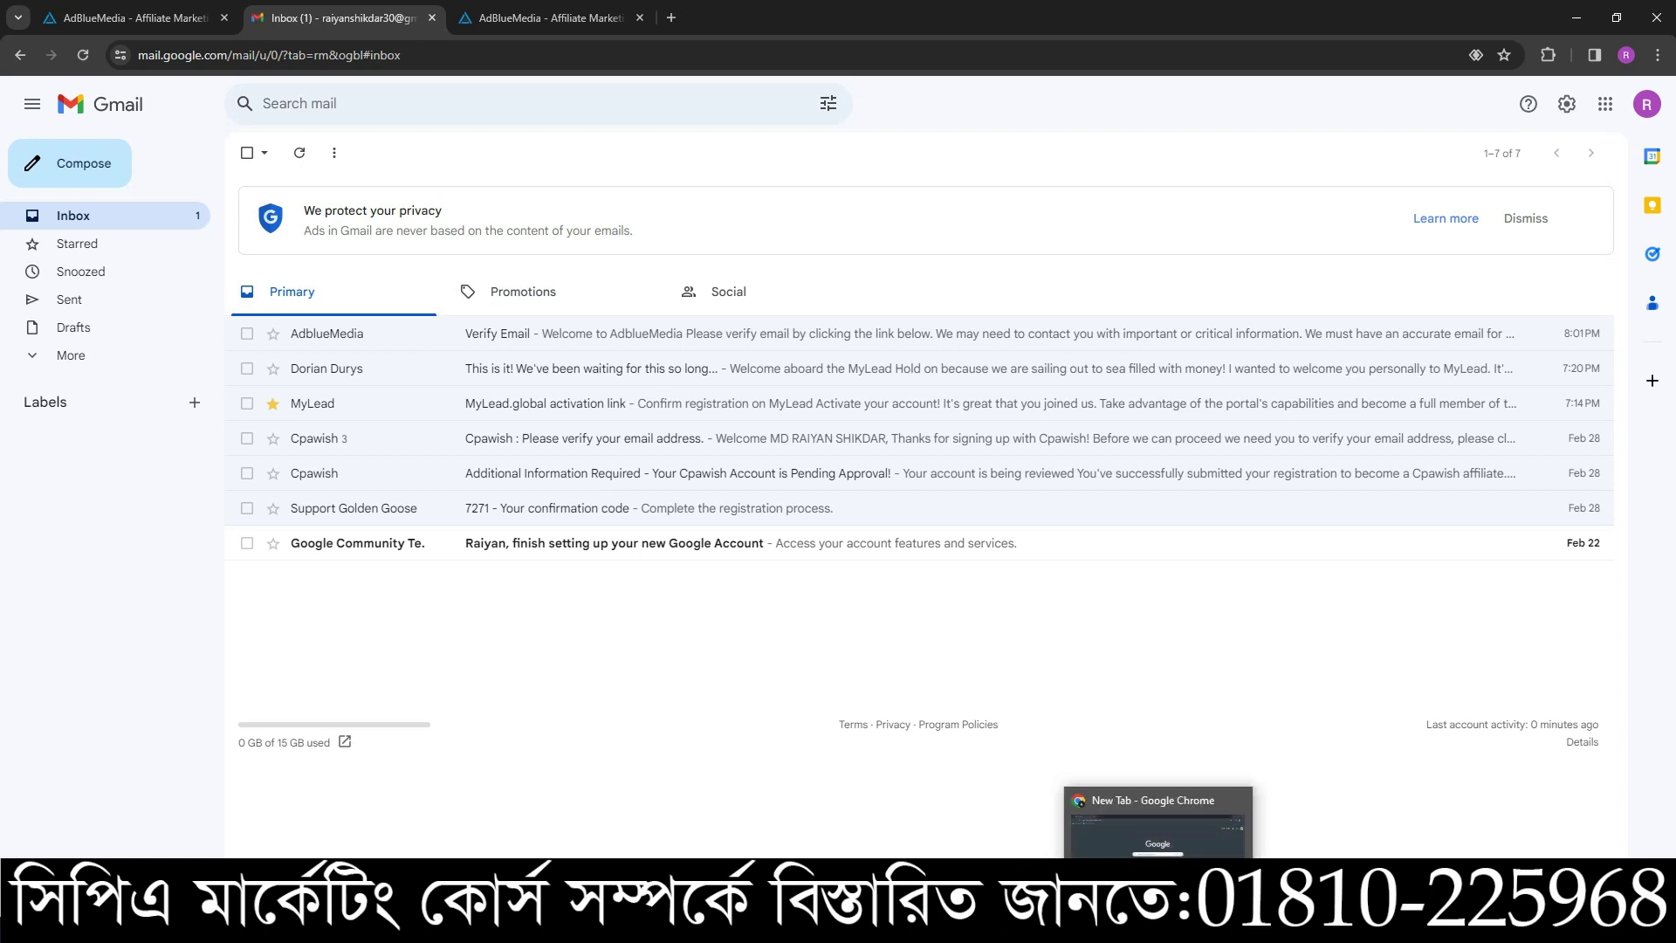
mouse_move(1213, 925)
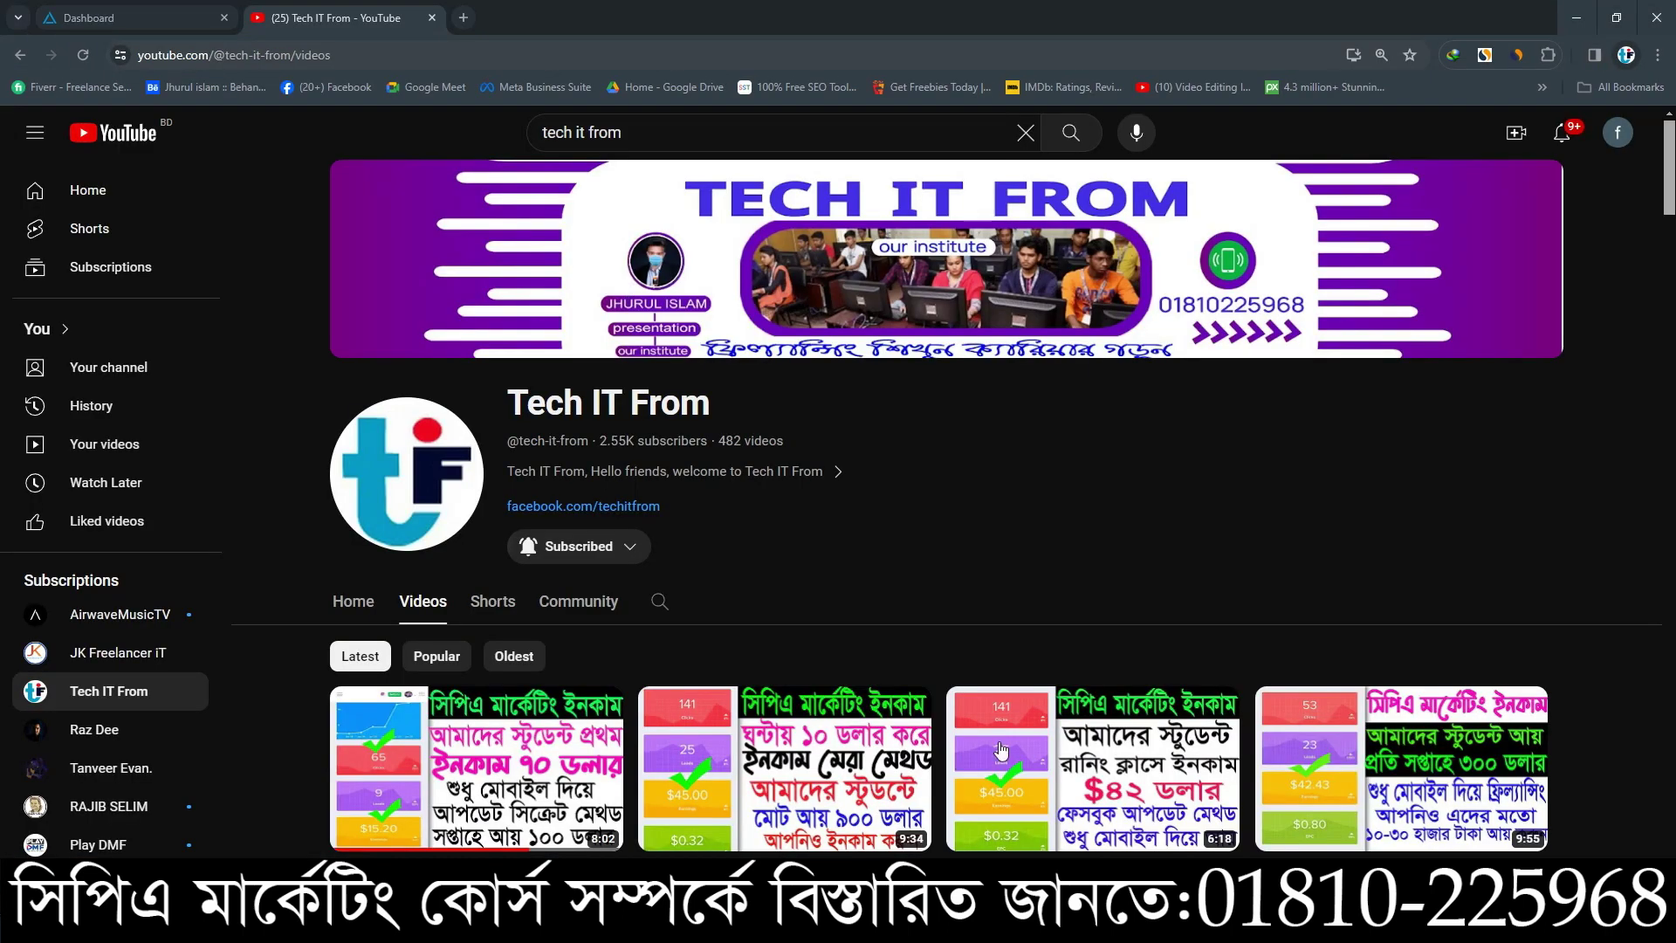
- Scroll through the dashboard's Network Chat, Active users and earnings charts ($16.52 today, 59 clicks, 10 leads)
click(141, 20)
scroll(1196, 695, down, 5)
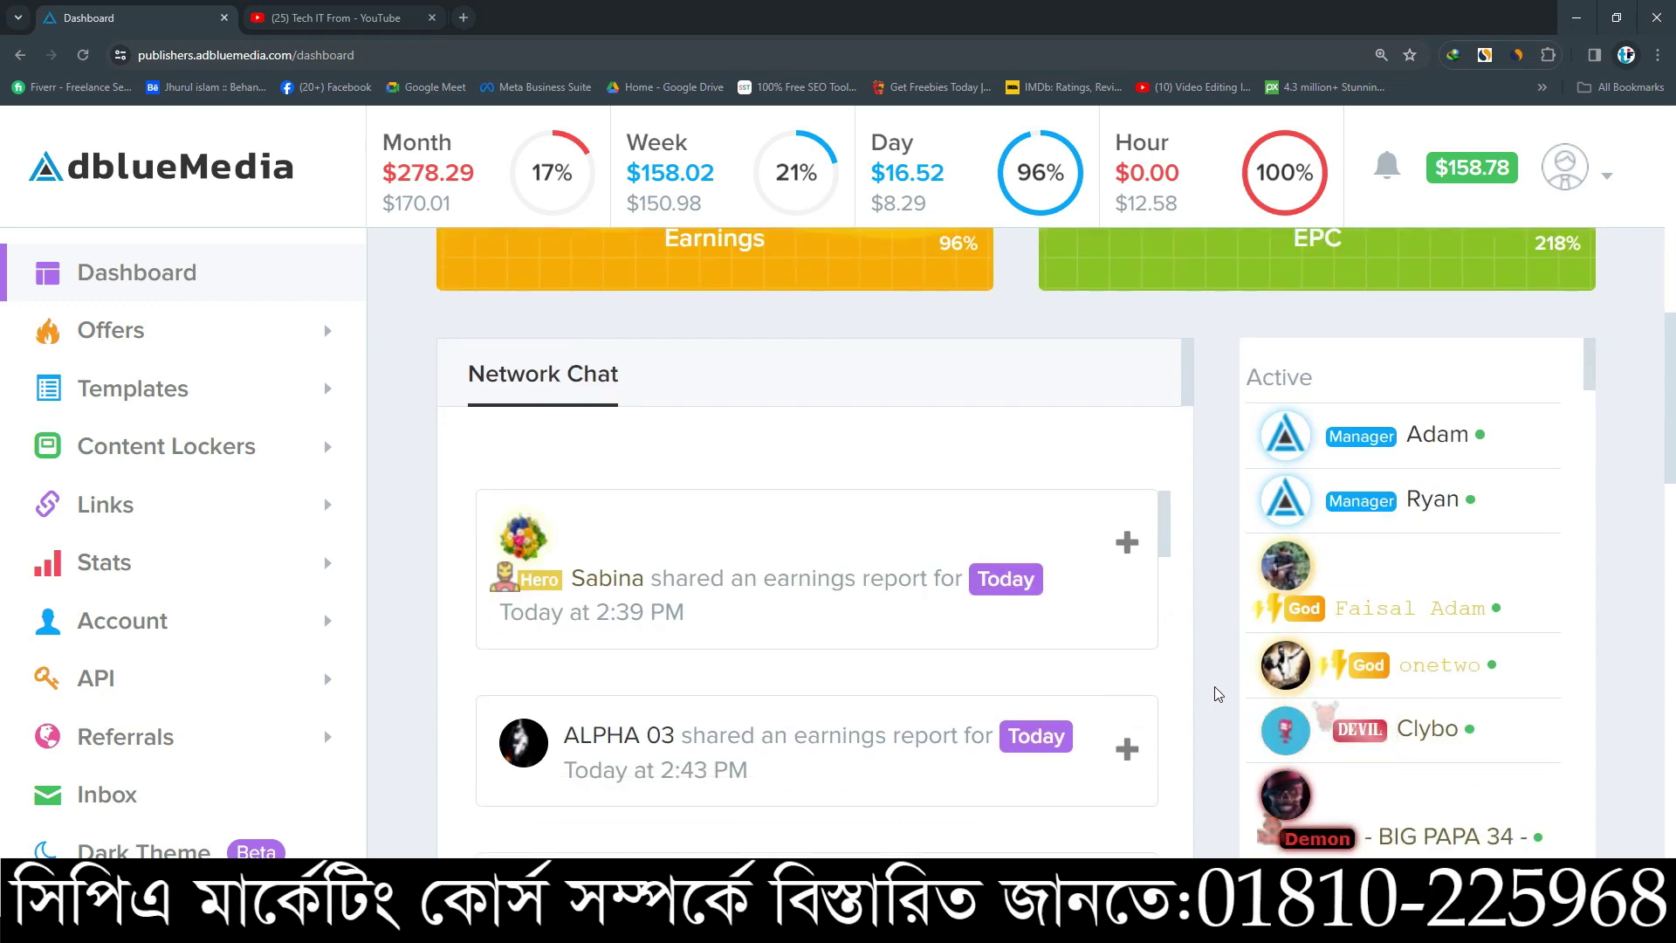
scroll(1218, 694, down, 5)
scroll(1323, 703, down, 5)
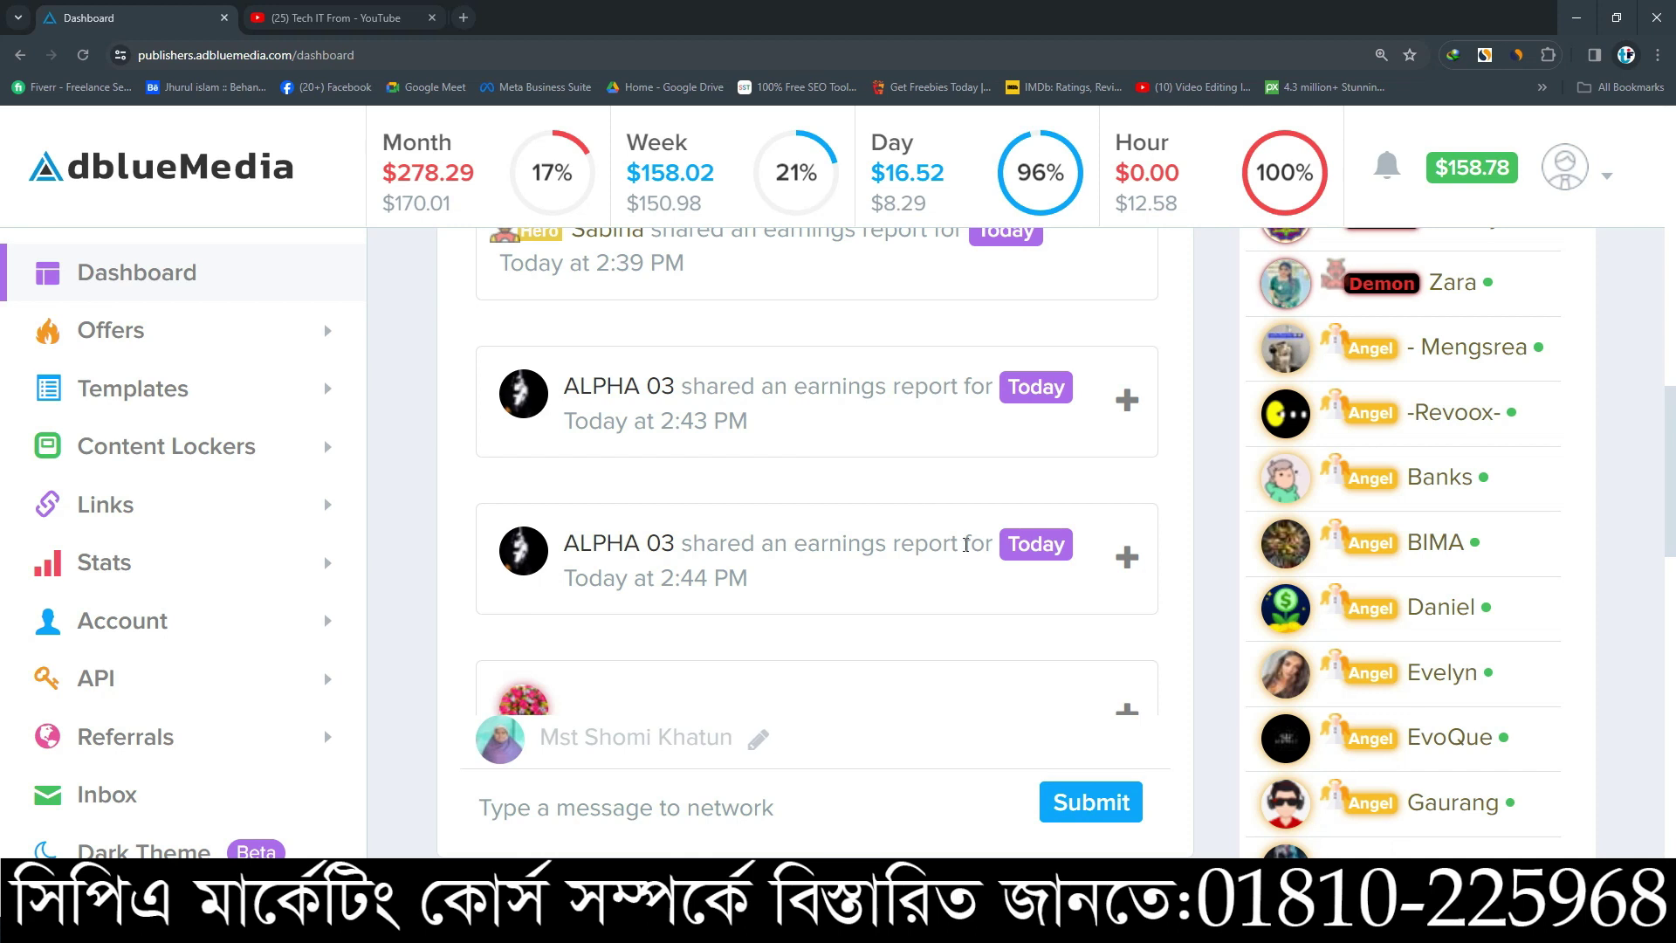
scroll(929, 504, down, 1)
scroll(929, 505, down, 2)
scroll(1418, 672, up, 10)
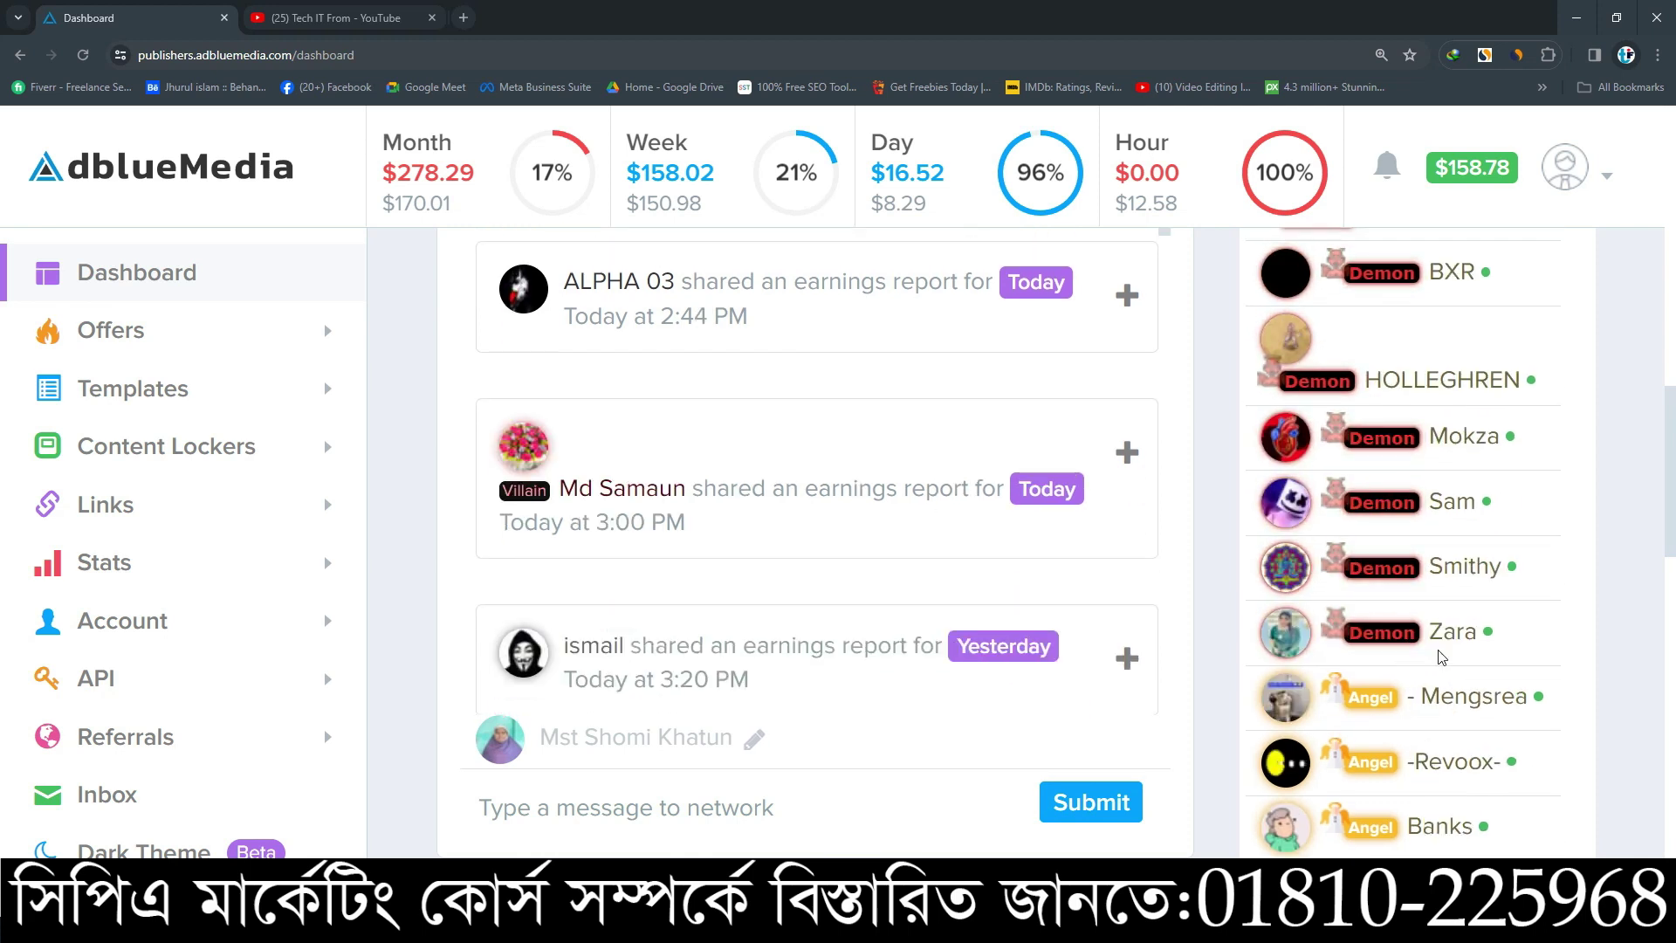
scroll(1141, 553, up, 10)
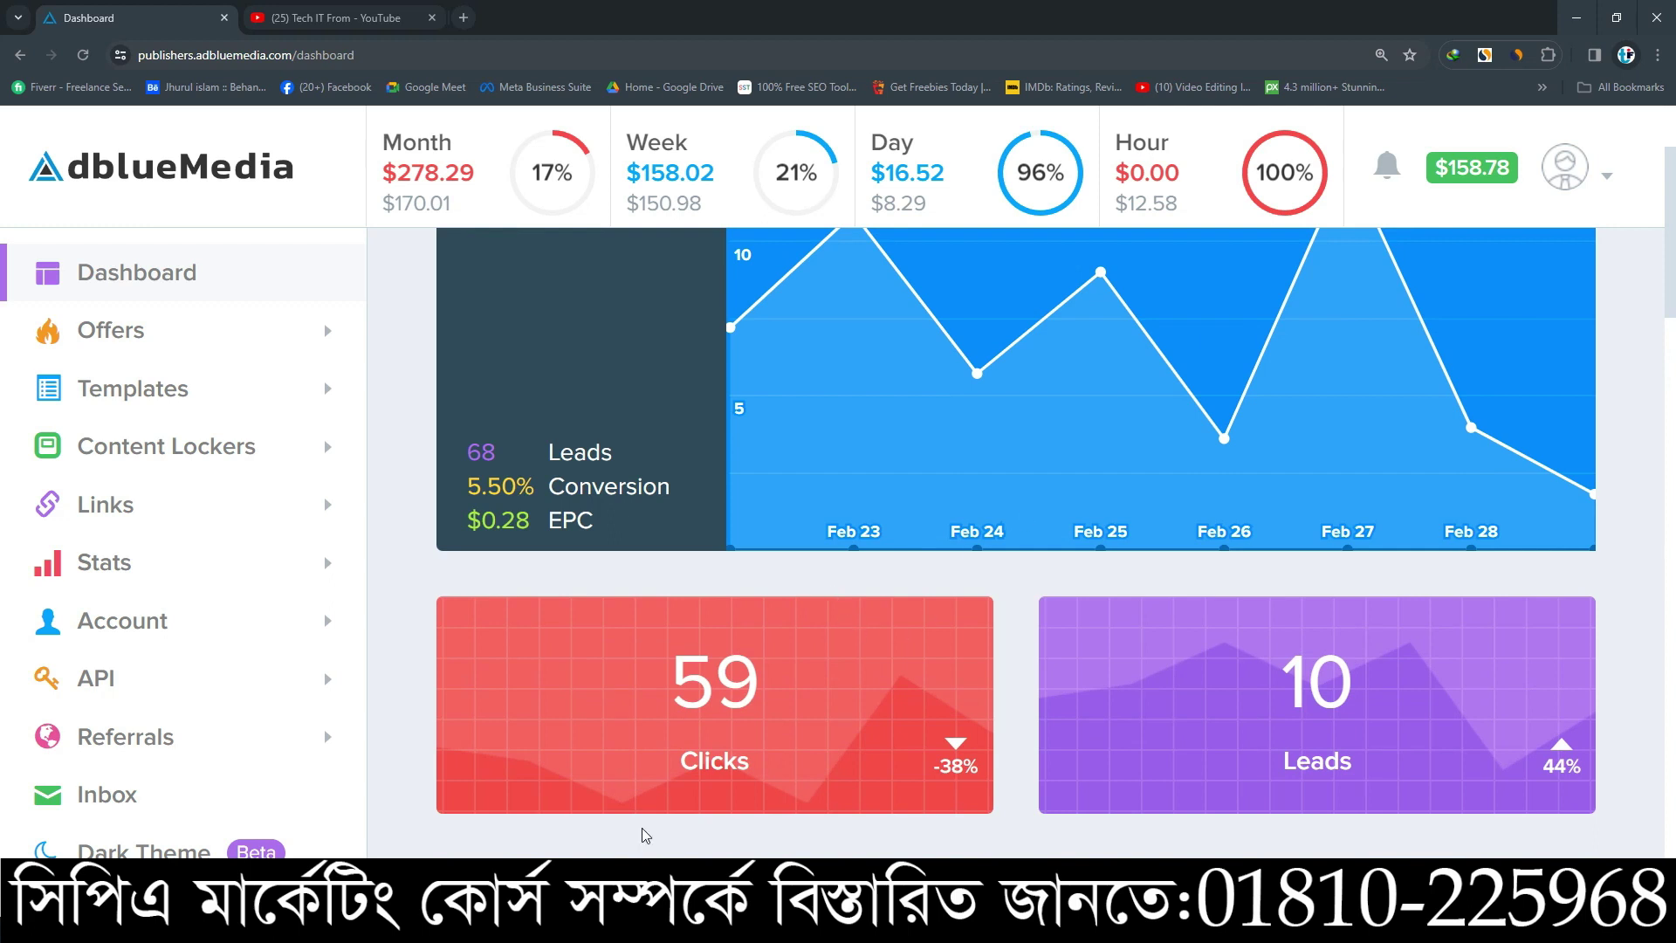
key(alt+Tab)
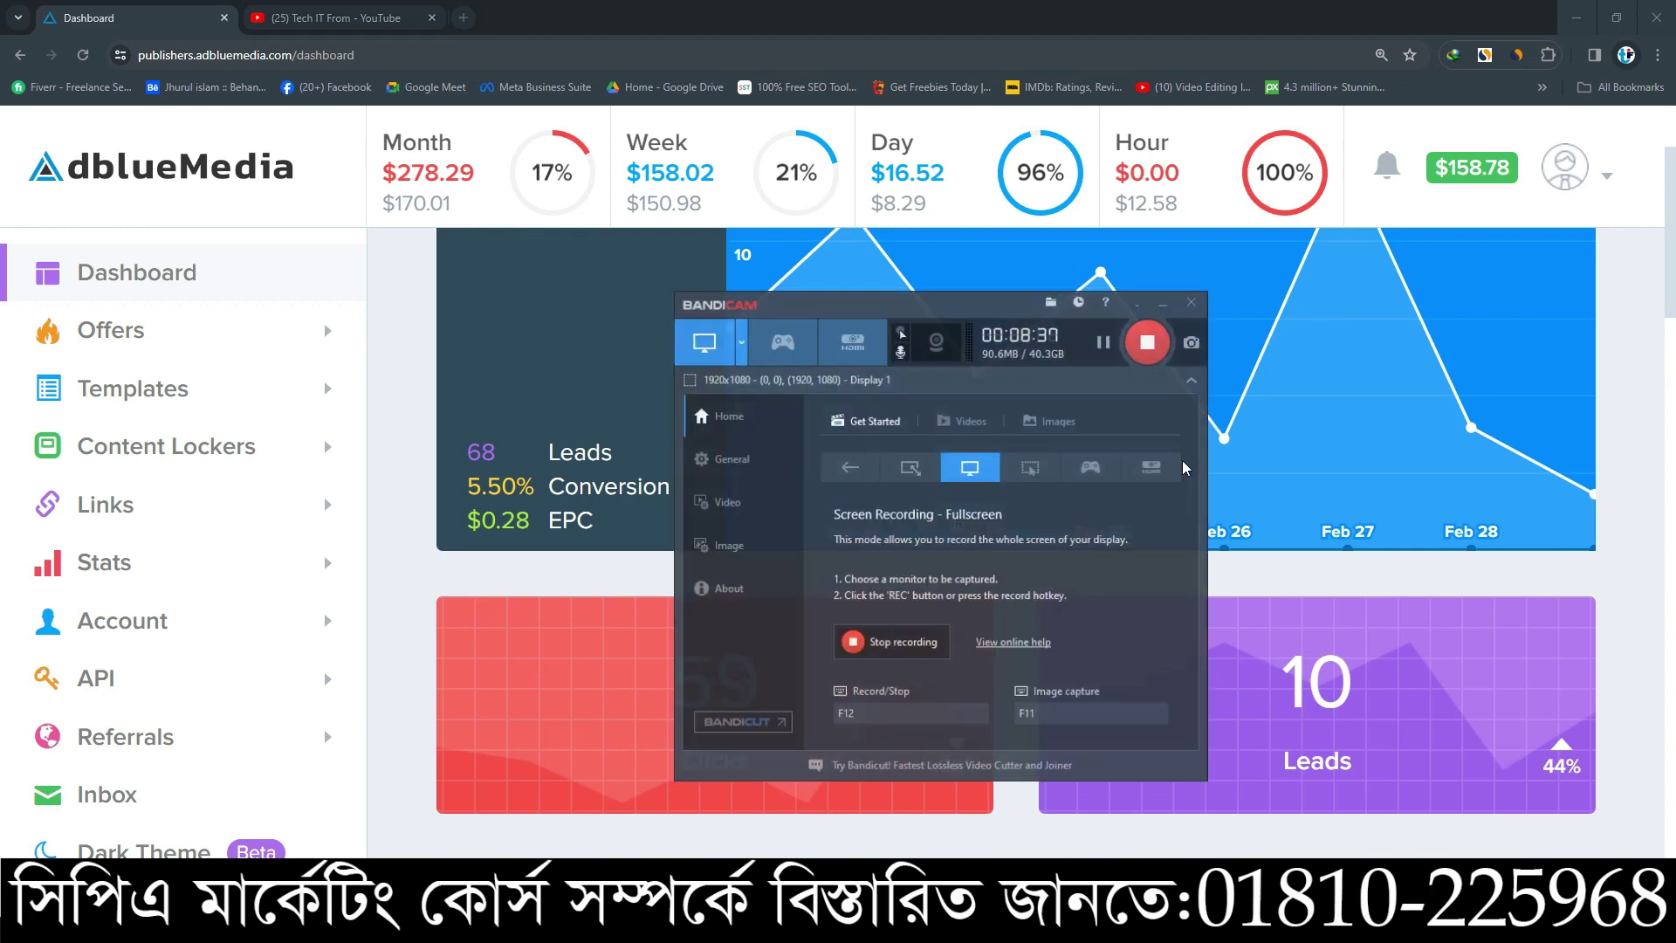